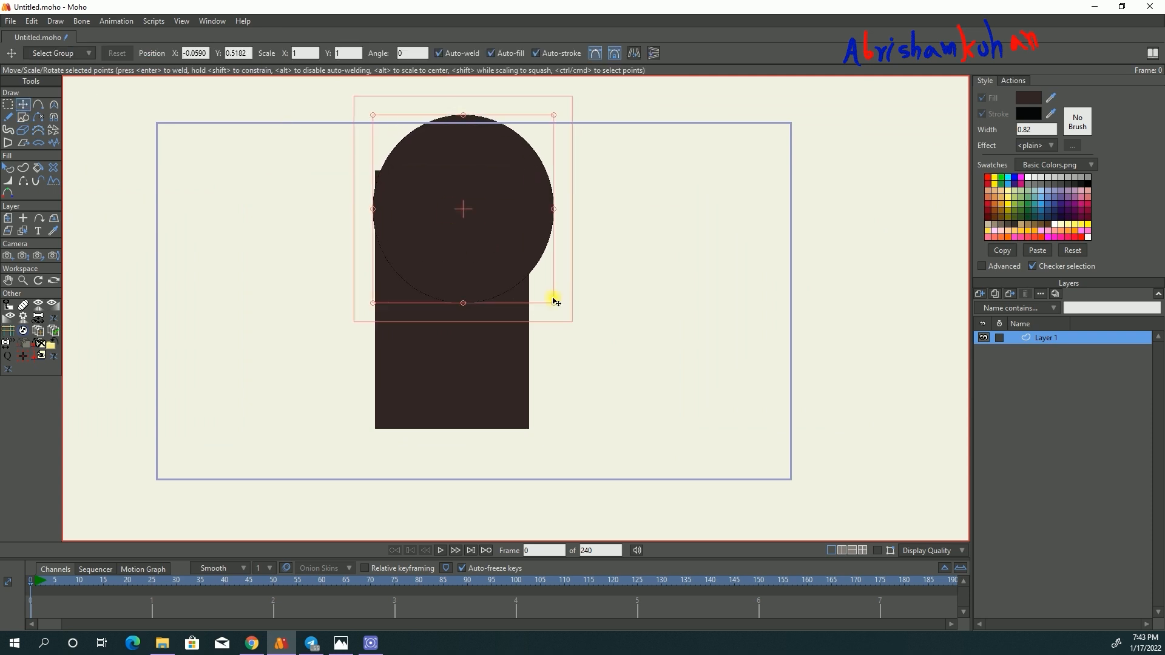
- Move and scale the circle so its diameter matches the rectangle's width and it caps the rectangle's upper edge
left_click(879, 552)
scroll(477, 158, "up", 4)
left_click_drag(485, 209, 445, 125)
scroll(451, 231, "down", 3)
left_click_drag(459, 284, 460, 388)
scroll(456, 287, "up", 3)
left_click_drag(455, 286, 461, 290)
left_click_drag(579, 141, 506, 219)
left_click_drag(458, 312, 485, 300)
mouse_move(556, 184)
left_mouse_down()
mouse_move(582, 158)
mouse_move(570, 166)
left_mouse_up()
left_click_drag(494, 294, 498, 301)
left_click_drag(564, 168, 565, 168)
- Place a copy of the cap circle at the lower end of the rectangle
left_click(8, 105)
scroll(284, 198, "down", 3)
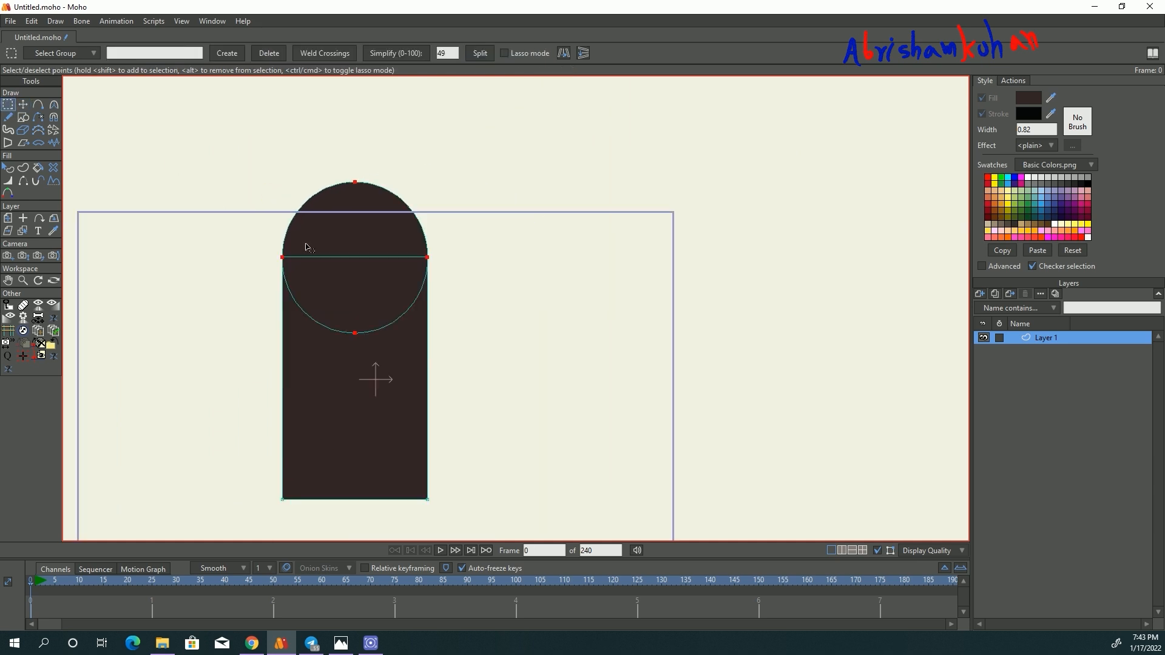
scroll(305, 244, "down", 4)
scroll(325, 364, "up", 4)
left_click(23, 105)
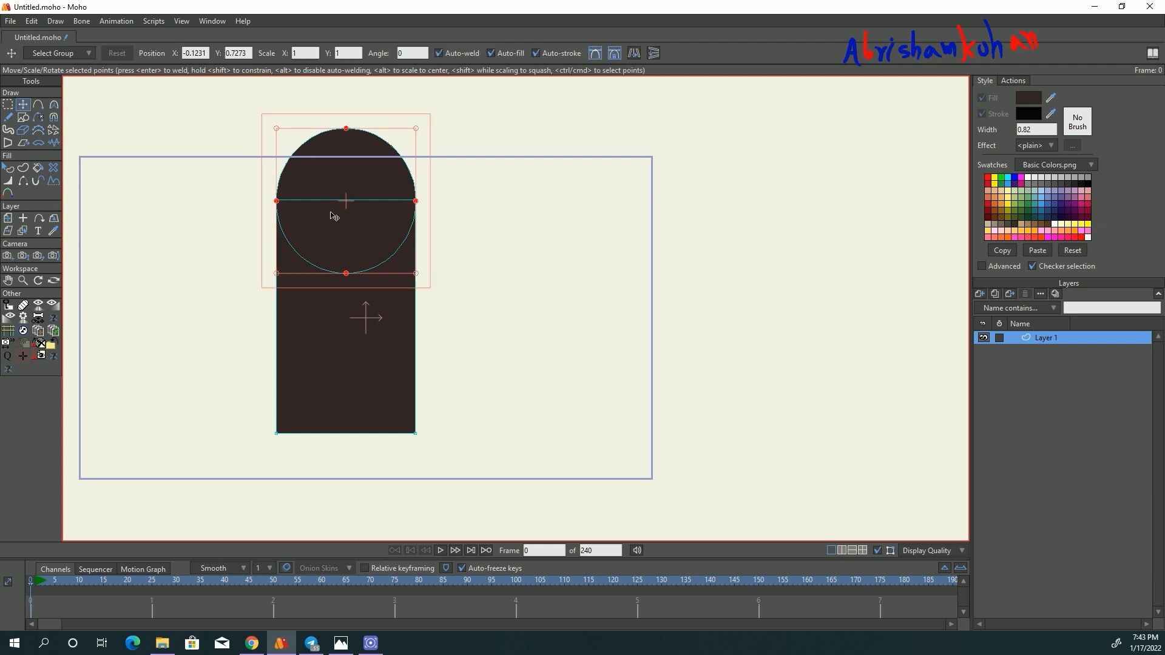
left_click_drag(380, 168, 375, 351)
- Raise the rectangle's two lower corner points to the side points of the lower circle
left_click(411, 434)
left_click(283, 433)
left_click_drag(344, 433, 351, 386)
left_click_drag(216, 286, 241, 292)
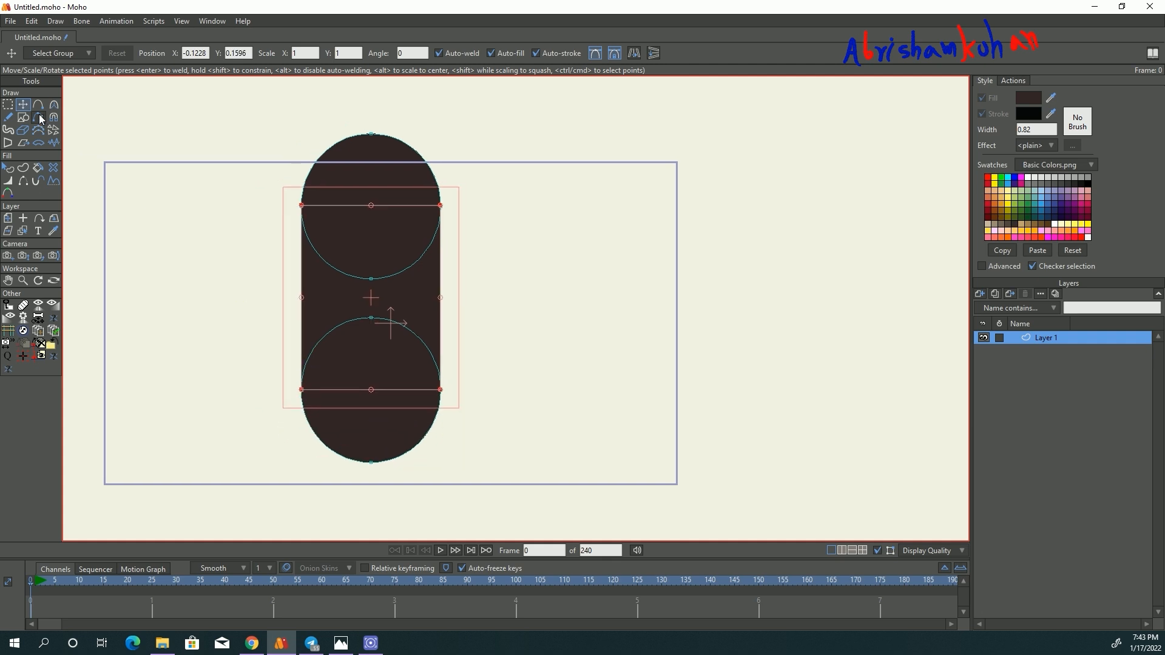
- Delete the innermost point of each circle inside the rectangle
left_click(39, 118)
left_click(8, 104)
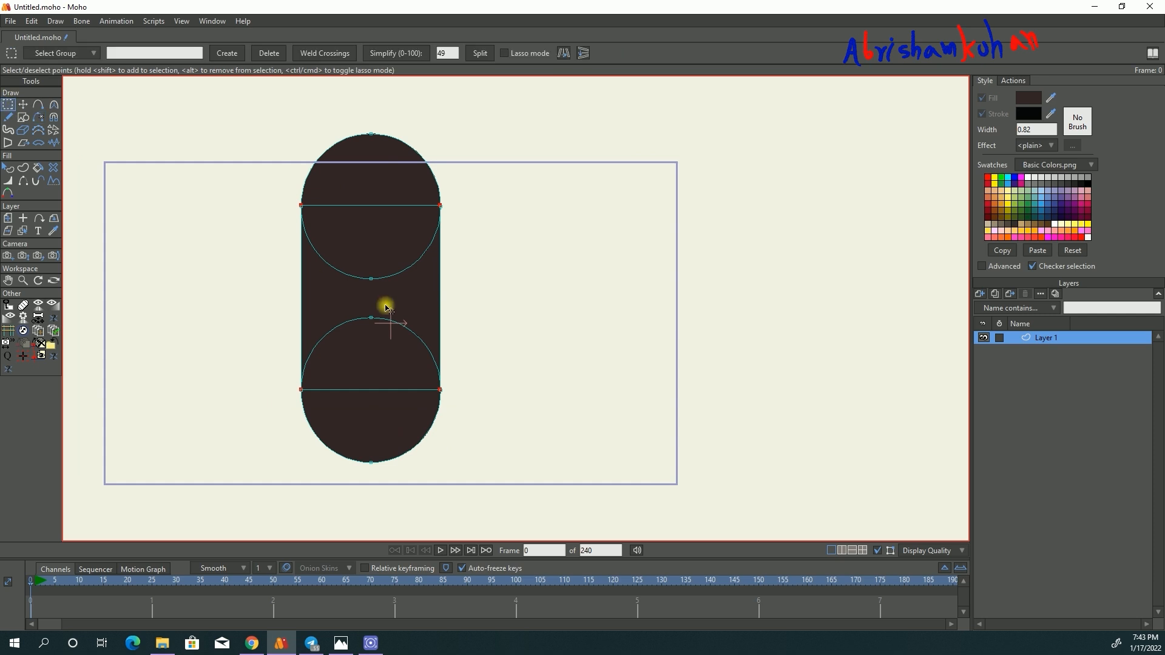
key("Delete")
- Delete the remaining inner arcs and the rectangle's horizontal edges so only the capsule outline is left
left_click(38, 117)
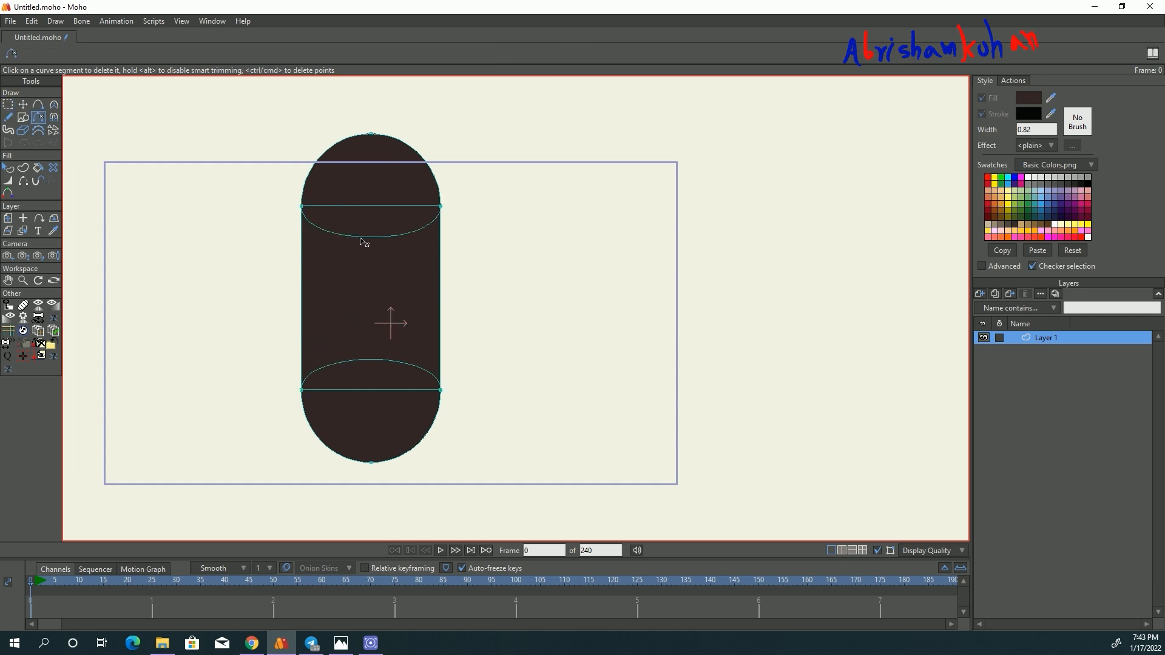
left_click(363, 236)
left_click(382, 362)
scroll(331, 258, "up", 2)
left_click(386, 180)
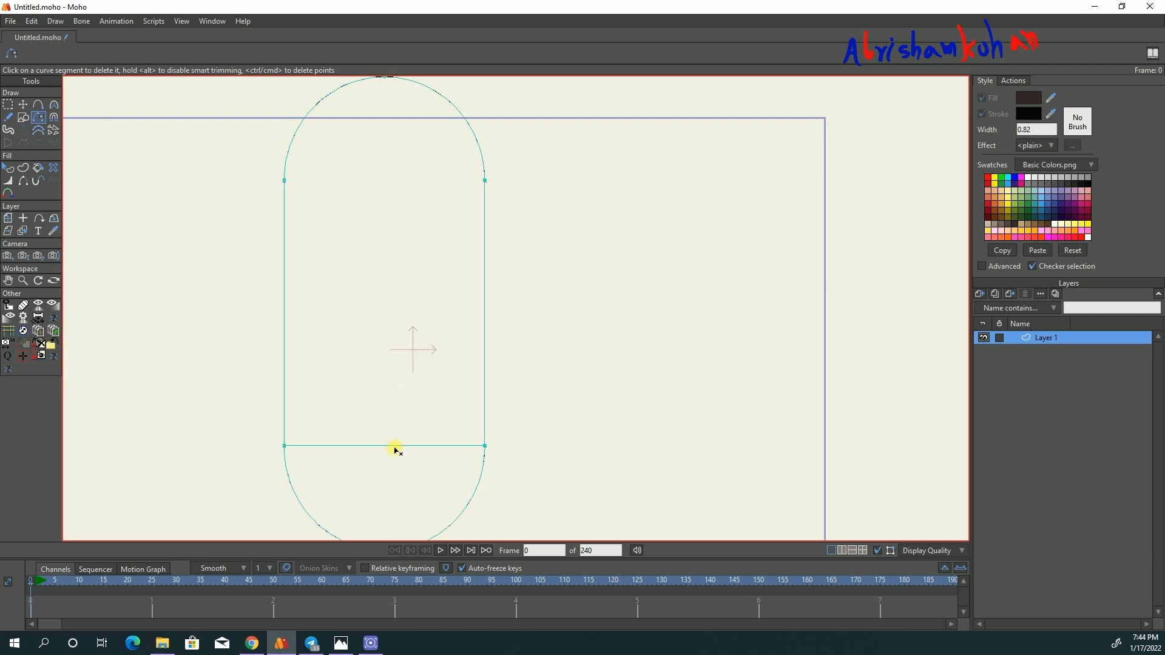
- Weld the upper arc's two ends to the tops of the capsule's straight sides
left_click(22, 105)
left_click_drag(288, 91, 267, 184)
scroll(266, 183, "up", 1)
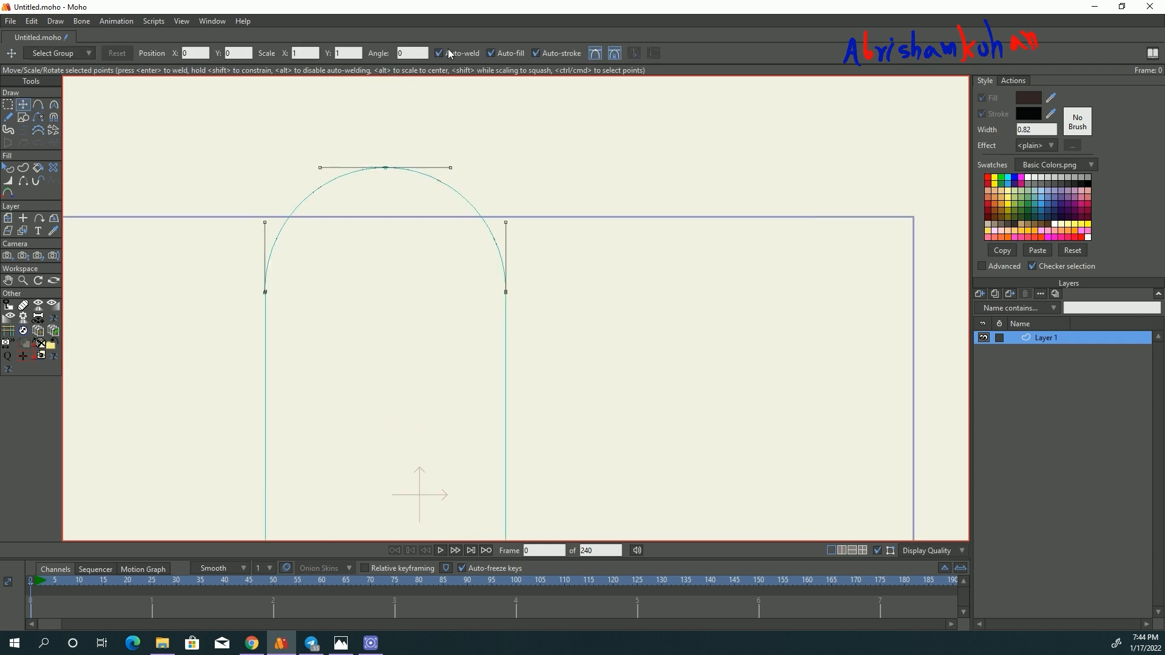
scroll(280, 284, "up", 5)
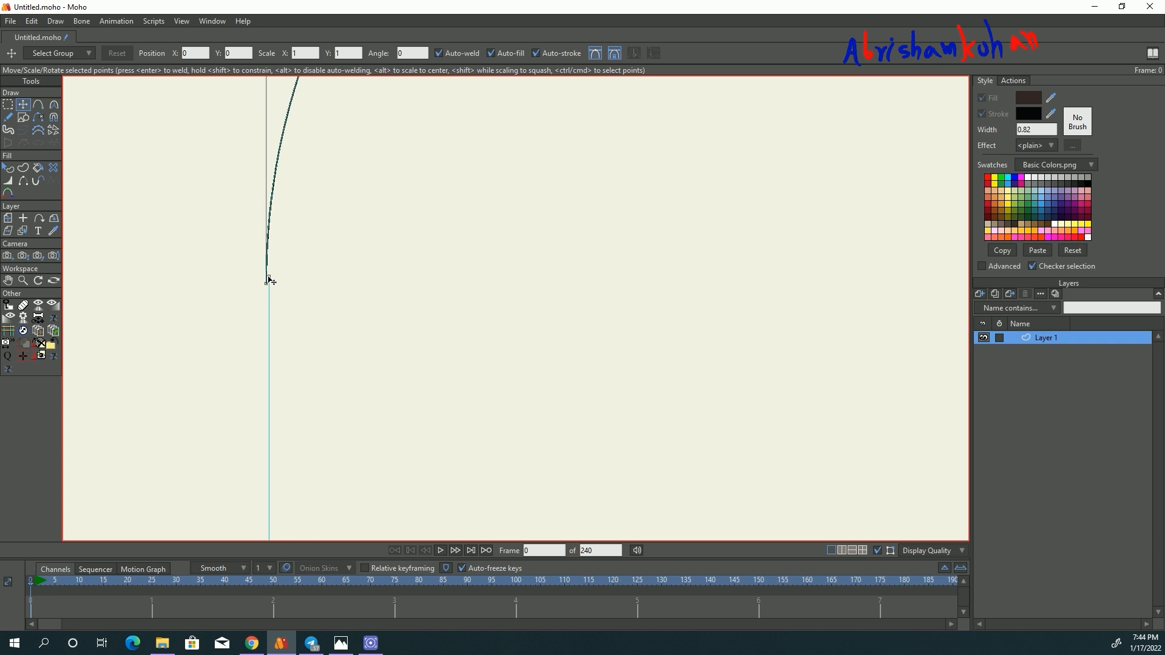
left_click(269, 276)
scroll(190, 333, "down", 4)
scroll(434, 323, "up", 4)
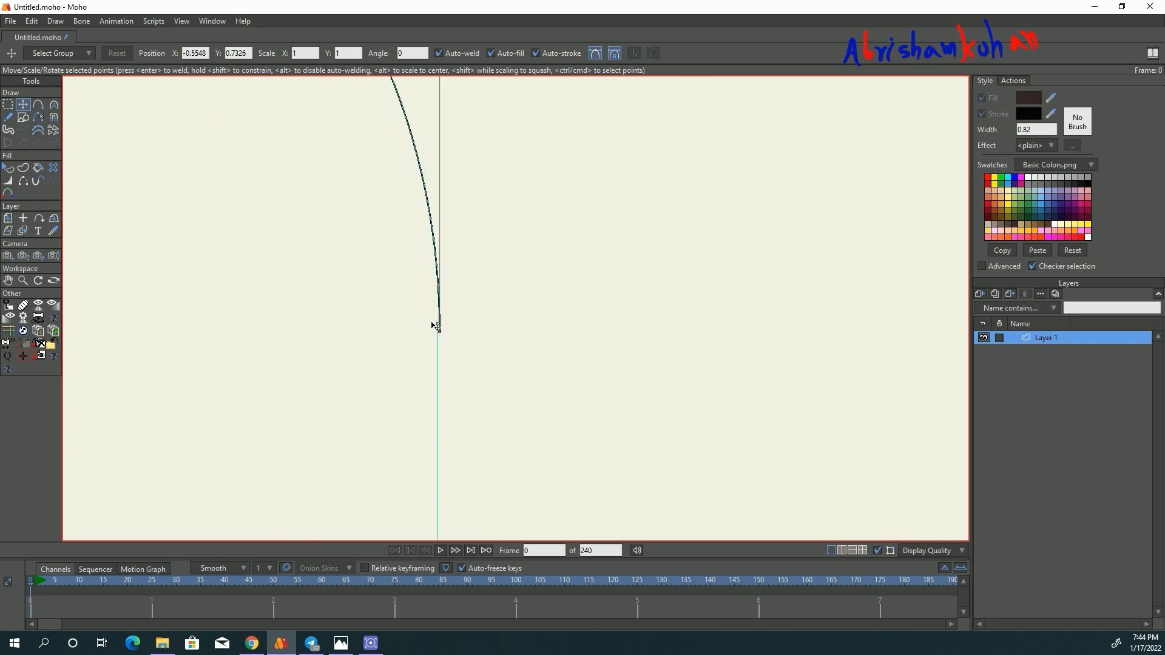
double_click(436, 324)
- Weld the lower arc's two ends to the bottoms of the capsule's straight sides
scroll(412, 300, "down", 5)
left_click_drag(378, 474, 452, 197)
scroll(511, 215, "up", 6)
left_click_drag(529, 169, 527, 163)
scroll(523, 248, "down", 5)
left_click_drag(320, 364, 350, 385)
scroll(311, 250, "up", 2)
scroll(315, 254, "up", 3)
left_click_drag(266, 302, 271, 295)
scroll(255, 229, "down", 6)
- Select the dark brown capsule shape and turn off its stroke, leaving only the fill
left_click(8, 168)
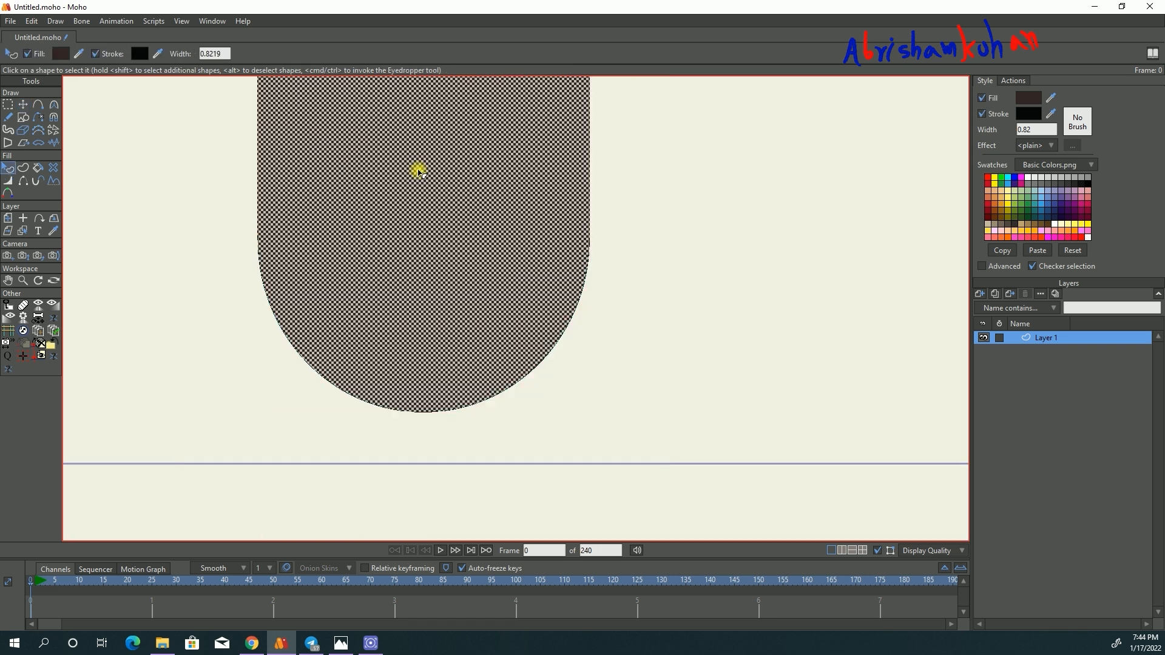
scroll(250, 322, "up", 6)
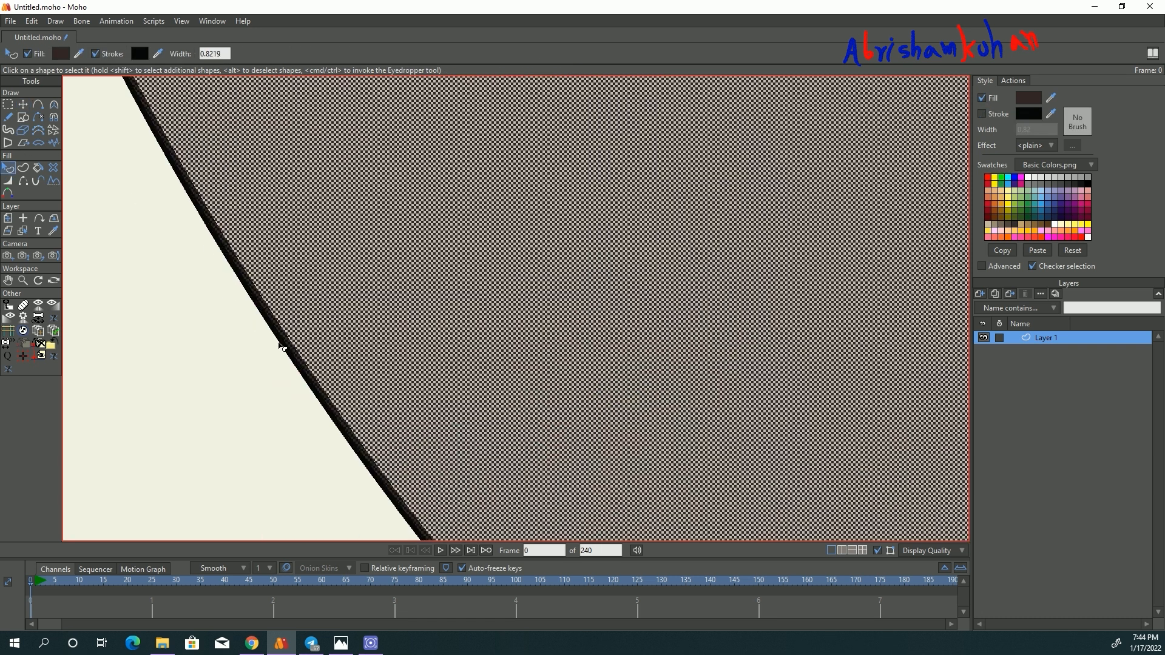
left_click(281, 347)
scroll(390, 443, "down", 6)
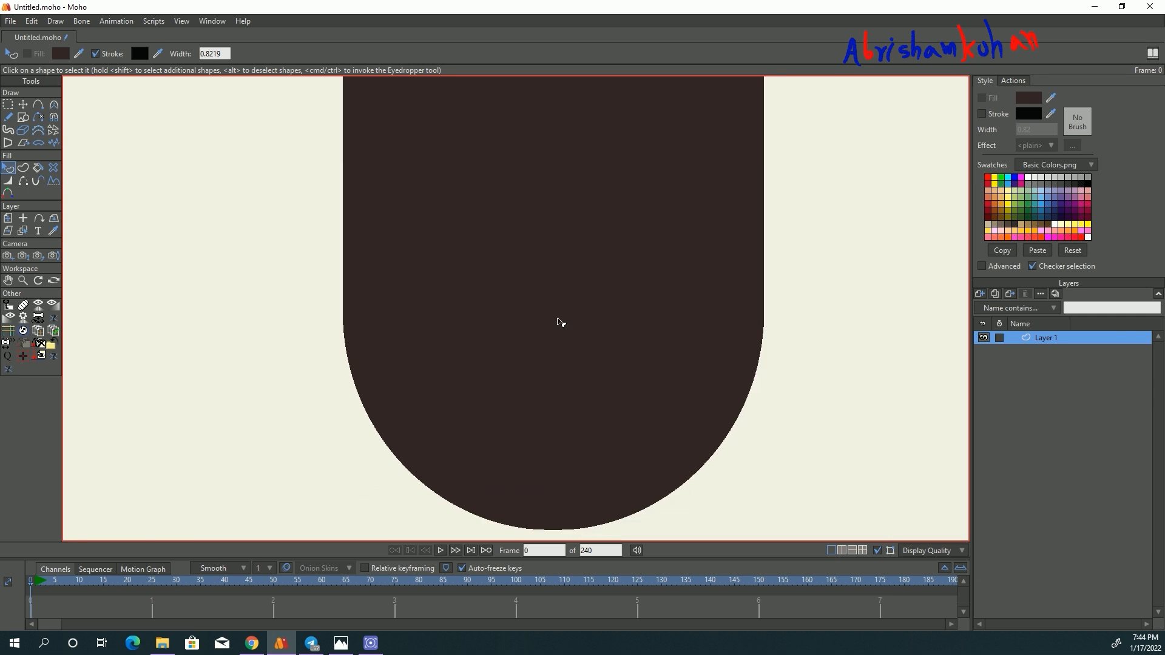
scroll(561, 323, "up", 2)
scroll(479, 385, "down", 4)
scroll(294, 383, "up", 6)
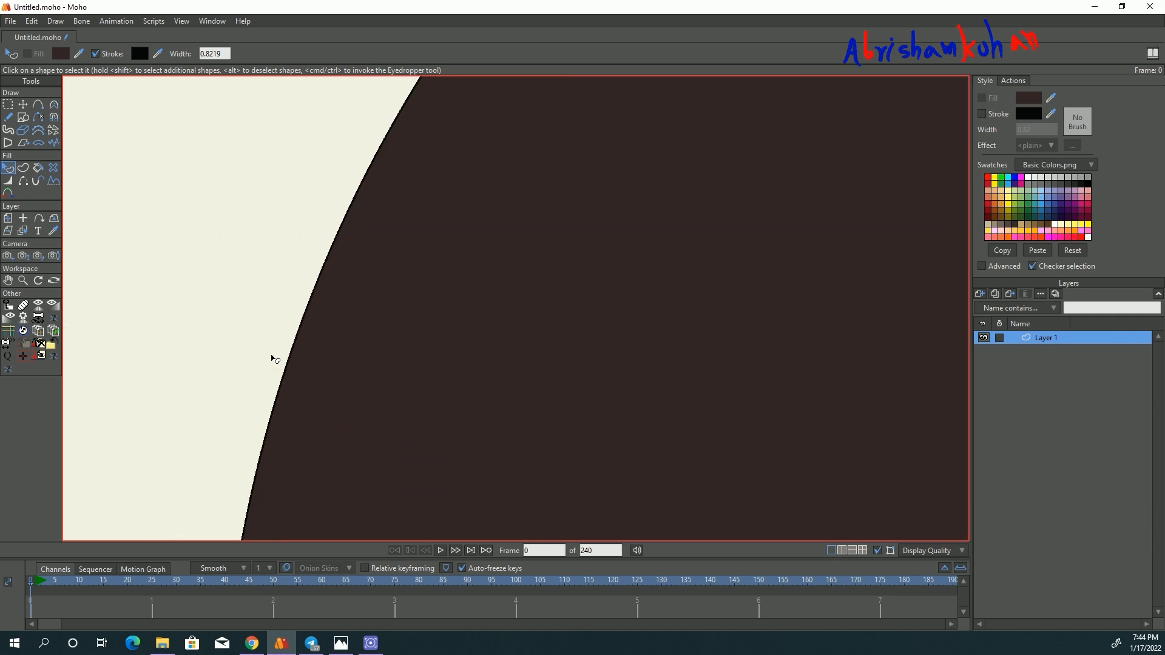
scroll(273, 357, "up", 7)
left_click(323, 364)
left_click(1004, 114)
scroll(458, 280, "down", 2)
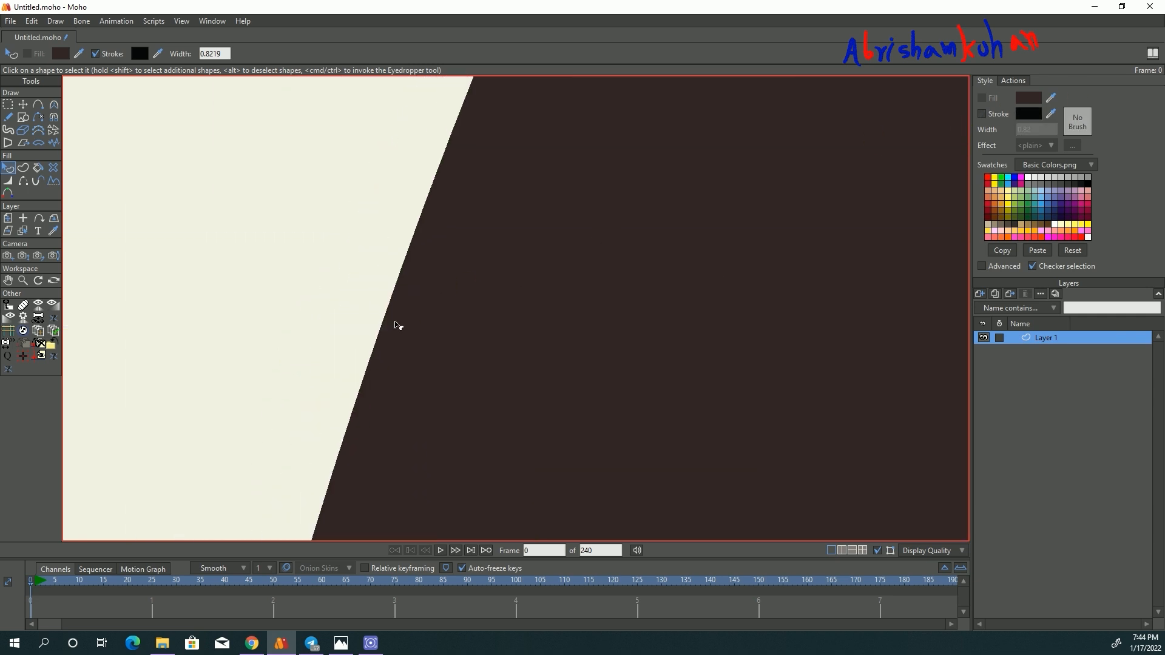
scroll(398, 328, "down", 8)
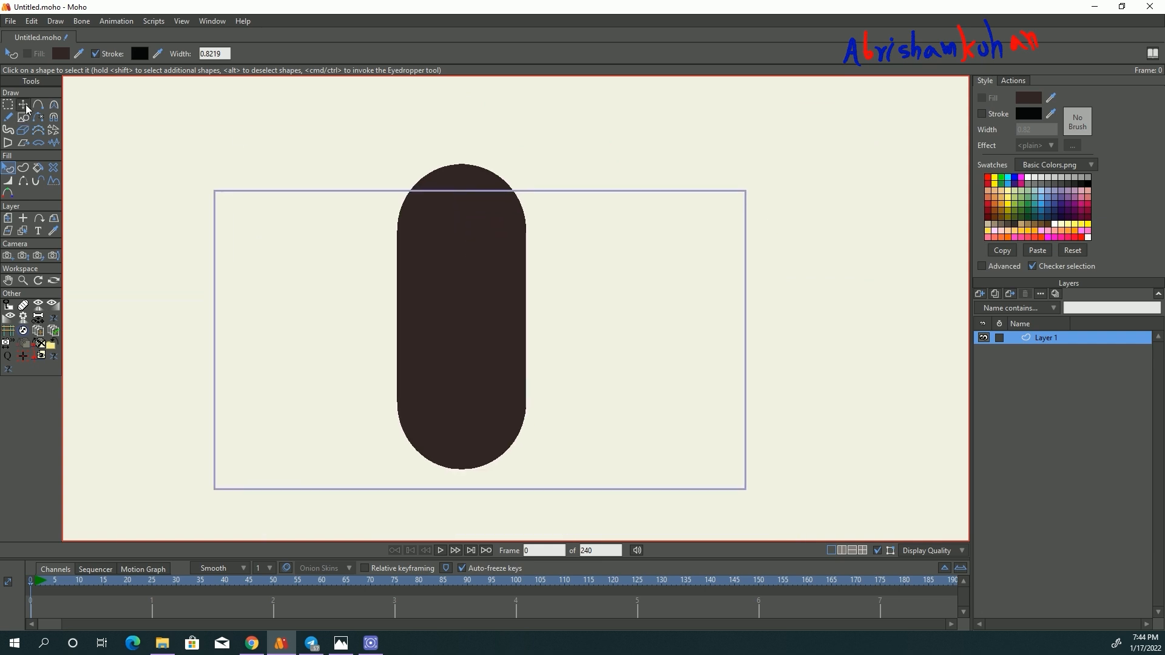
- Rename the capsule's layer as بدن and add a new vector layer named چشم above it
left_click(25, 106)
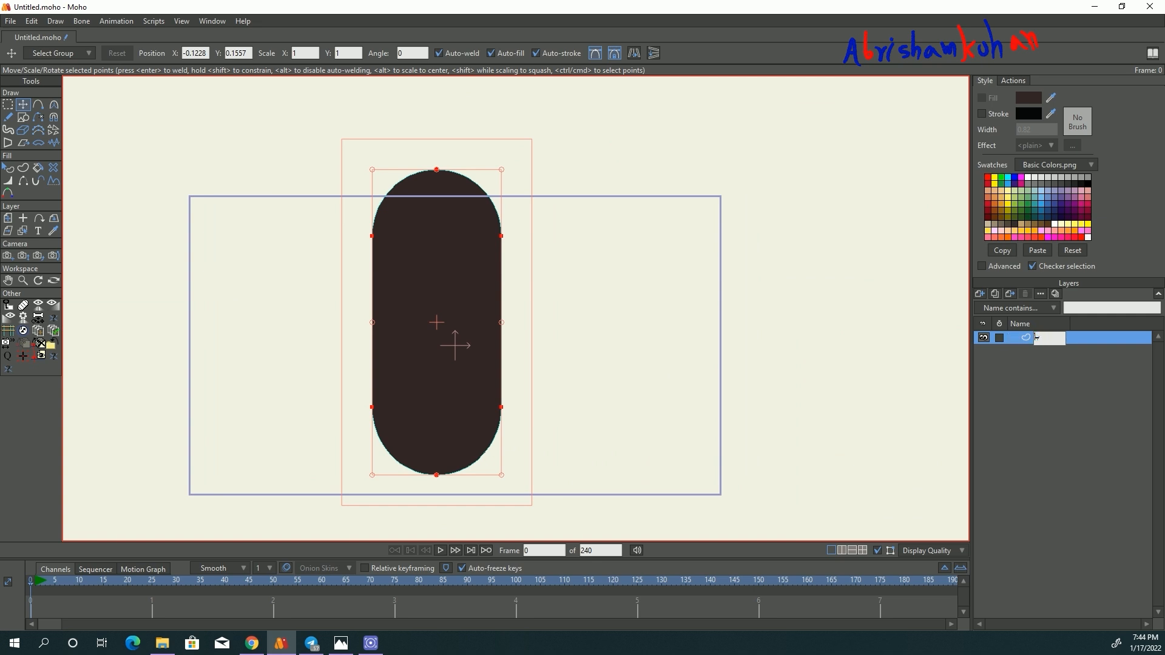
left_click(981, 295)
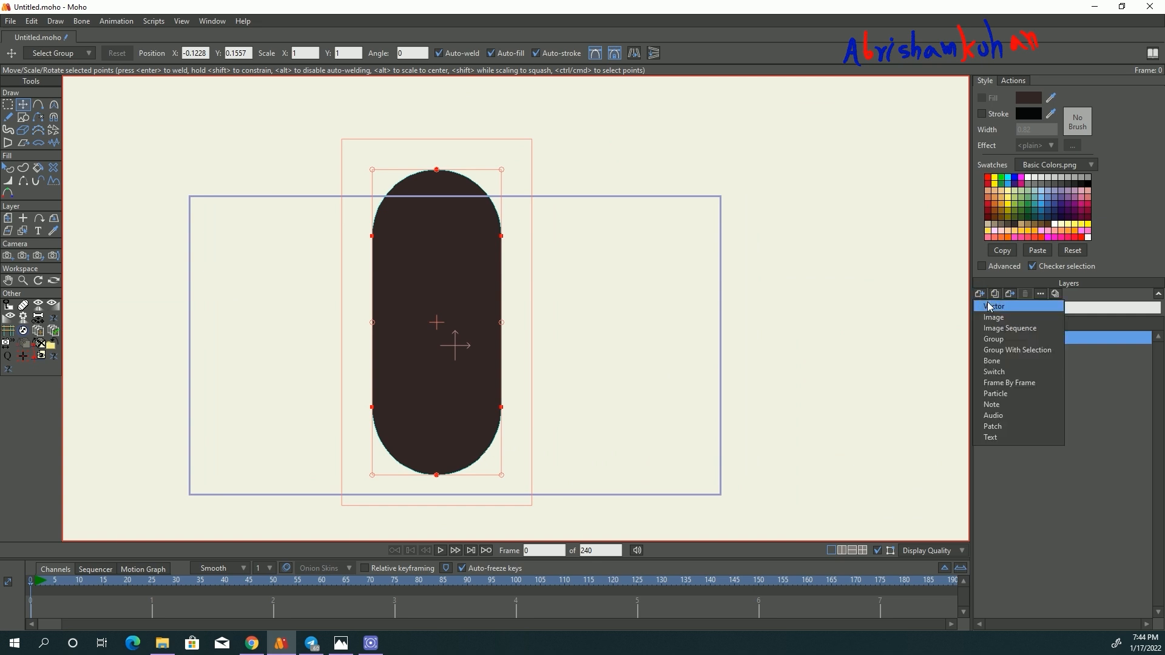
left_click(993, 307)
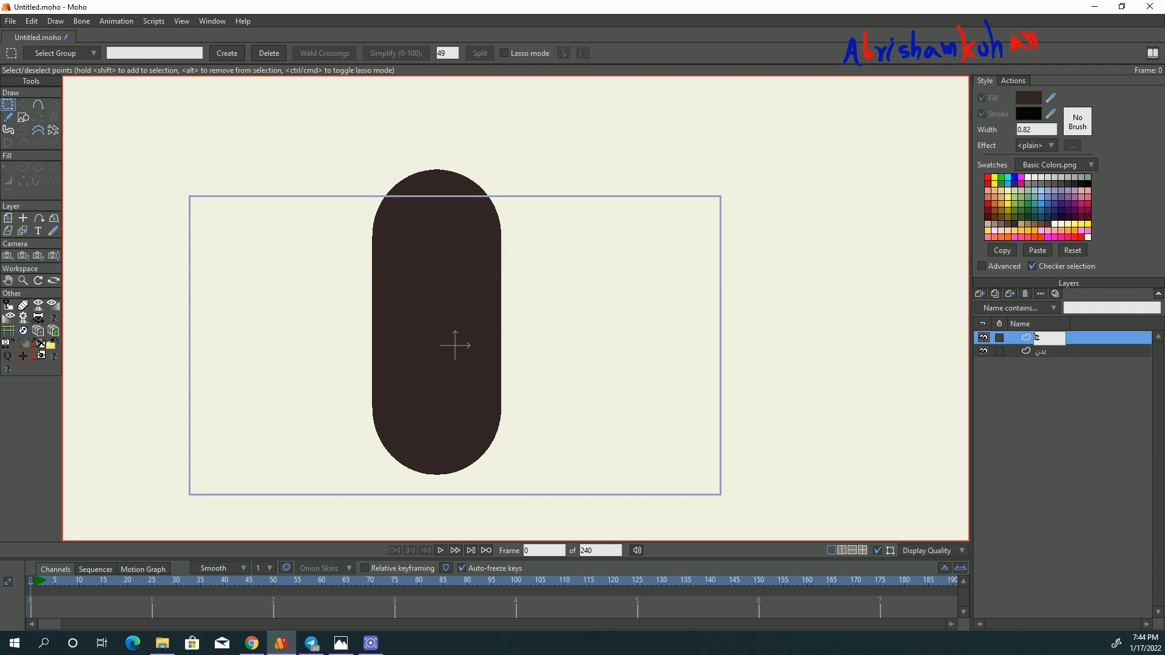
left_click(1044, 387)
- Draw a small oval near the top of the capsule on the چشم layer and fill it white without a stroke
scroll(447, 187, "up", 7)
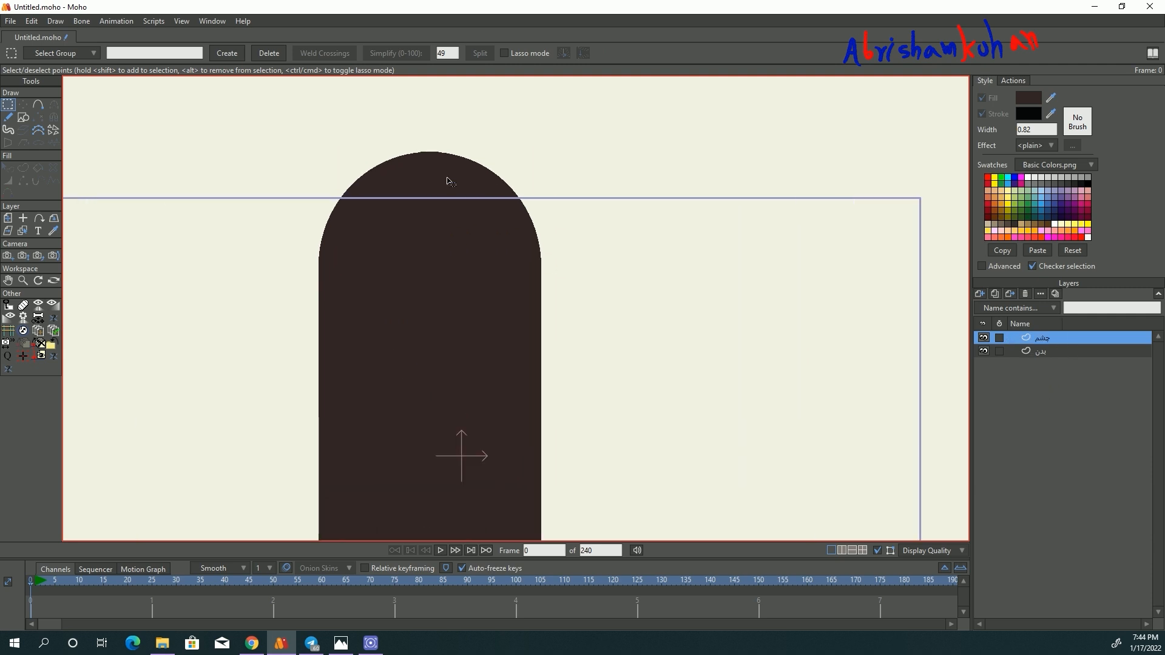
left_click(23, 117)
left_click_drag(294, 223, 370, 303)
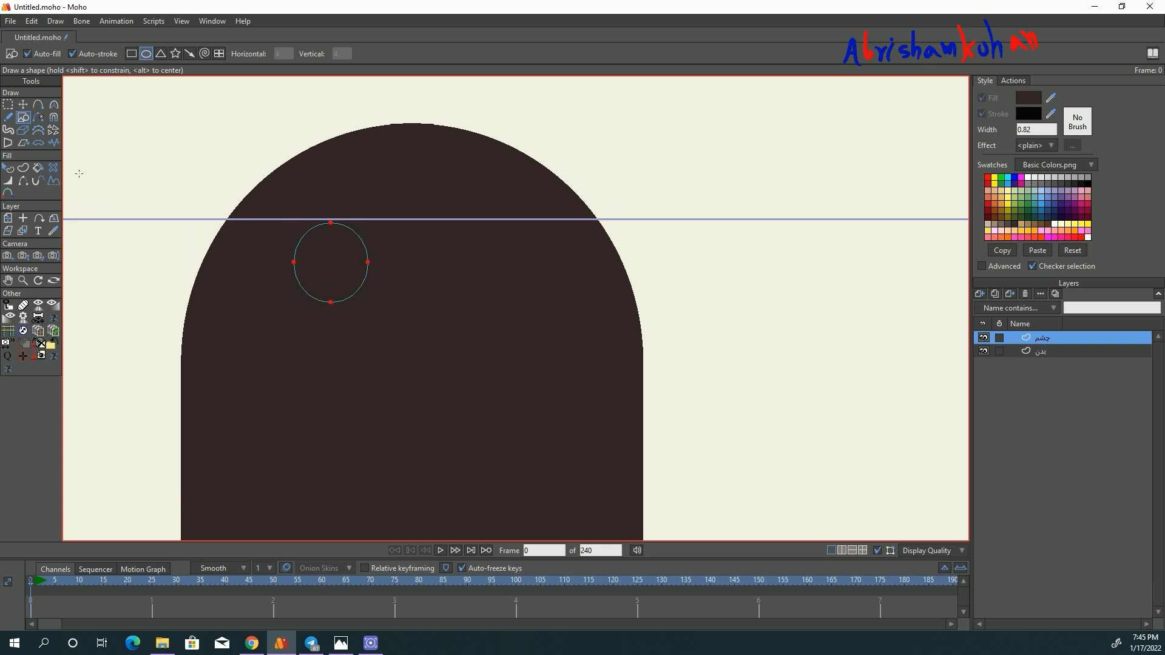
left_click(8, 168)
left_click(1027, 177)
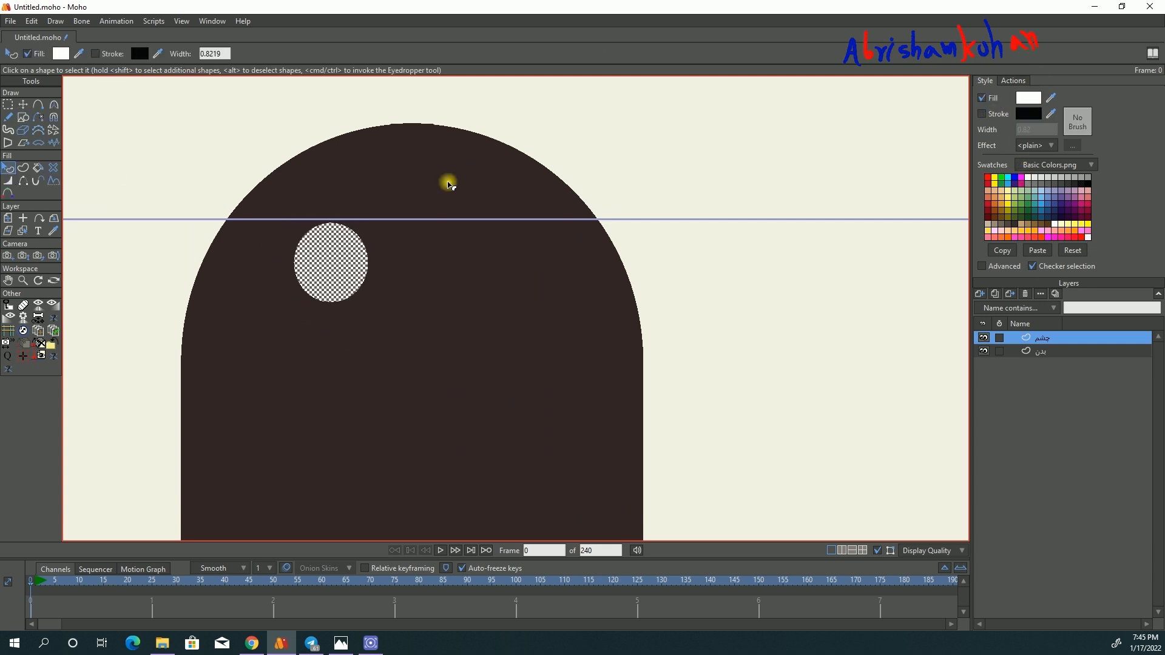
- Move the white eye up close to the top of the capsule, slightly left of its centre
left_click(23, 104)
left_click_drag(323, 250, 367, 279)
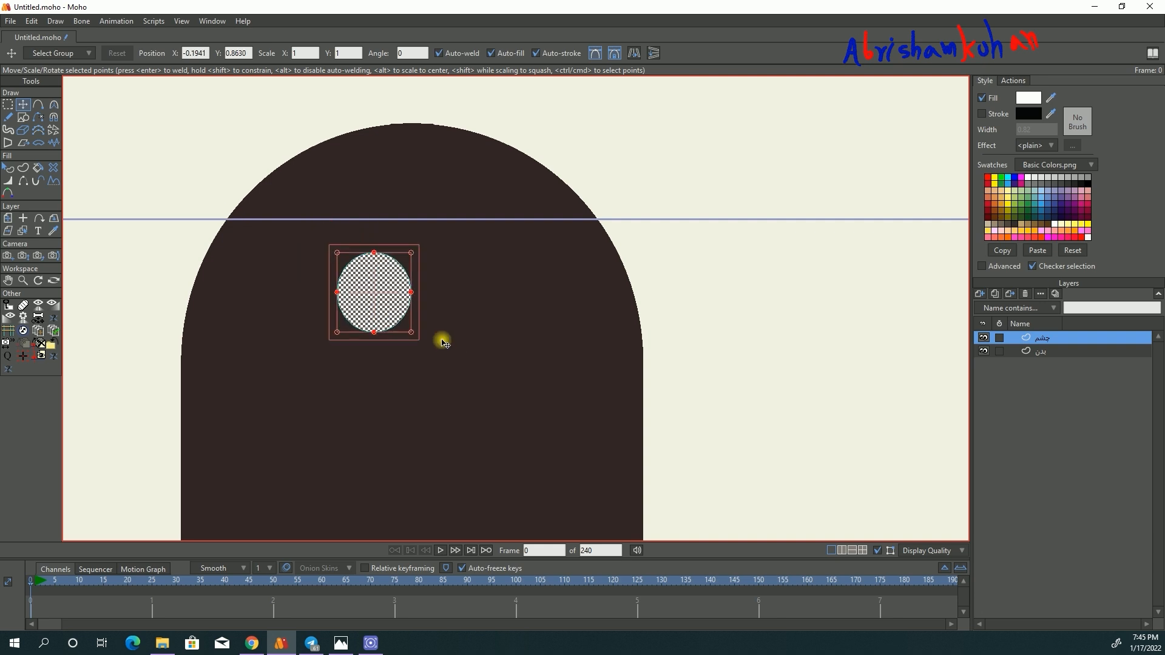
left_click_drag(442, 339, 413, 306)
left_click_drag(367, 270, 412, 170)
- Duplicate the white eye as a larger circle that overlaps its right side
key("ctrl+c")
key("ctrl+v")
left_click_drag(435, 211, 408, 186)
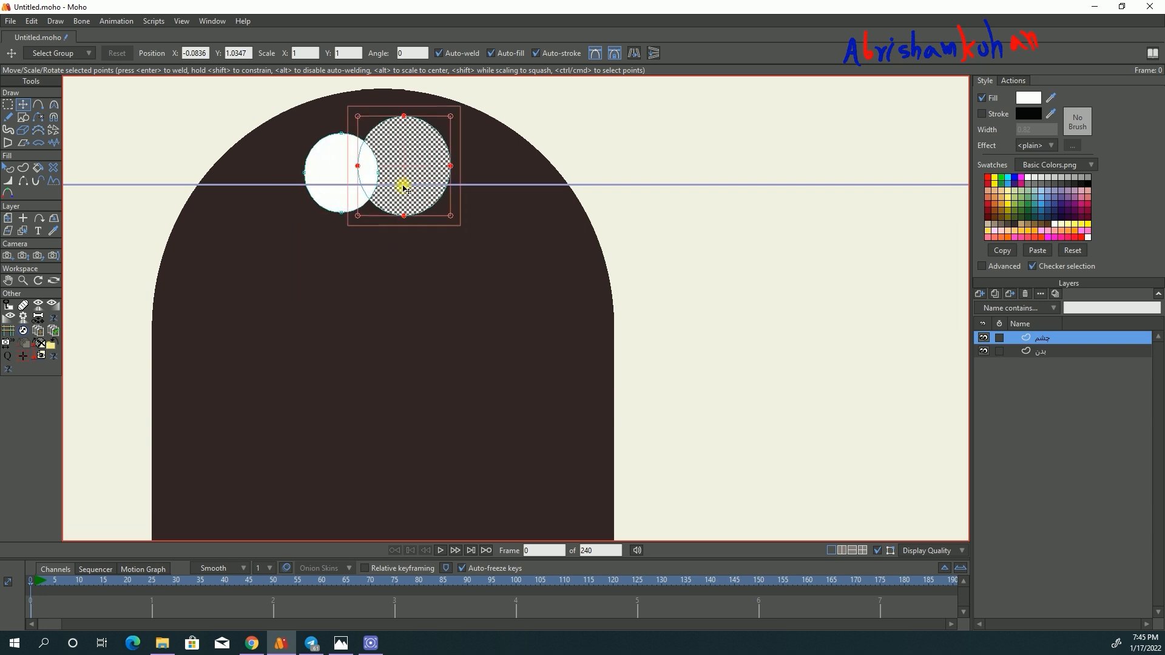
scroll(408, 186, "up", 5)
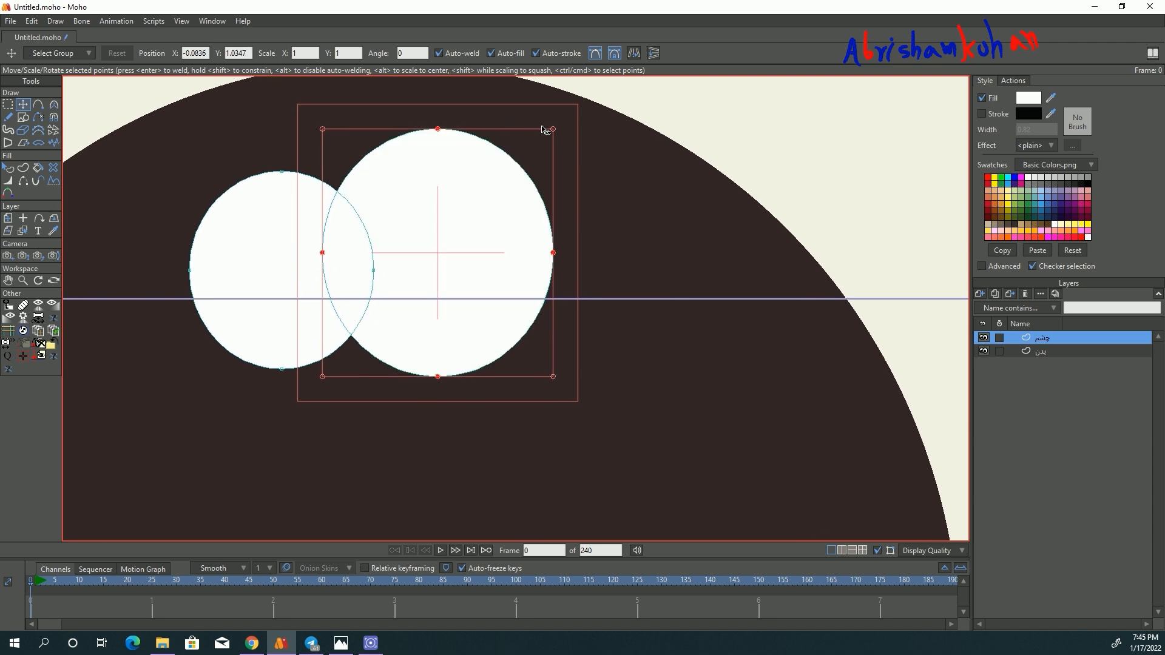
- Shrink a copy of the eye circle into a small pupil and fill it black
left_click_drag(553, 130, 244, 261)
scroll(228, 235, "up", 8)
scroll(107, 229, "up", 4)
scroll(130, 247, "down", 9)
left_click(8, 167)
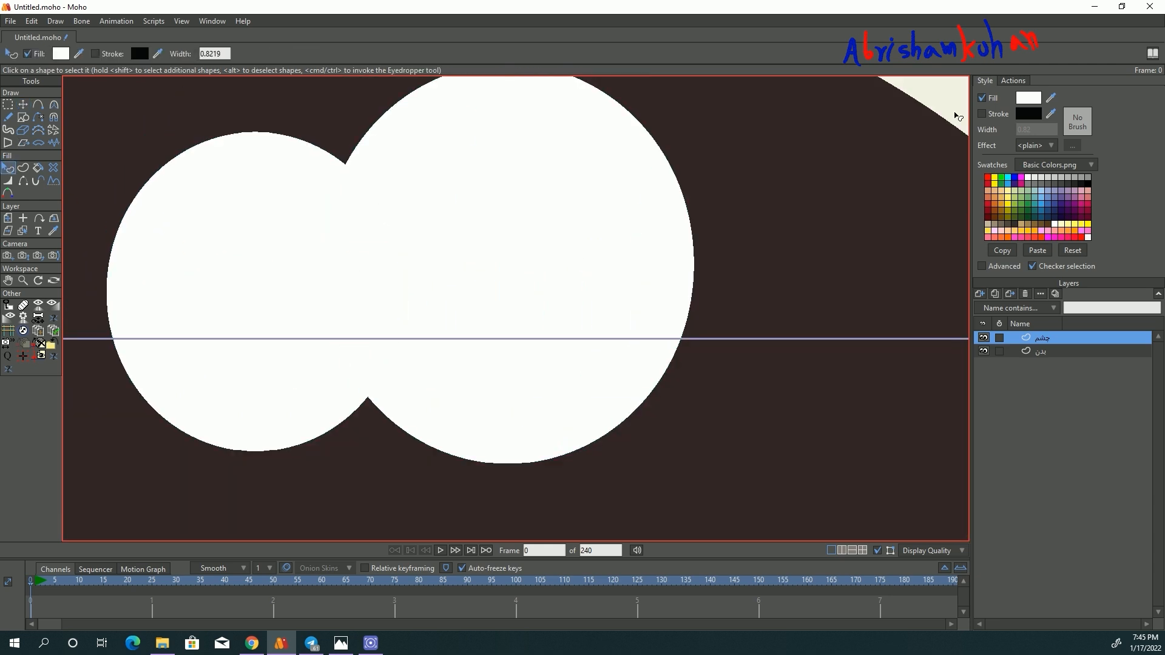
left_click(1087, 184)
left_click(23, 104)
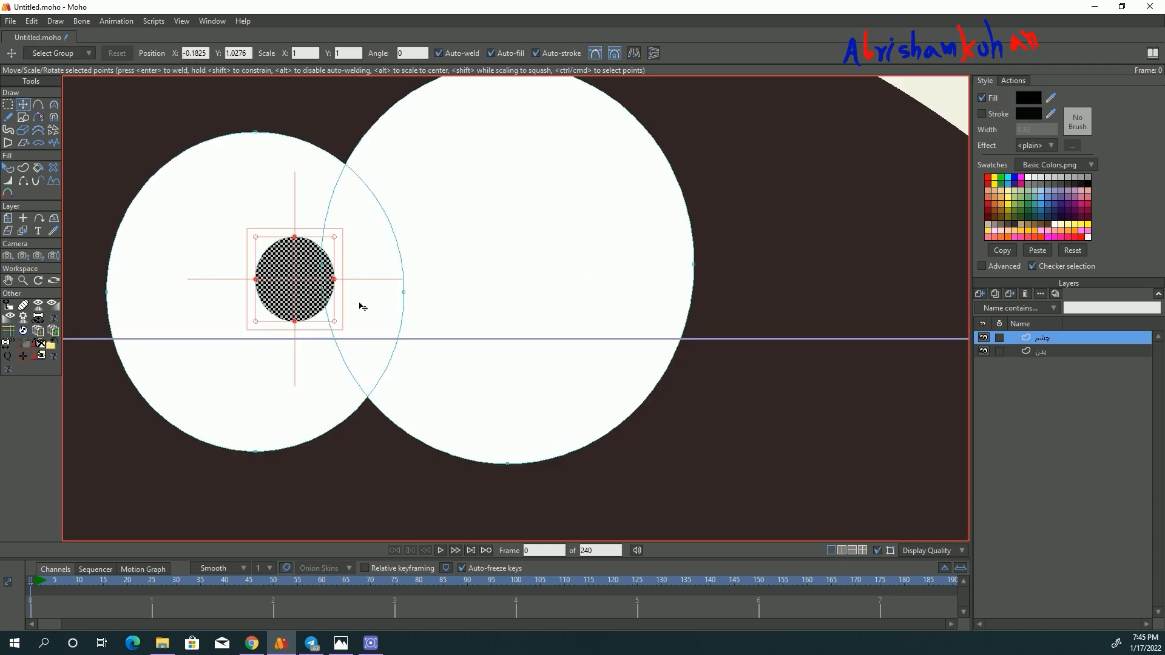
- Place the smaller black pupil at the small eye's inner edge and duplicate it into the larger eye
left_click_drag(336, 238, 403, 274)
key("ctrl+c")
key("ctrl+v")
scroll(404, 275, "down", 5)
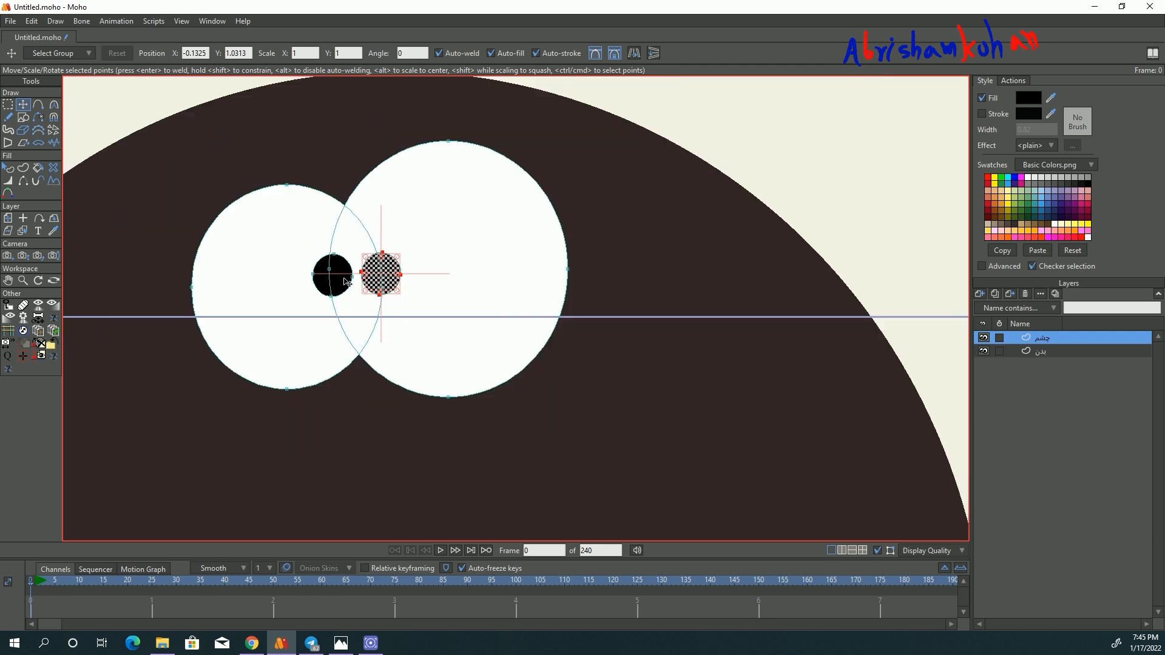
scroll(372, 230, "up", 5)
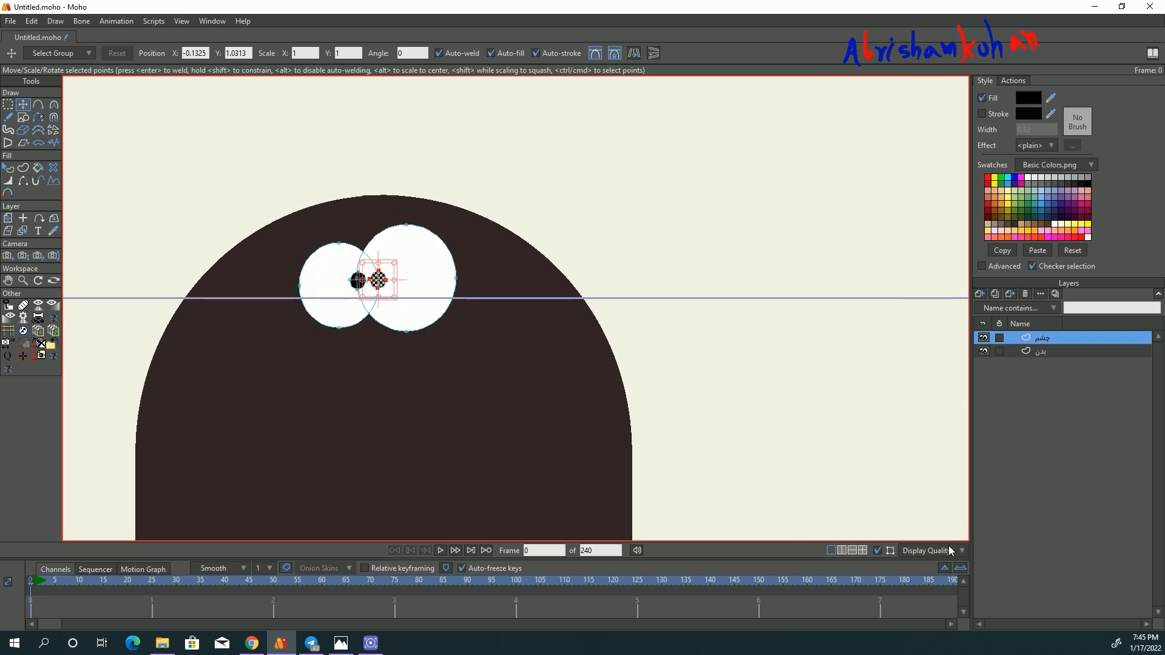
left_click(882, 553)
scroll(333, 328, "down", 3)
scroll(315, 309, "up", 4)
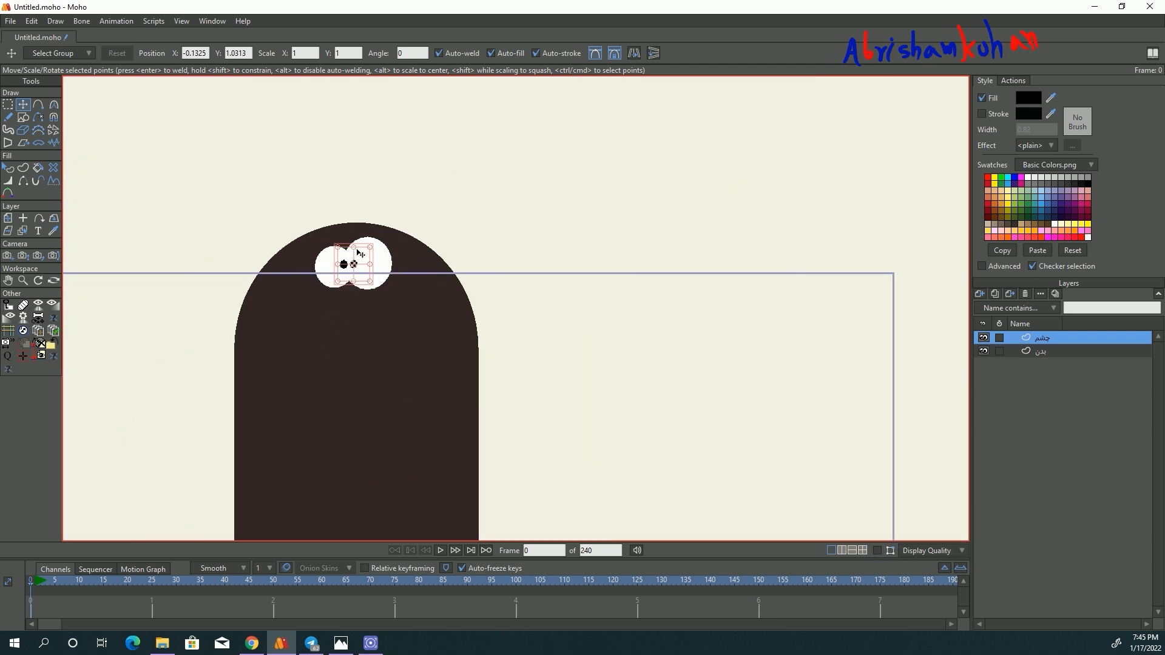
scroll(395, 258, "down", 4)
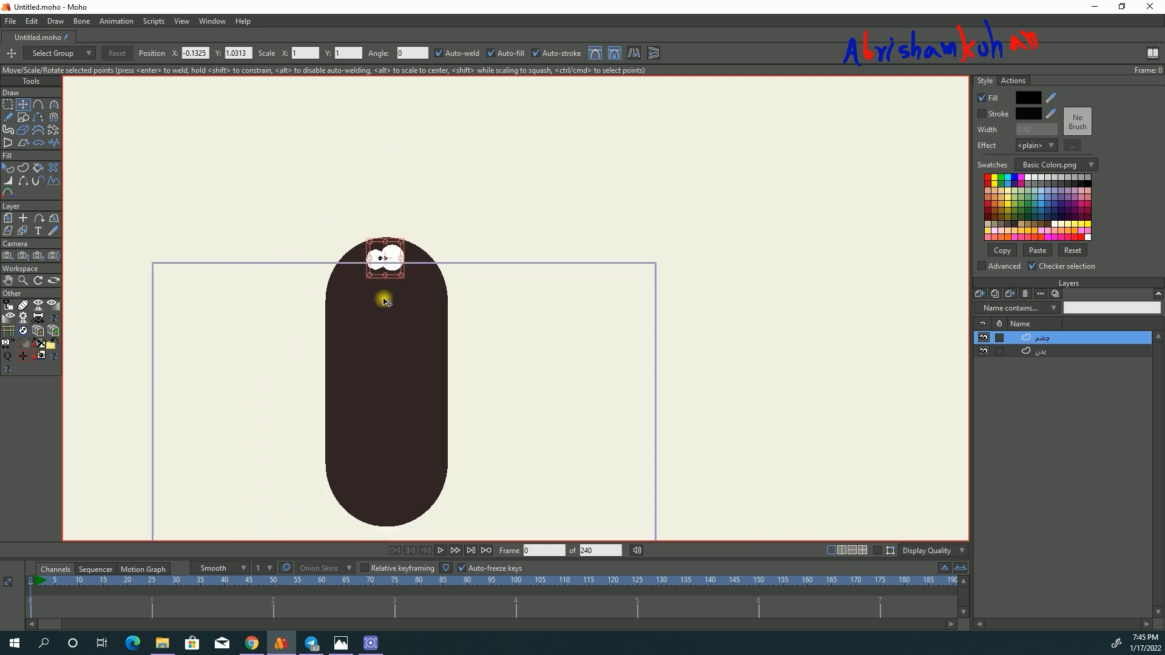
- Copy the whole capsule shape from the بدن layer
left_click(1031, 350)
left_click(396, 356)
left_click(878, 551)
left_click(439, 336)
left_click(36, 23)
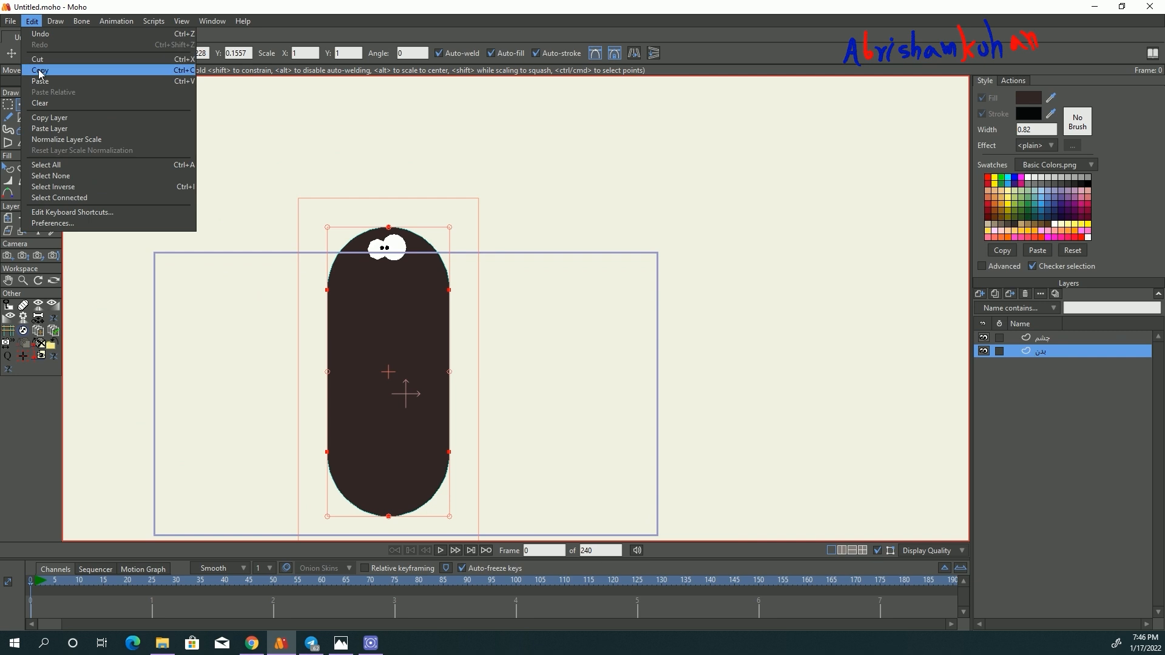
left_click(41, 70)
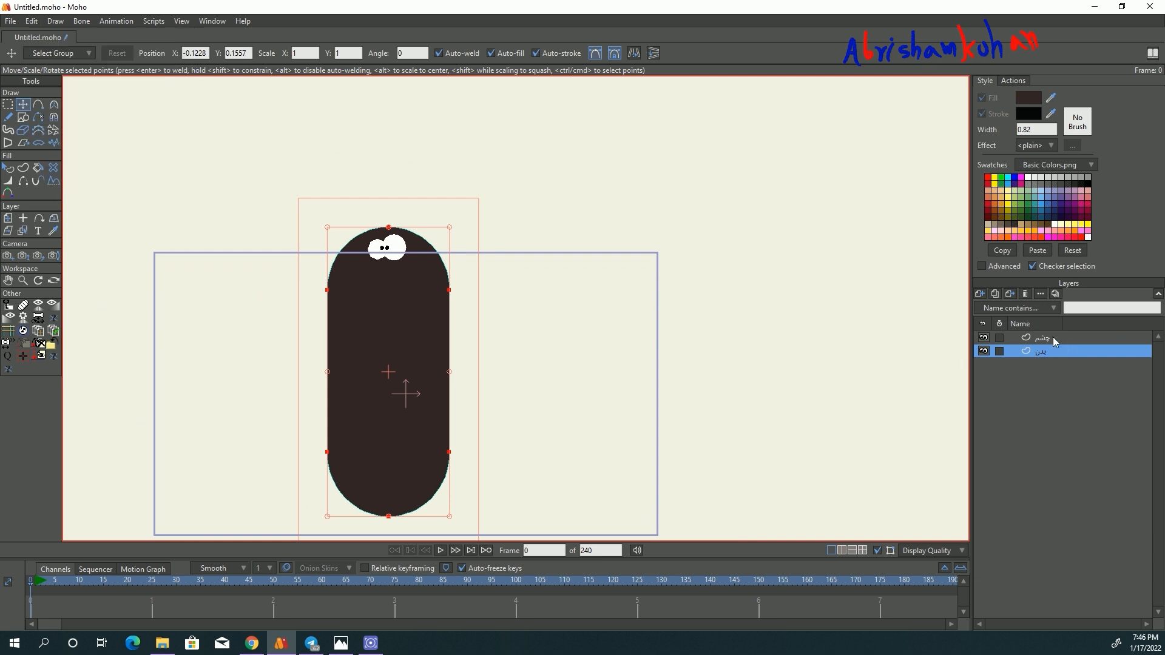
- Paste the capsule into a new vector layer above چشم and rotate it about 90 degrees to lie horizontally
left_click(1016, 332)
left_click(981, 297)
left_click(1124, 340)
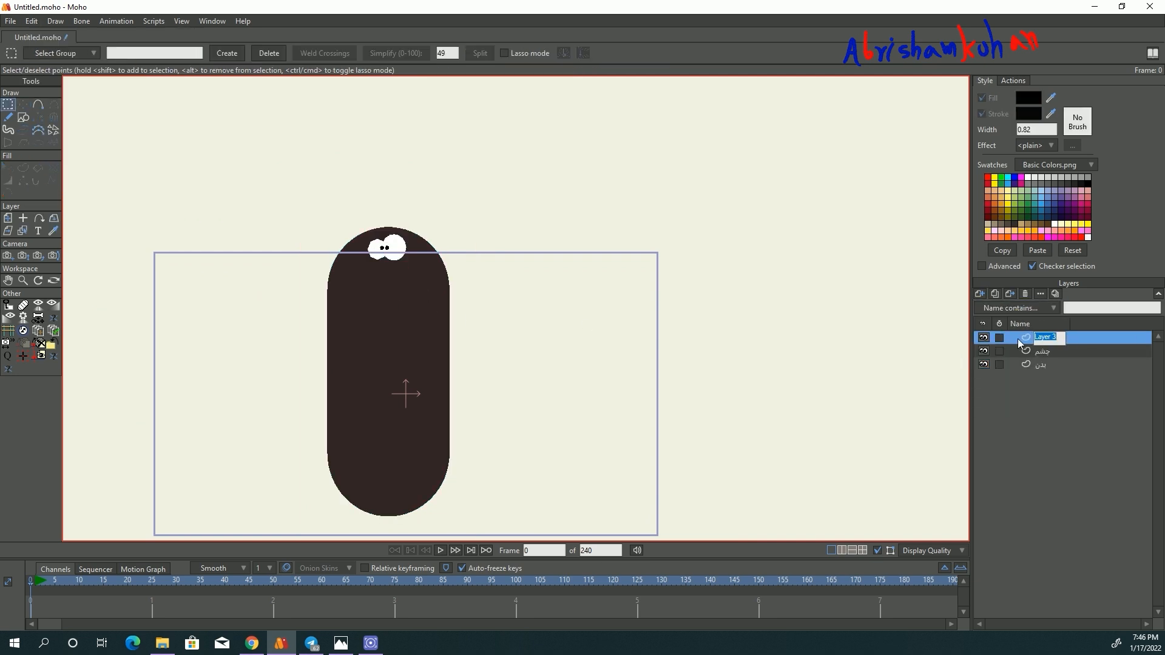
left_click(32, 21)
left_click(46, 83)
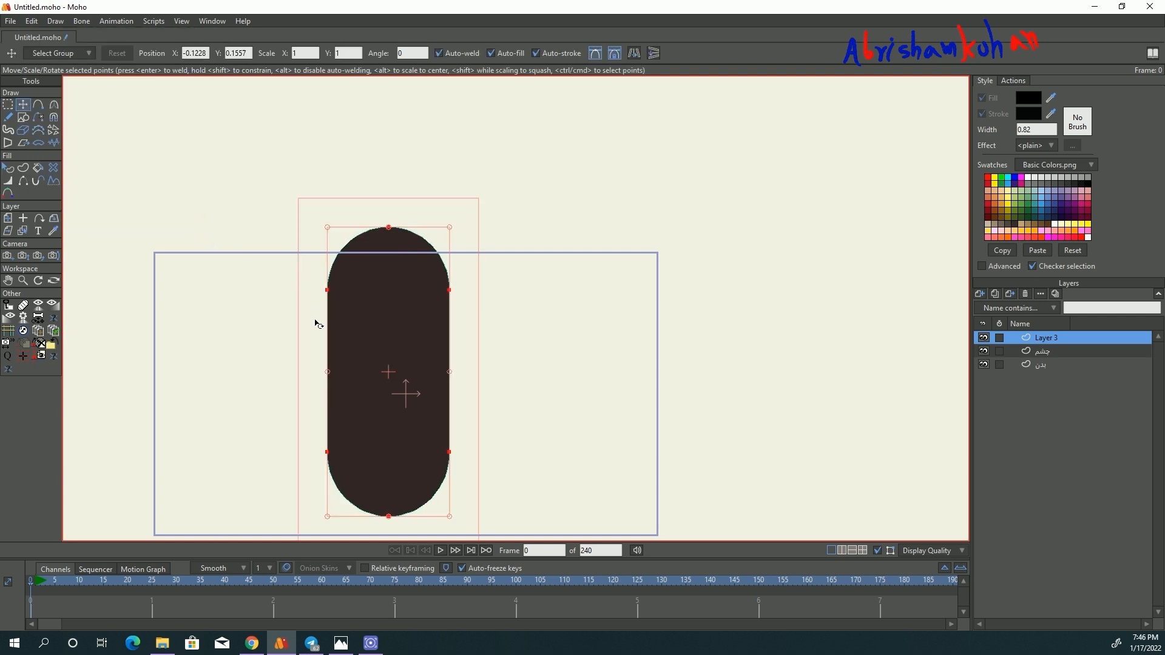
left_click_drag(465, 231, 515, 437)
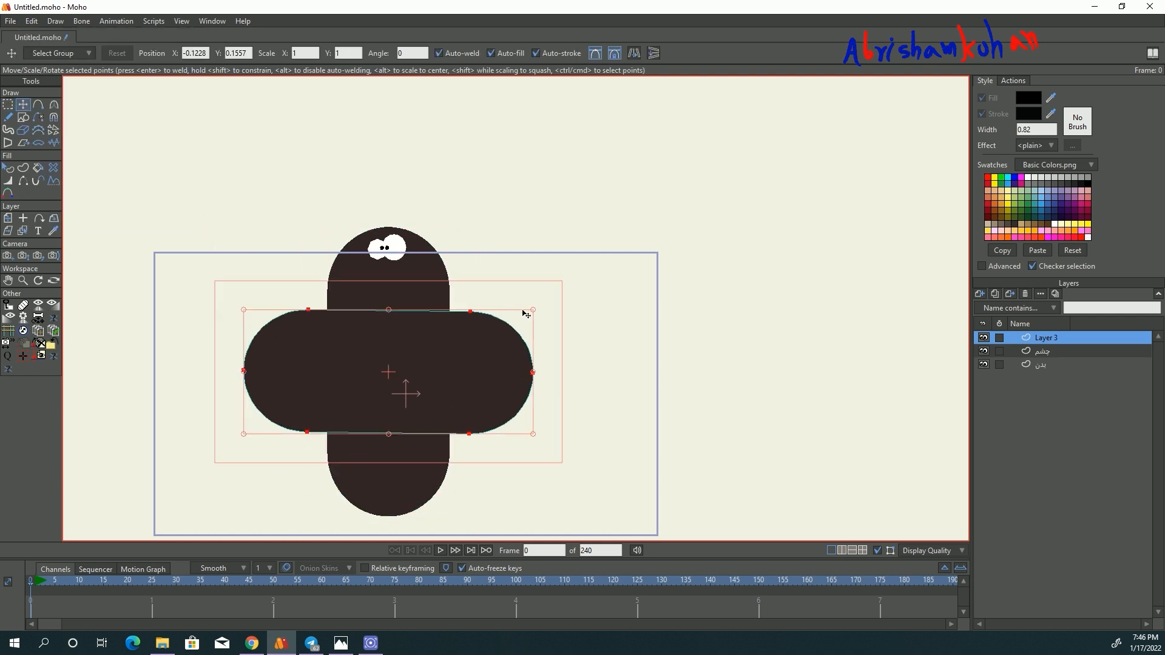
- Shrink the horizontal capsule, narrow it into a compact rounded muzzle and place it directly under the eyes
left_click_drag(532, 311, 413, 360)
left_click_drag(351, 380, 407, 270)
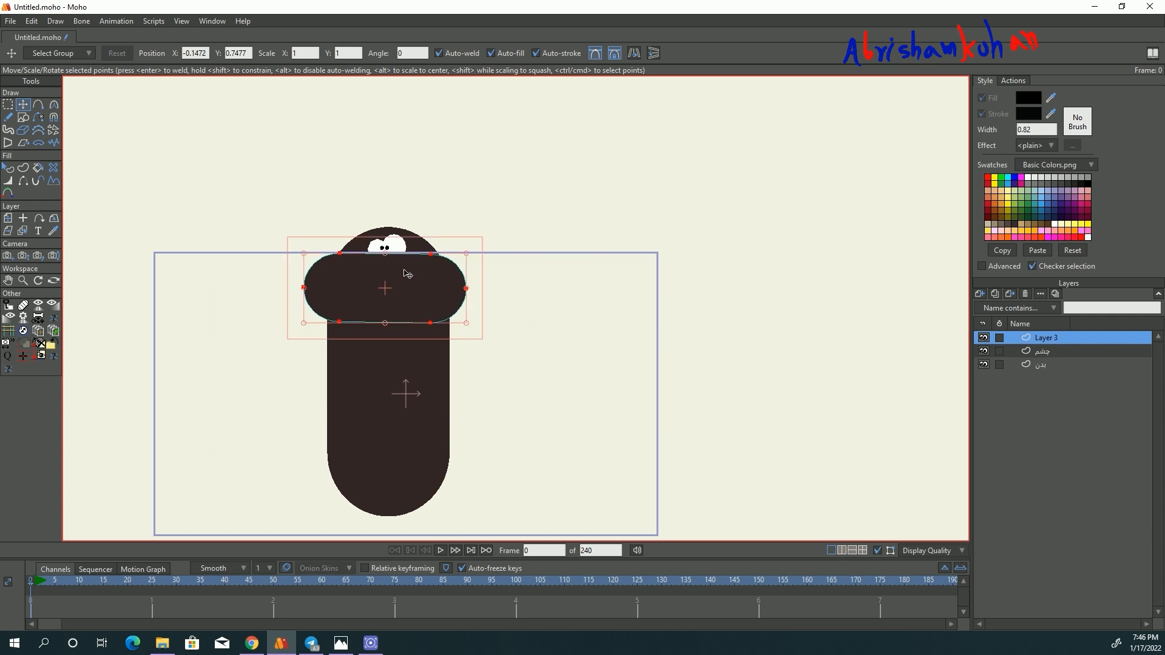
scroll(401, 272, "up", 5)
left_click_drag(597, 219, 388, 308)
left_click_drag(299, 349, 413, 271)
left_click_drag(495, 284, 416, 284)
left_click_drag(378, 294, 417, 310)
left_click_drag(463, 244, 463, 242)
- Fill the muzzle shape with the brown color 7E4421
left_click(8, 169)
left_click(341, 269)
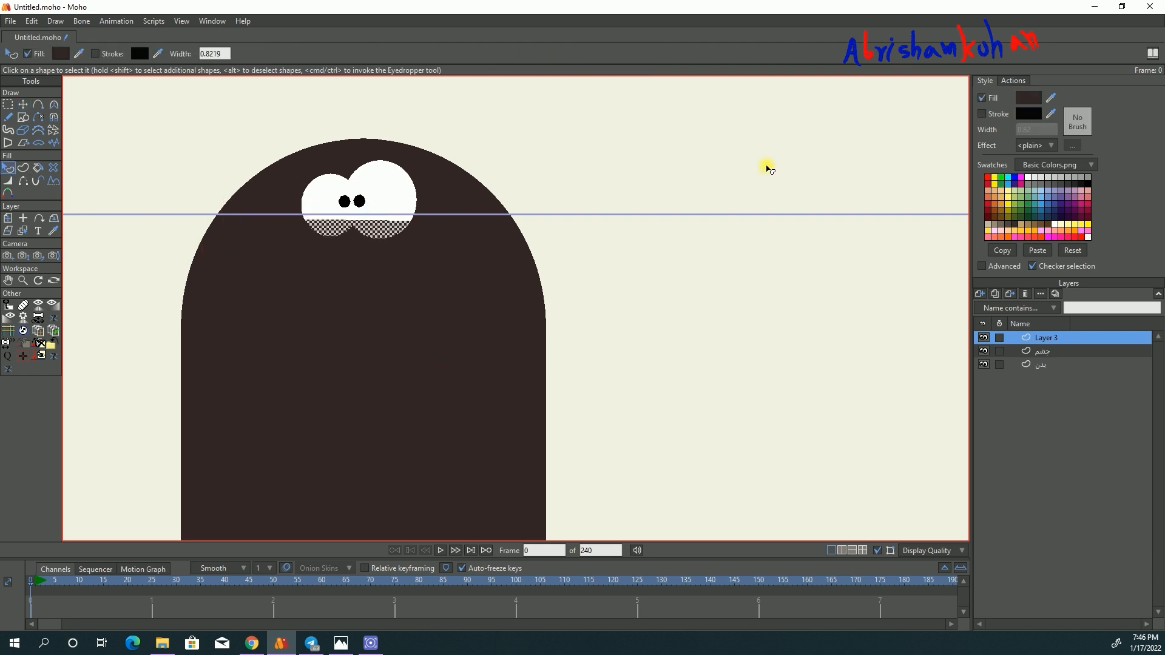
left_click(1029, 98)
left_click(788, 296)
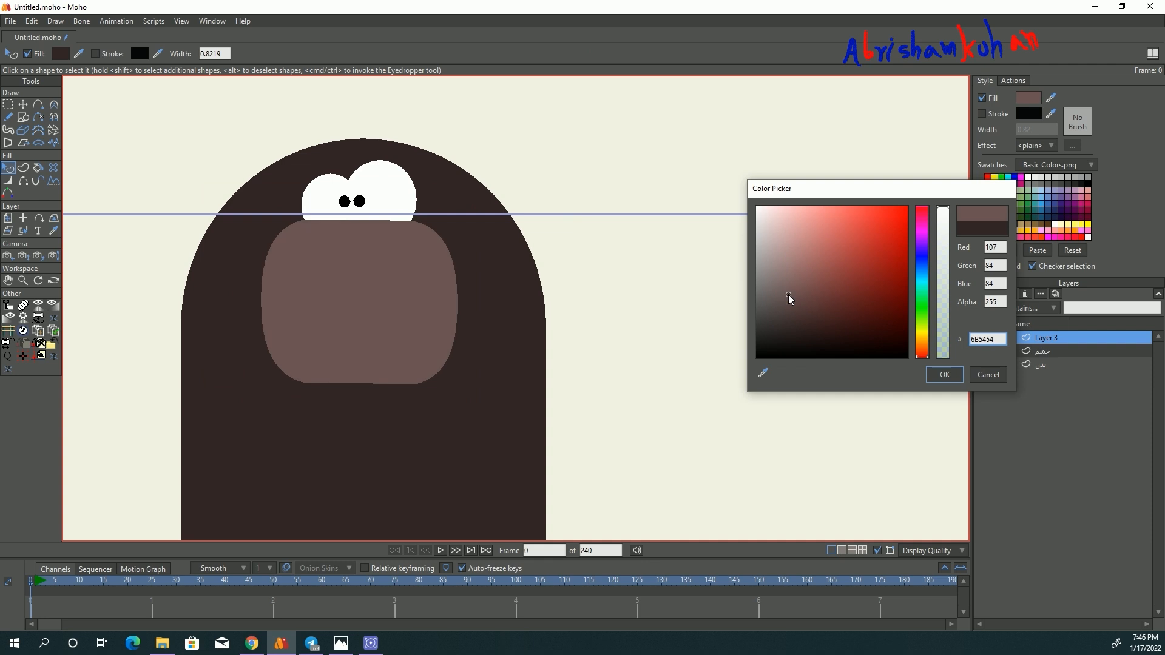
left_click_drag(923, 349, 923, 342)
left_click(923, 348)
left_click(868, 284)
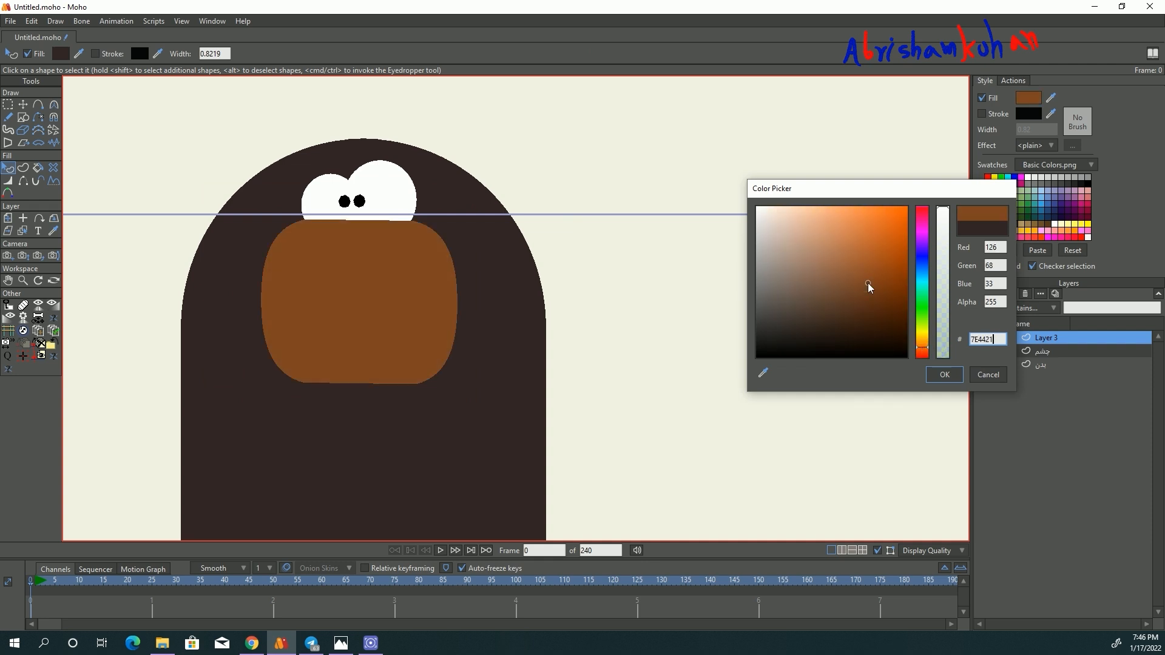
left_click(949, 381)
left_click(723, 354)
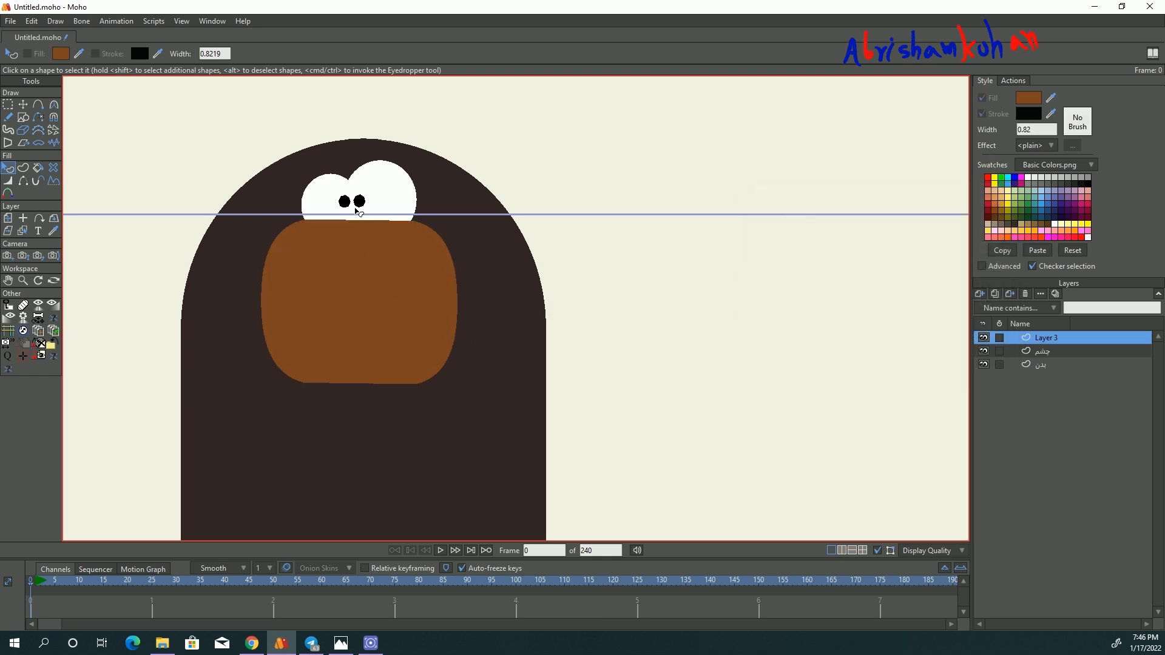
- Duplicate the muzzle shape in the same layer and shrink the copy into a smaller nose shape
scroll(364, 255, "up", 2)
scroll(384, 281, "down", 2)
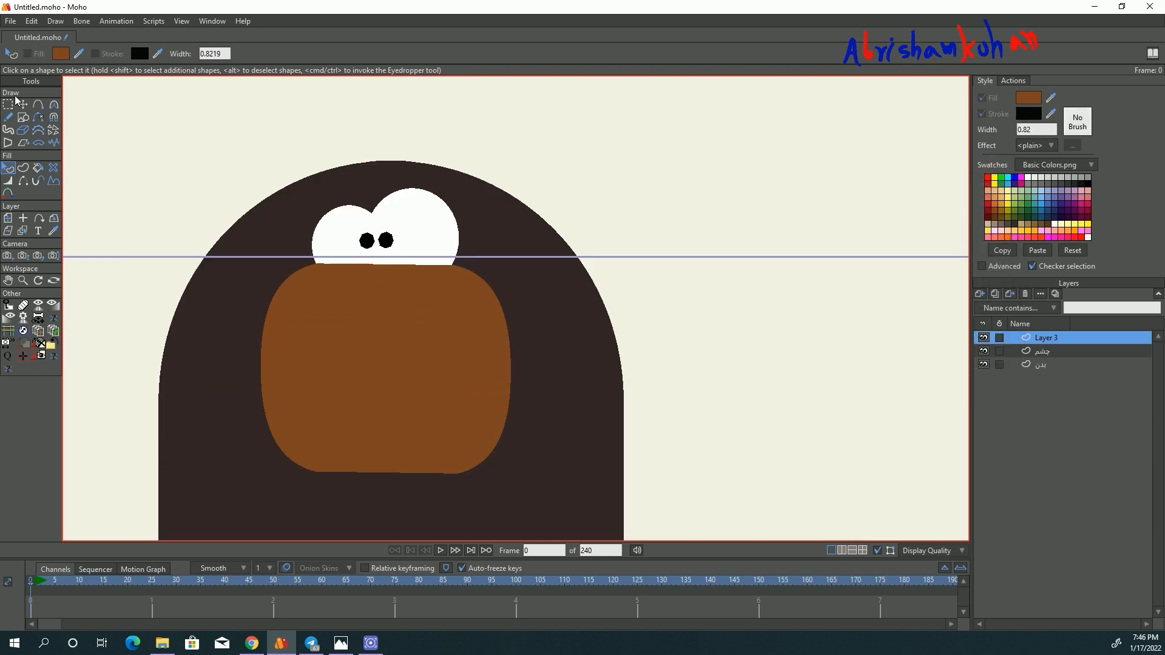
key("t")
key("ctrl+c")
key("ctrl+v")
left_click_drag(511, 264, 384, 311)
- Adjust the nose copy's size and position so it sits centered on the muzzle's upper edge, slightly overlapping the eyes
scroll(379, 291, "up", 3)
left_click_drag(743, 185, 742, 179)
left_click(554, 317)
left_click_drag(530, 341, 531, 283)
left_click_drag(497, 235, 518, 338)
scroll(519, 341, "up", 2)
left_click_drag(719, 272, 719, 259)
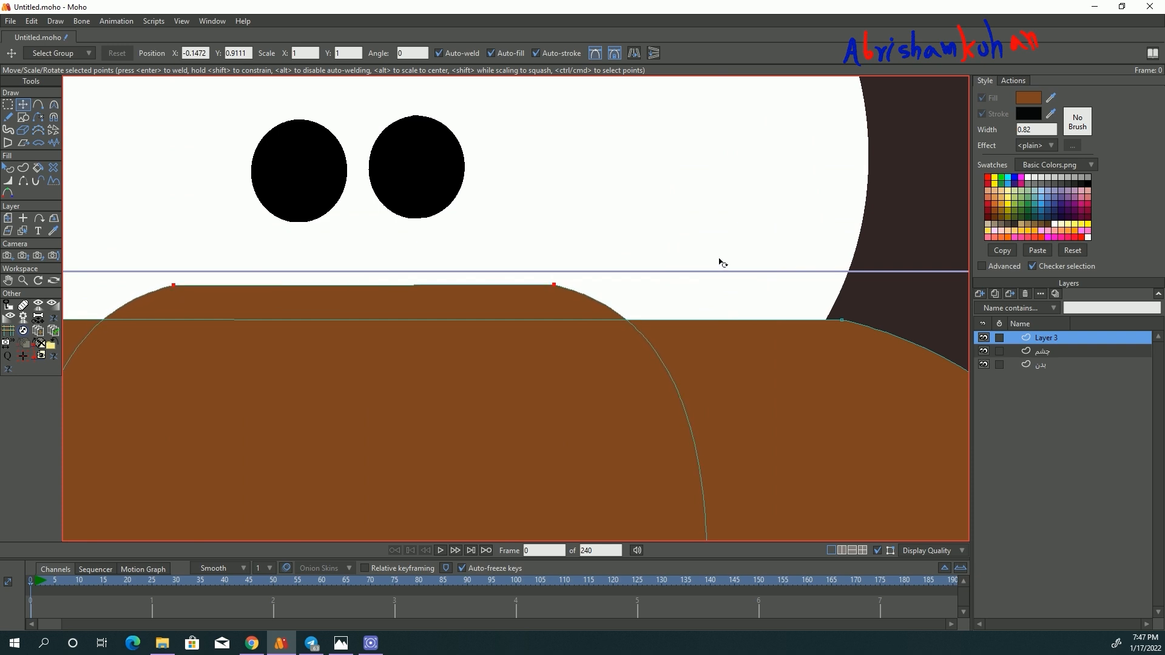
scroll(466, 310, "down", 4)
left_click_drag(466, 353, 445, 295)
left_click_drag(511, 238, 481, 261)
left_click_drag(452, 309, 476, 285)
- Fill the nose shape with a very dark brown
left_click(8, 168)
left_click(397, 287)
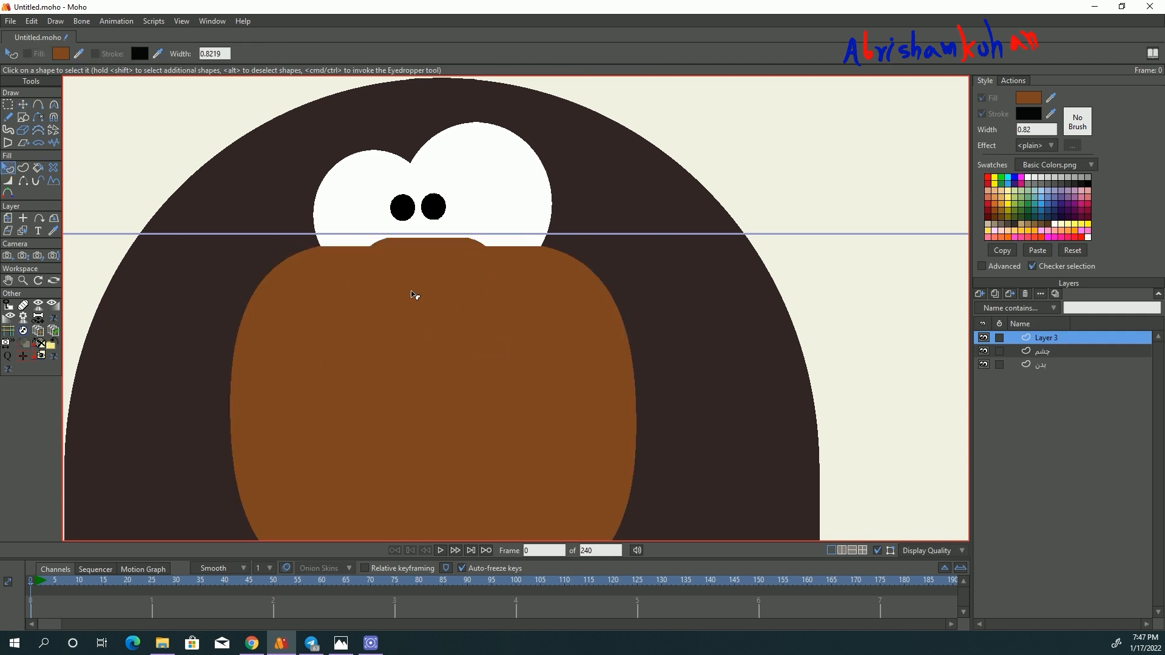
left_click(436, 297)
left_click(1031, 102)
left_click(879, 335)
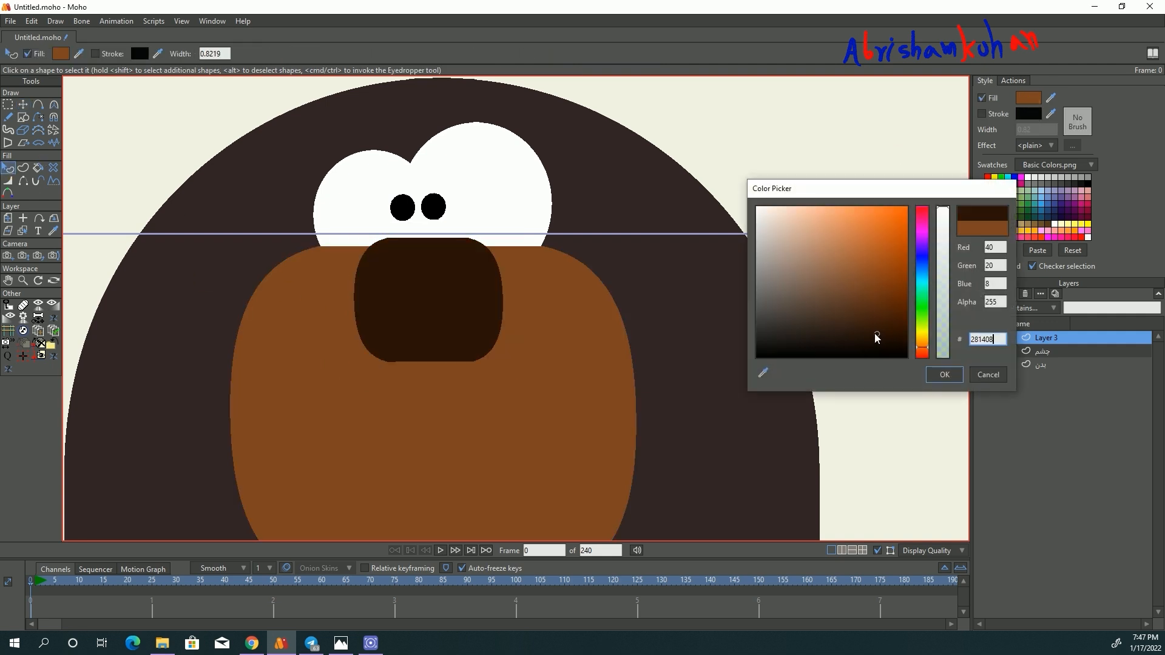
left_click(942, 375)
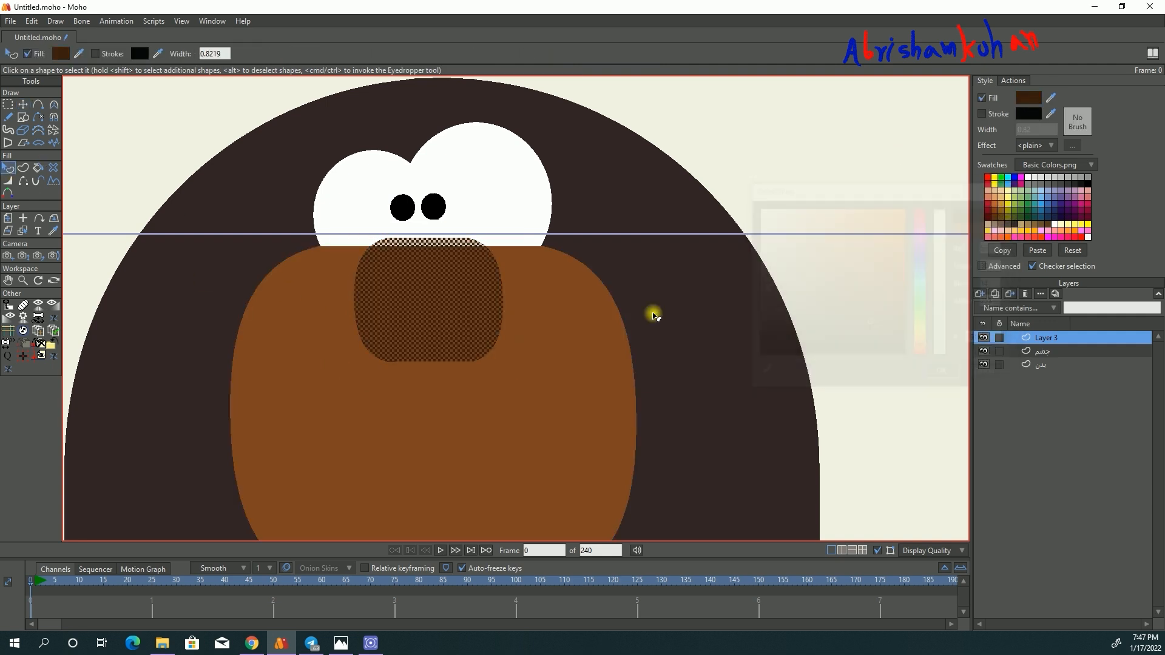
- Paste another copy of the shape, shrink it into a small highlight at the nose's upper left and fill it near-white
left_click(22, 104)
scroll(355, 253, "up", 2)
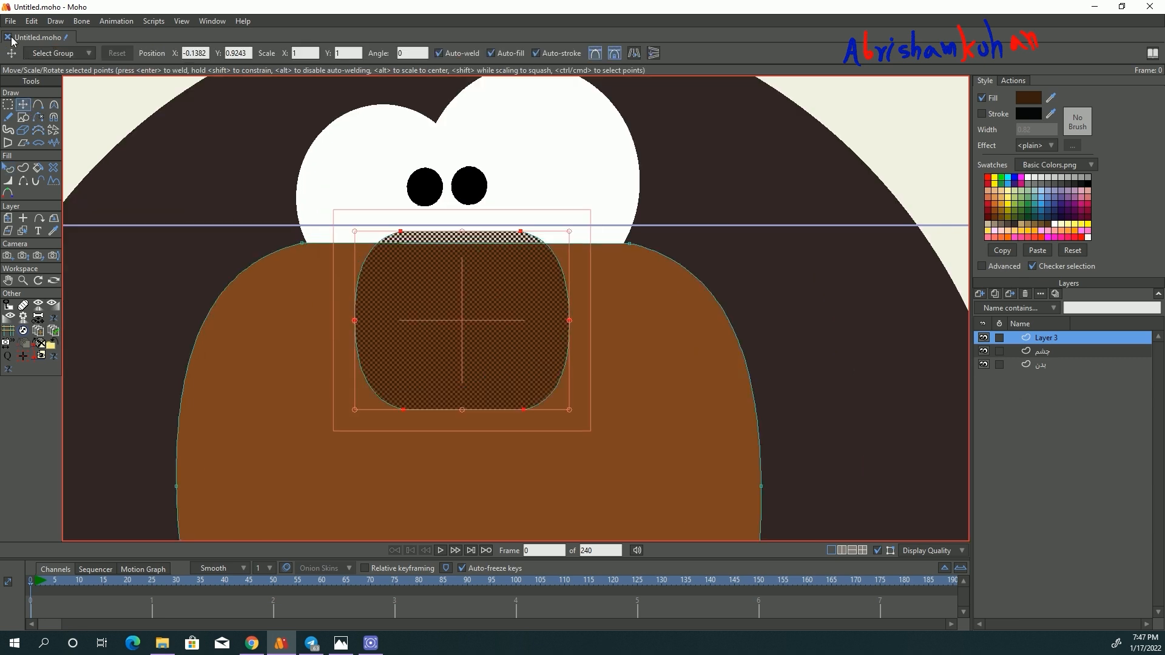
left_click(32, 21)
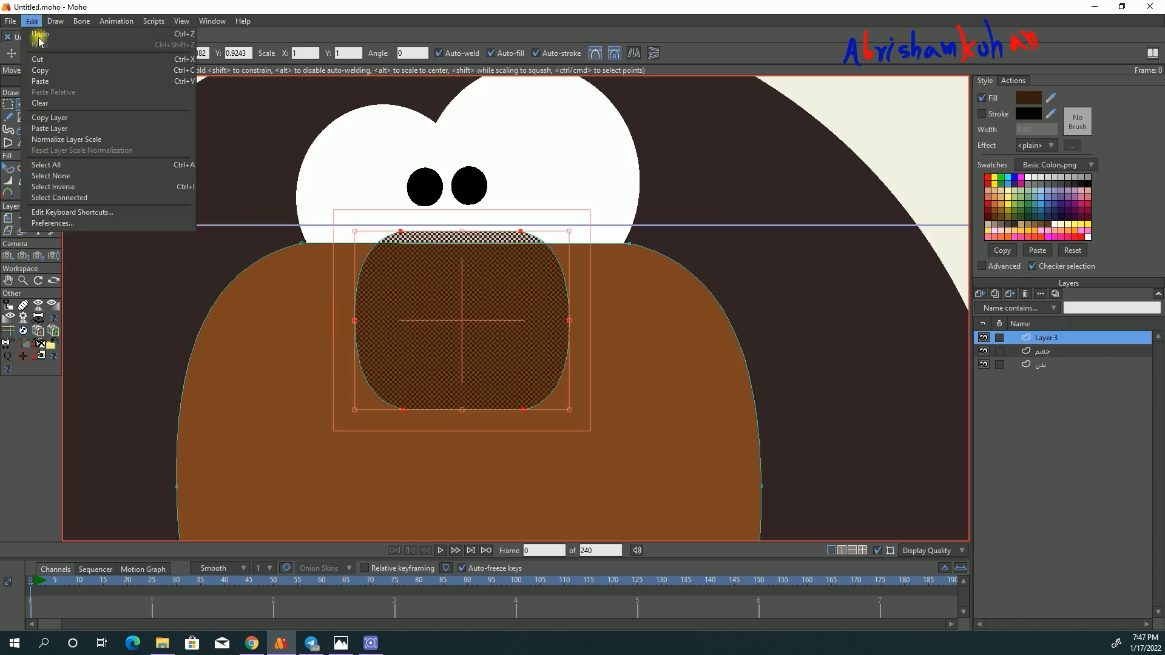
left_click(49, 81)
left_click_drag(569, 233, 417, 260)
key("q")
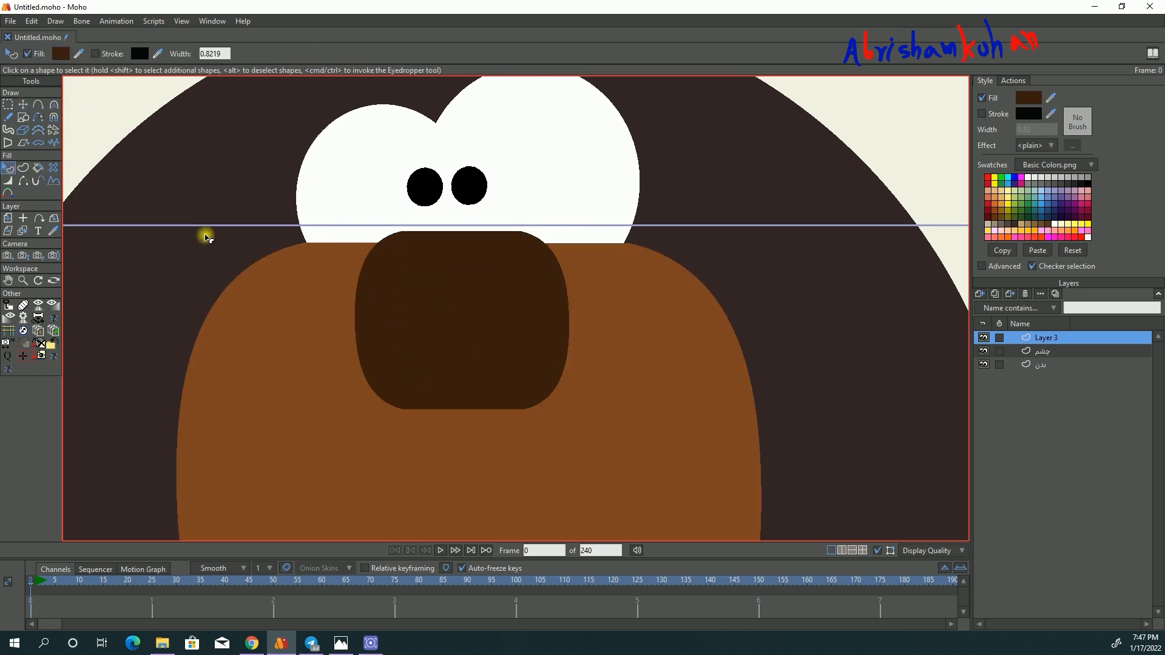
left_click(1036, 178)
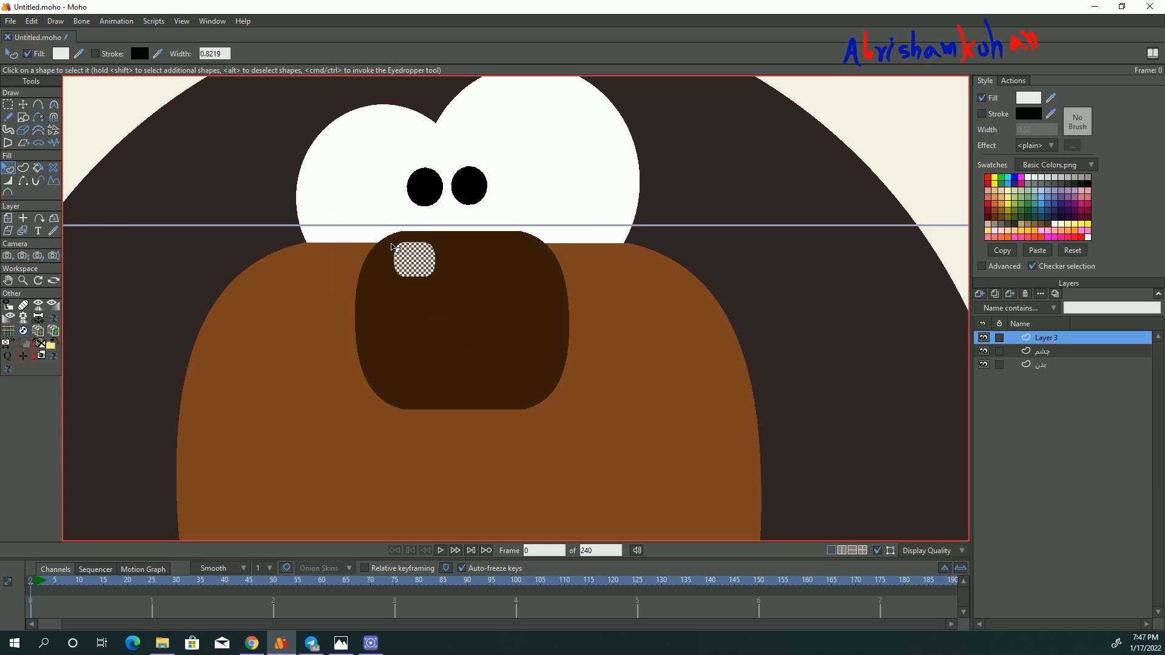
- Check the nose, highlight and muzzle against the whole character
scroll(409, 260, "down", 4)
left_click(686, 214)
scroll(396, 265, "down", 5)
scroll(409, 306, "up", 3)
scroll(412, 274, "down", 4)
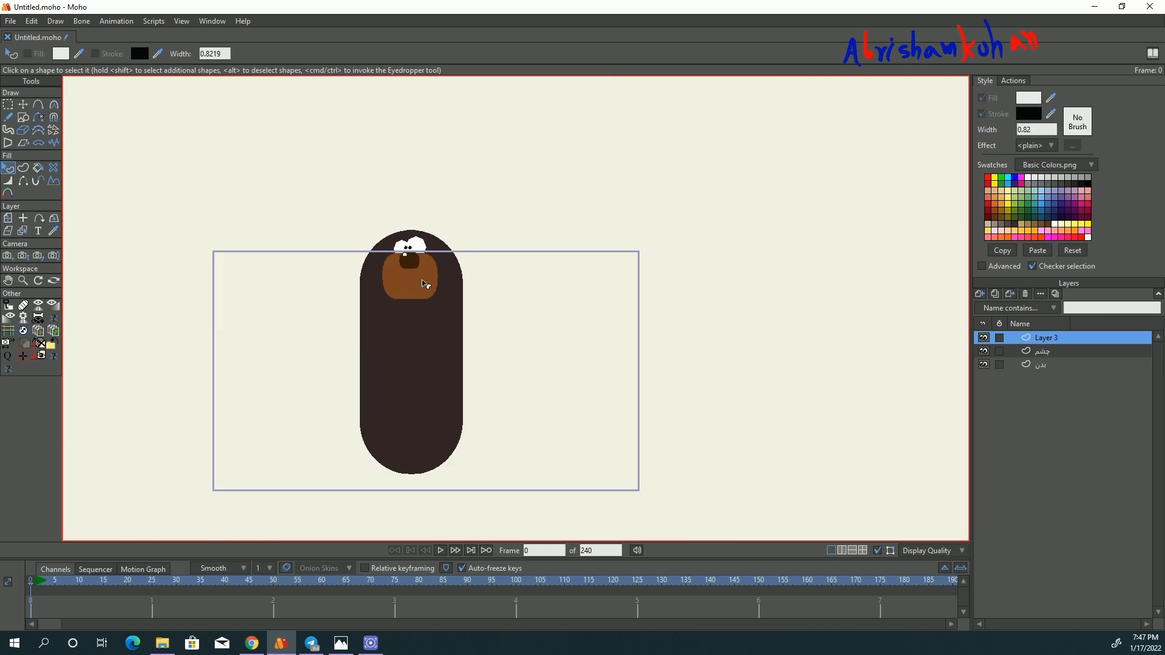
scroll(426, 284, "up", 6)
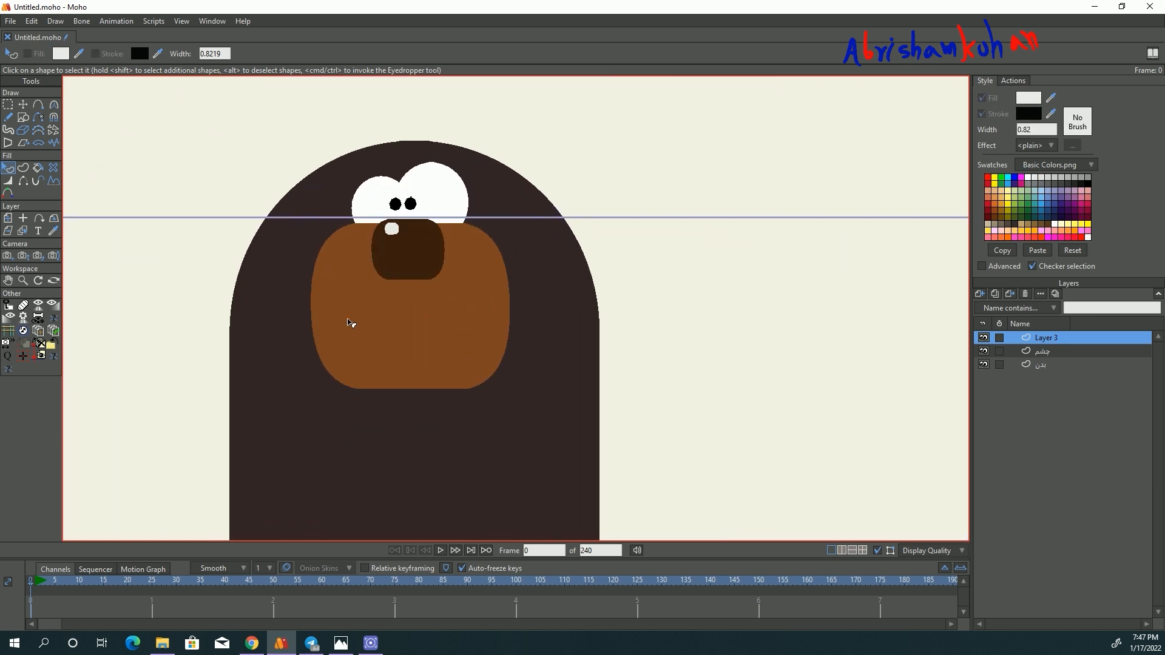
scroll(362, 281, "up", 1)
scroll(406, 267, "up", 2)
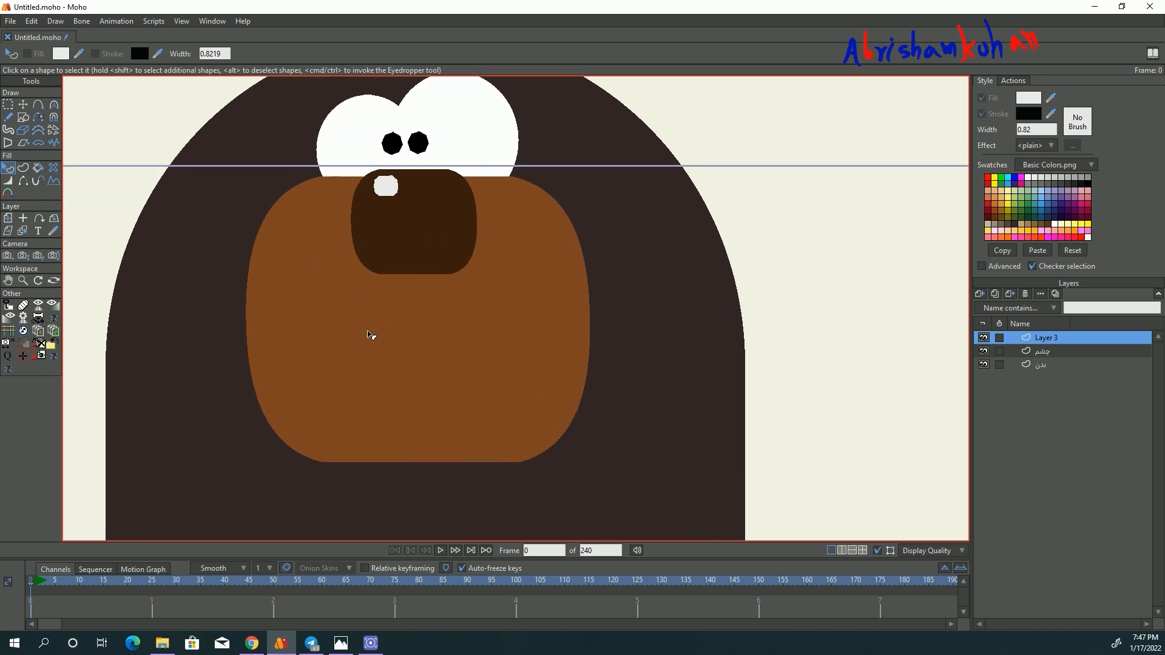
scroll(372, 336, "down", 2)
- Add a new vector layer above Layer 3, draw a large circle on it and center the circle over the muzzle
left_click(980, 295)
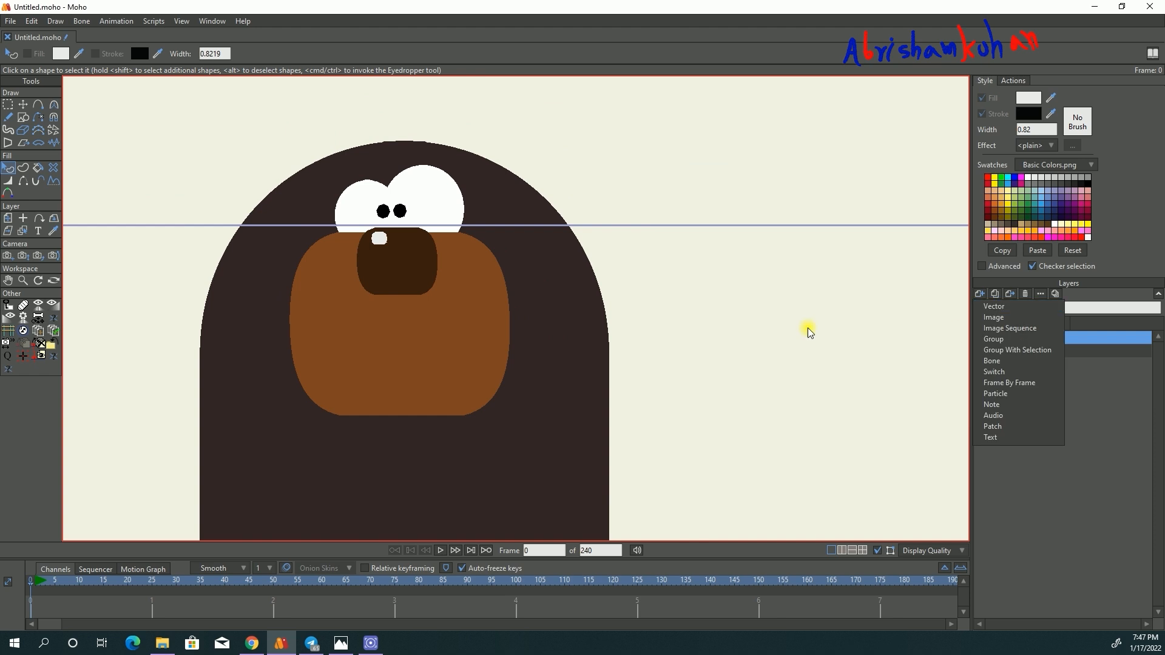
left_click(998, 315)
left_click(24, 116)
left_click_drag(294, 231, 488, 417)
left_click(24, 104)
left_click_drag(346, 326, 401, 323)
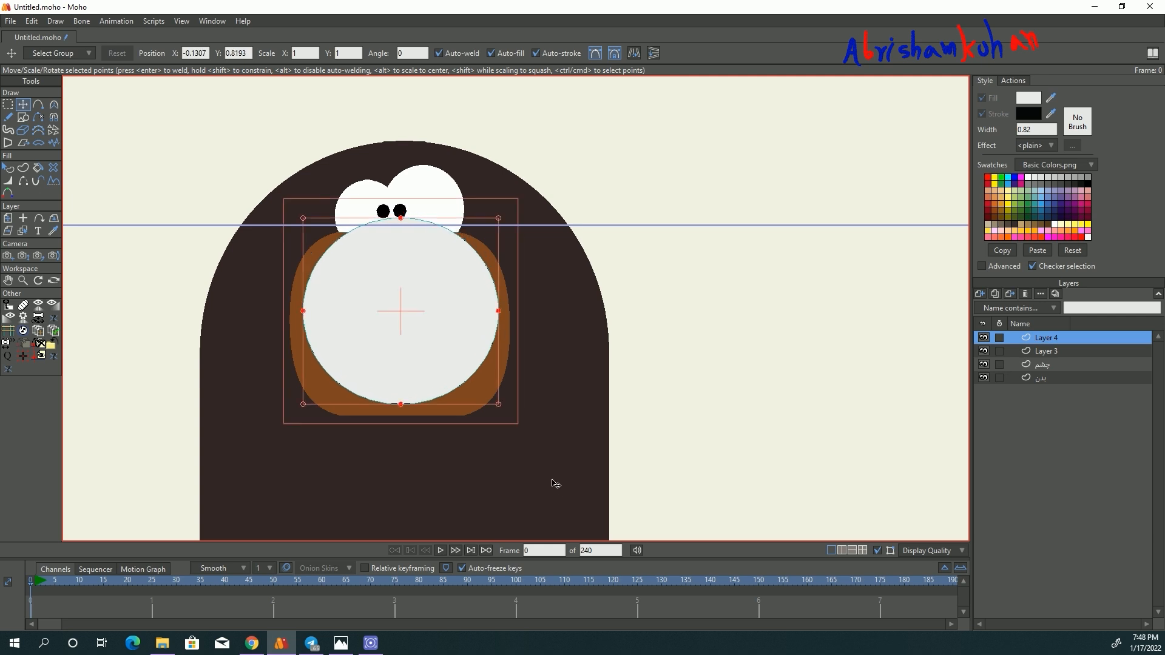
- Fill the large circle with dark purple and nudge it slightly down onto the muzzle
left_click(9, 168)
left_click(352, 295)
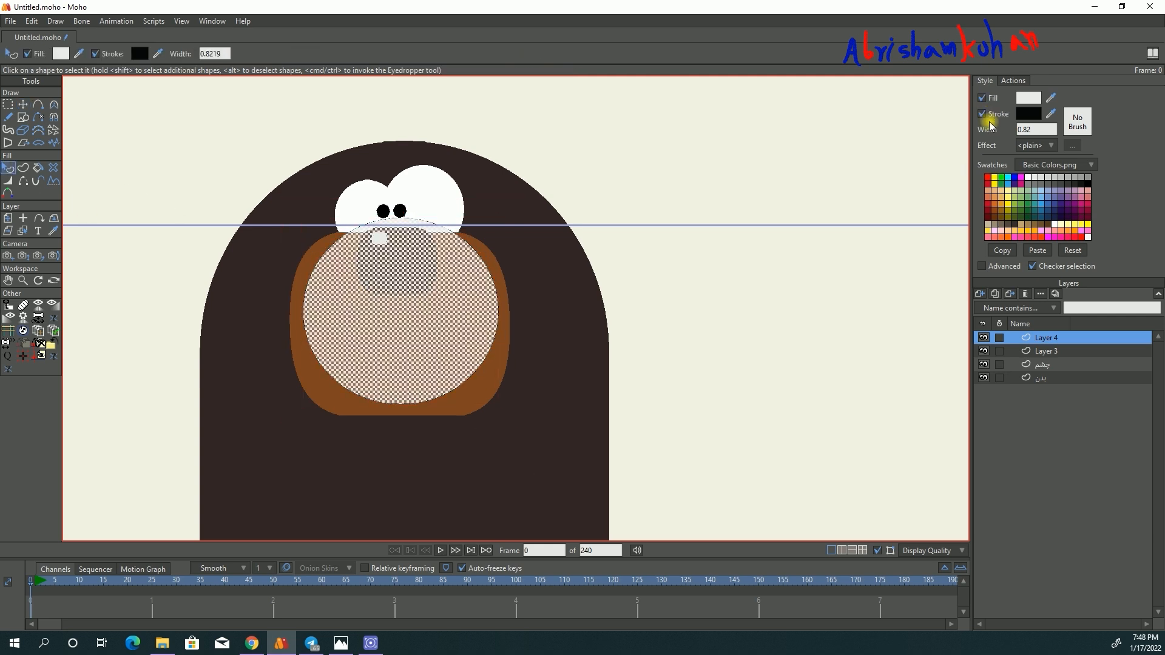
left_click(1085, 217)
left_click(398, 423)
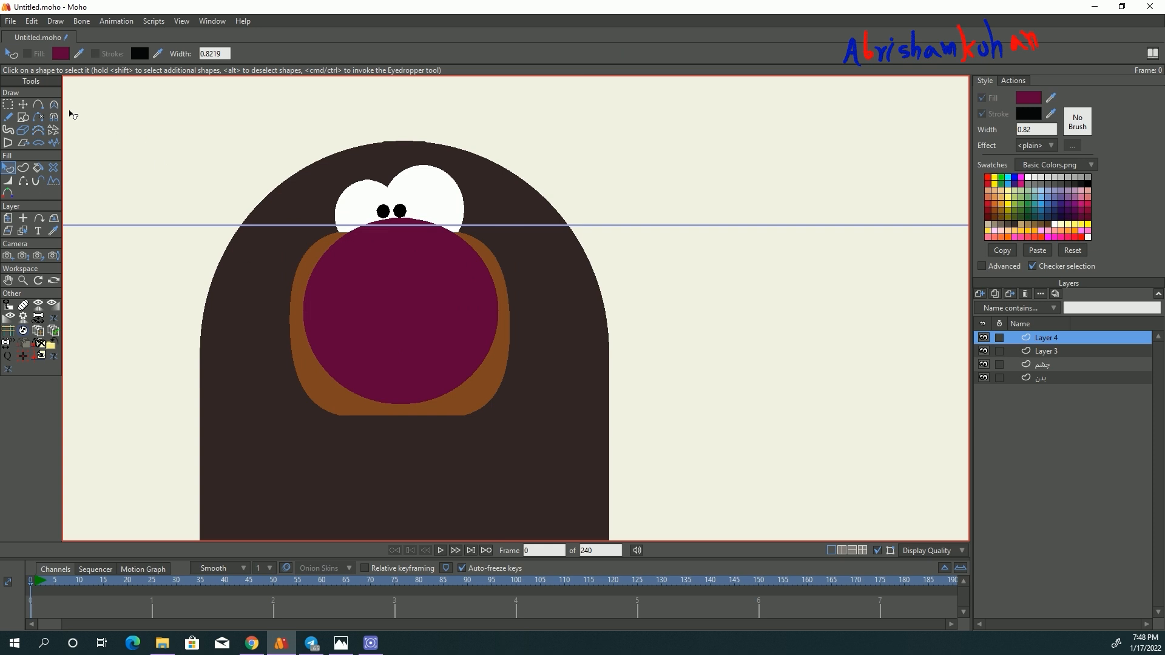
key("t")
mouse_move(426, 291)
left_mouse_down()
mouse_move(263, 346)
mouse_move(421, 300)
left_mouse_up()
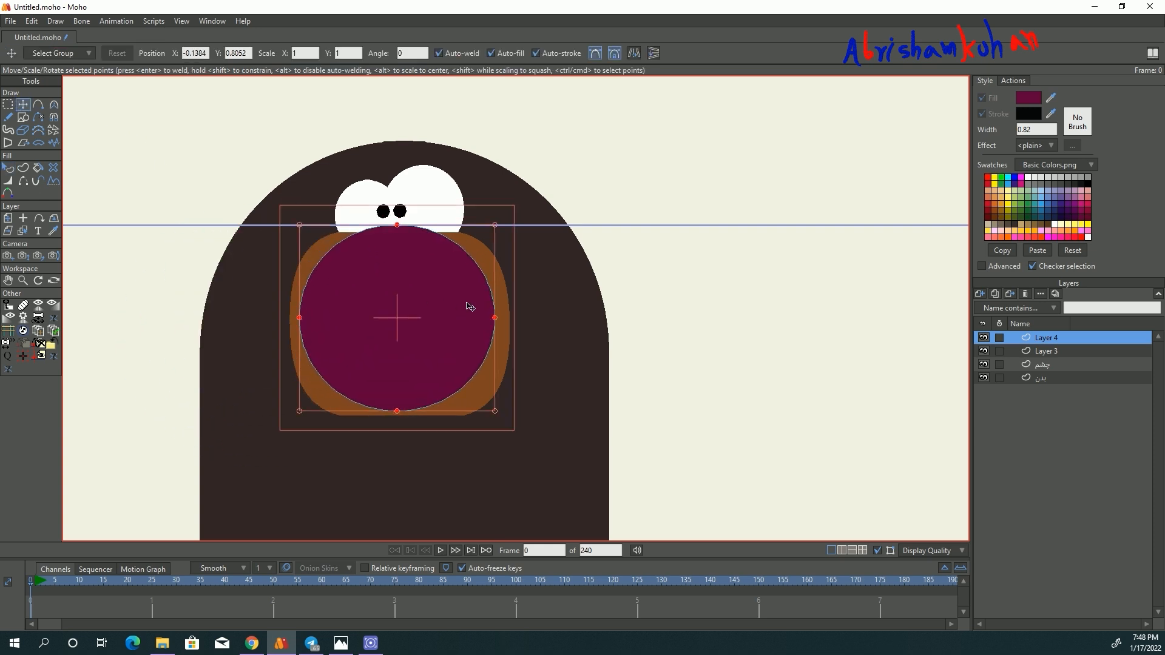
- Put Layer 4 with the purple circle into a new group layer and select the group
left_click(980, 294)
left_click(1070, 387)
left_click(1035, 340)
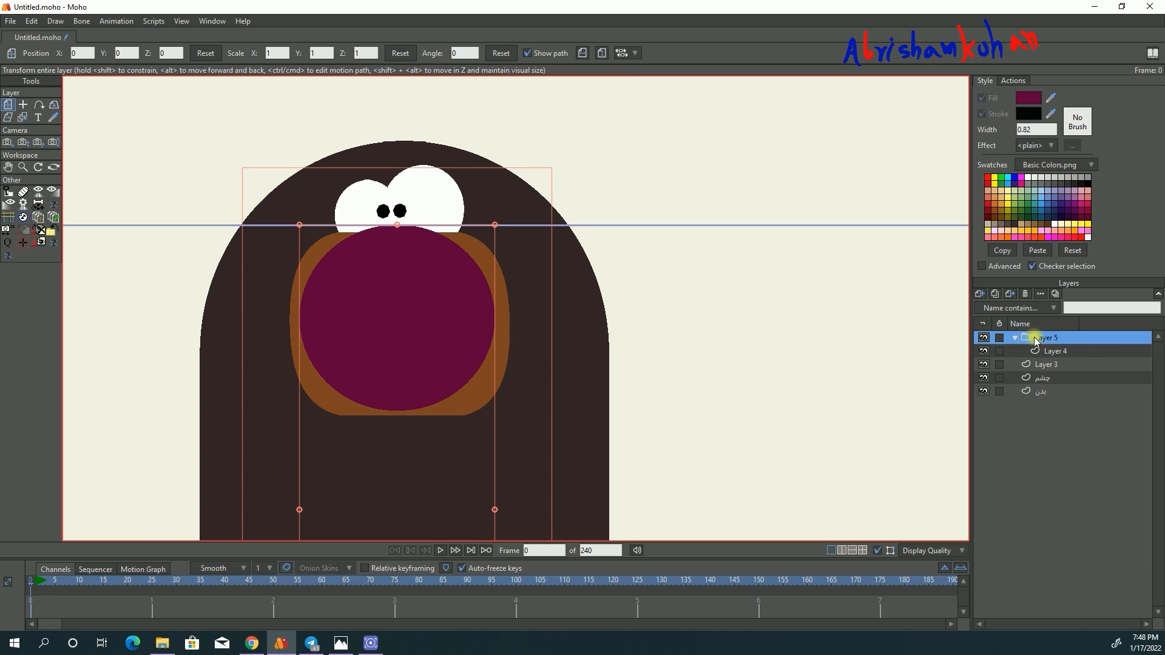
- Set the group mask of the new group layer to Hide all
double_click(1036, 338)
left_click(785, 107)
left_click(769, 185)
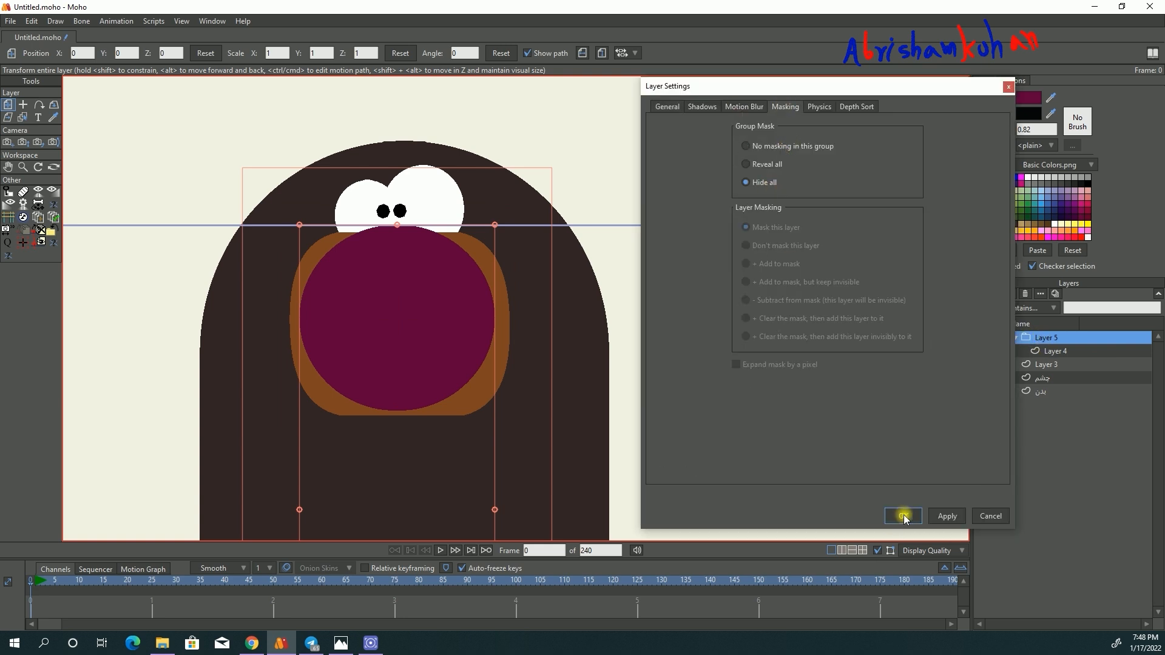
left_click(902, 516)
- Add a vector layer above Layer 4 inside the group and draw a larger circle overlapping the purple circle's upper left
left_click(1038, 351)
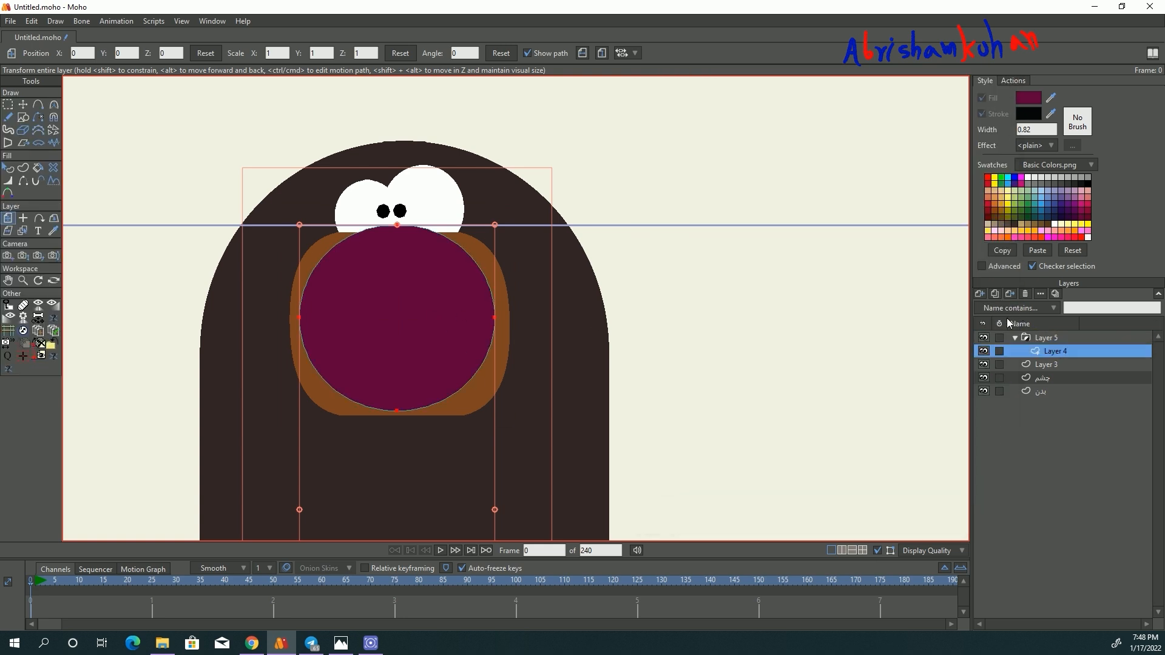
left_click(979, 293)
left_click(995, 310)
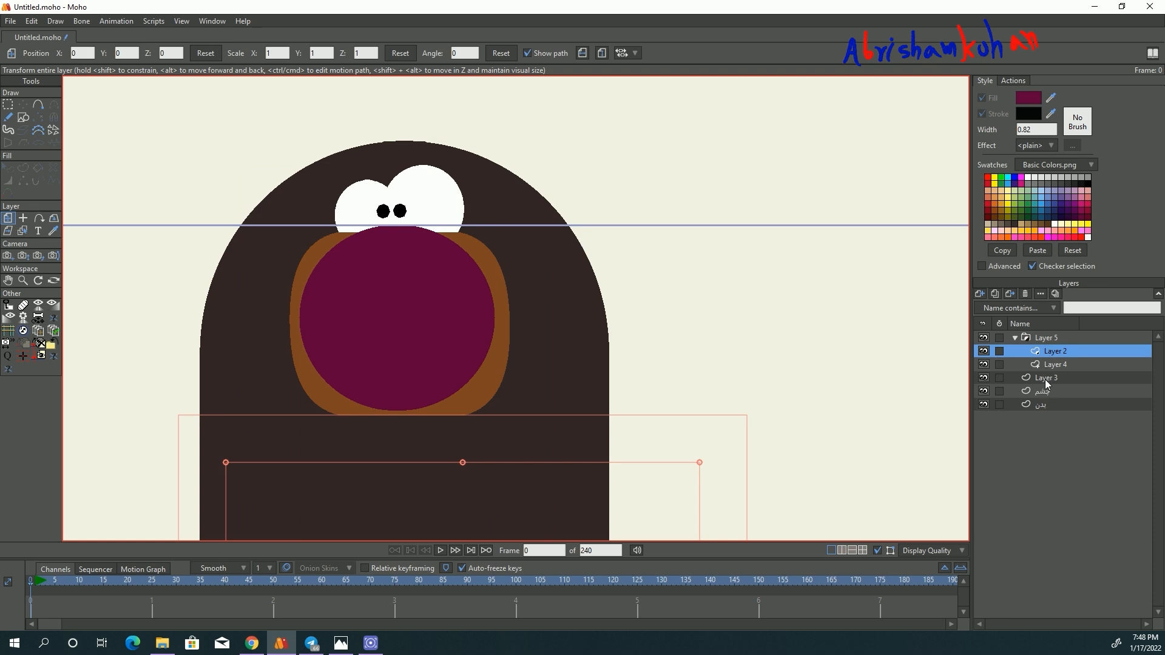
left_click(23, 117)
left_click_drag(191, 108, 419, 335)
- Fill the new circle with the brown sampled from the muzzle and turn off its stroke
left_click(8, 168)
left_click(394, 280)
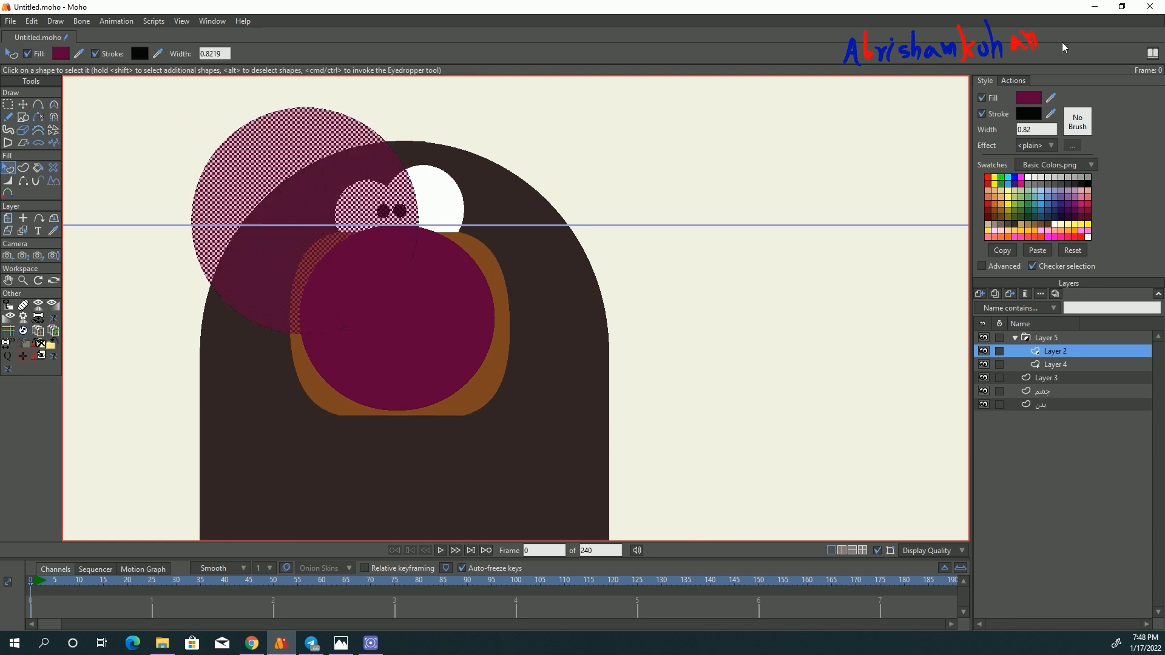
left_click_drag(1051, 98, 495, 366)
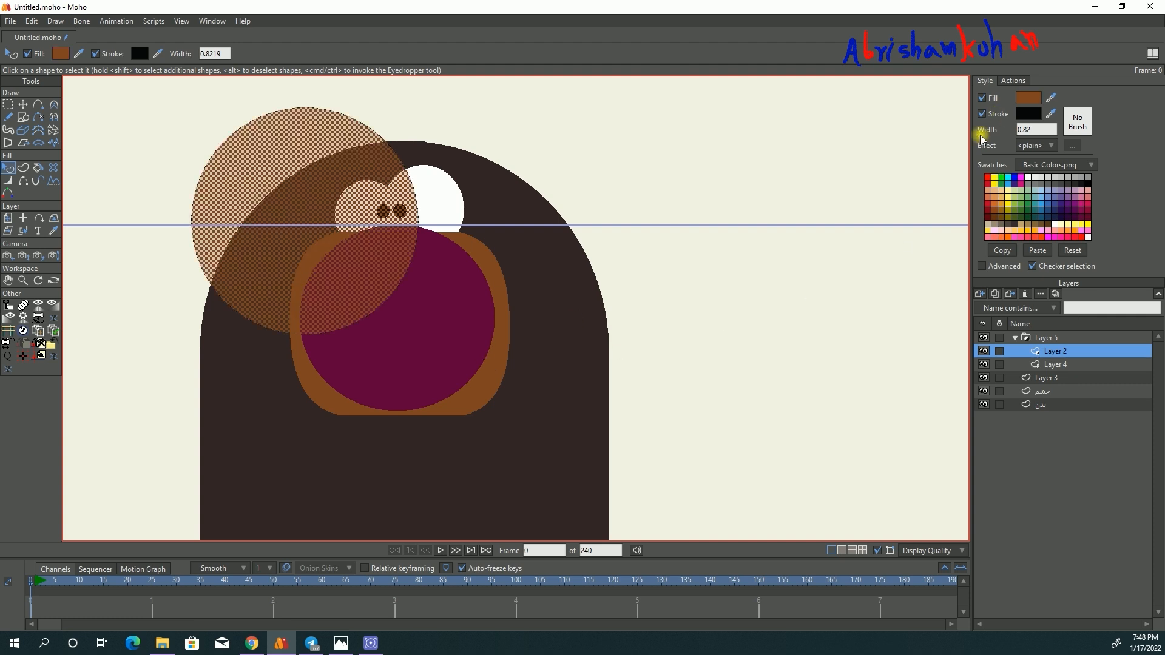
left_click(981, 114)
- Enlarge the brown circle and position it so only a lower-right crescent of the purple circle stays uncovered
left_click(23, 104)
mouse_move(276, 174)
left_mouse_down()
mouse_move(323, 204)
mouse_move(341, 183)
left_mouse_up()
left_click_drag(487, 348, 523, 391)
left_click_drag(489, 301, 442, 297)
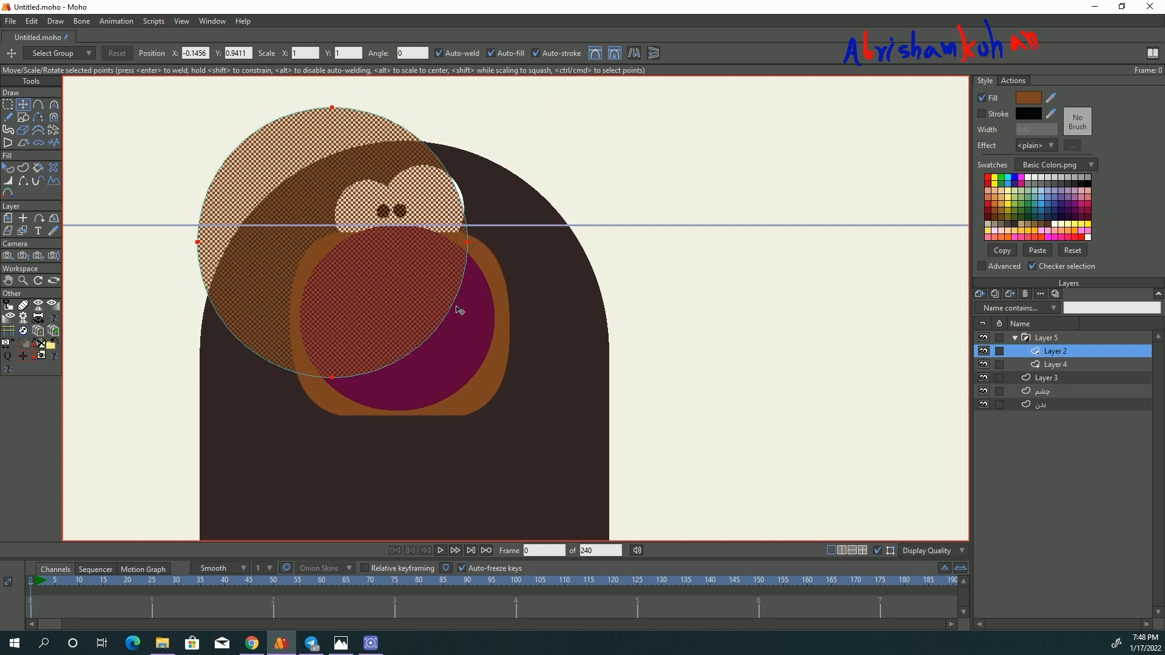
- Collapse the masked group and move the whole group to the empty area beside the body
left_click(1025, 338)
left_click(1013, 339)
mouse_move(1043, 339)
left_mouse_down()
mouse_move(1046, 371)
mouse_move(1042, 338)
left_mouse_up()
left_click_drag(442, 286, 762, 309)
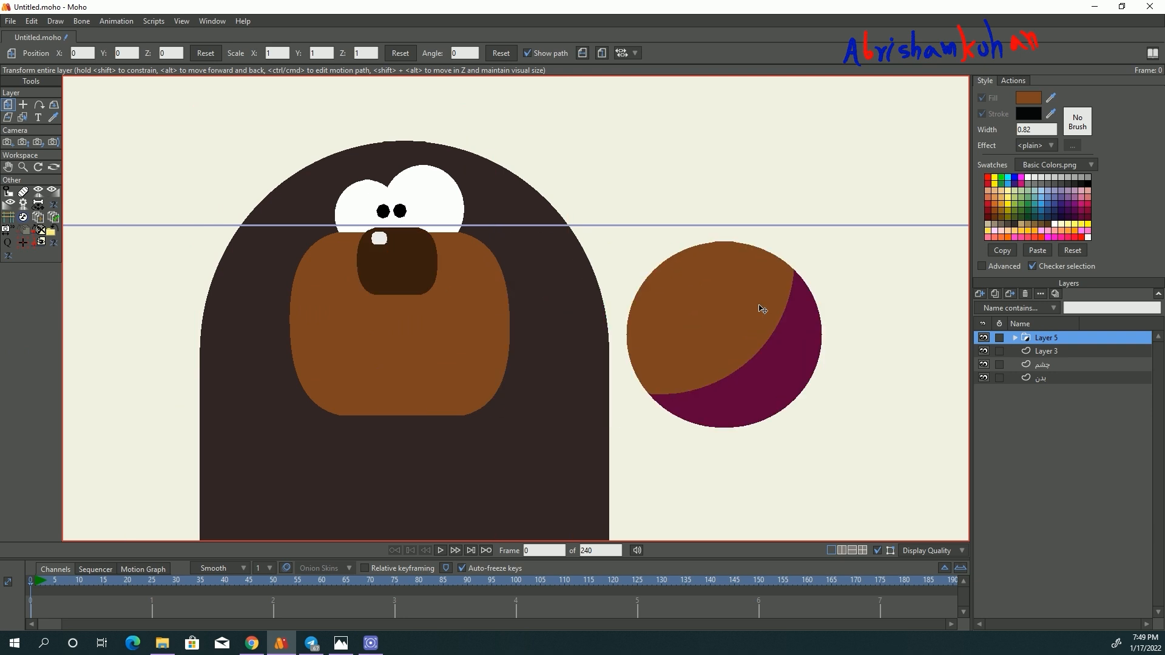
- Cut the brown muzzle shape out of Layer 3
left_click(1046, 352)
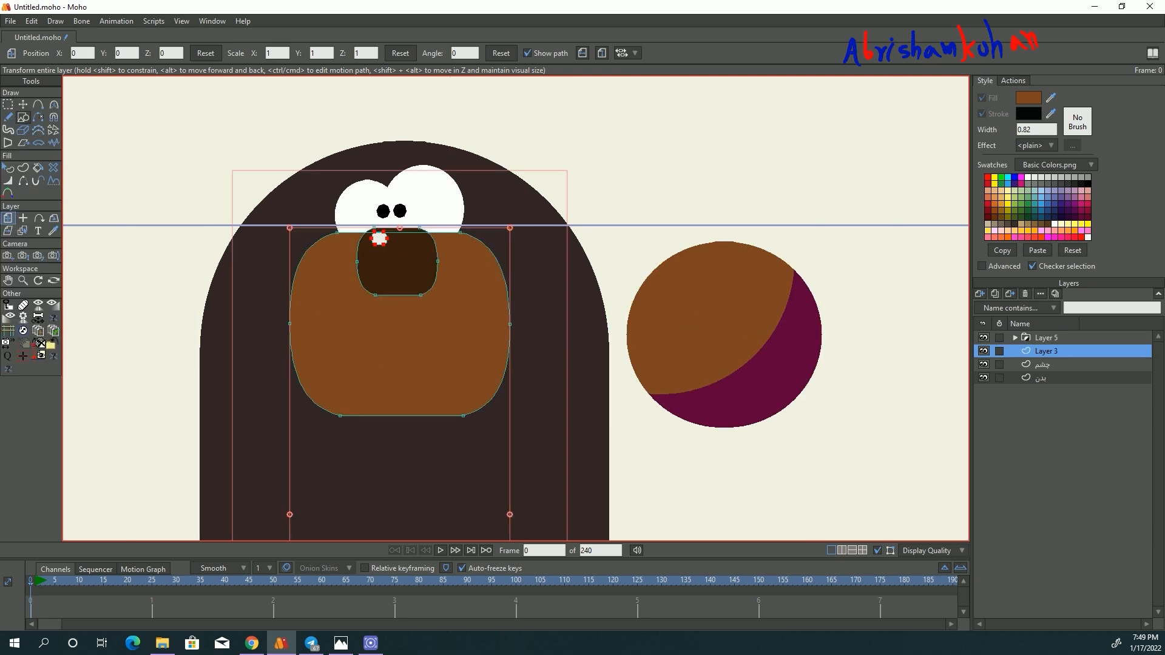
left_click(23, 105)
left_click(459, 346, "ctrl")
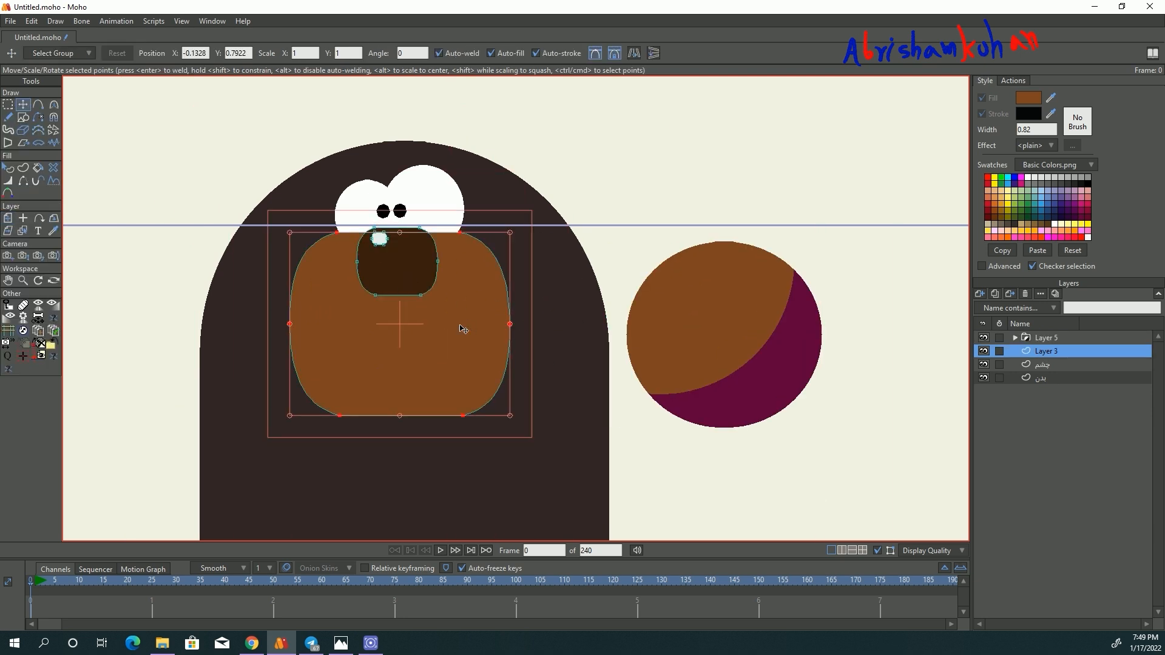
left_click(31, 21)
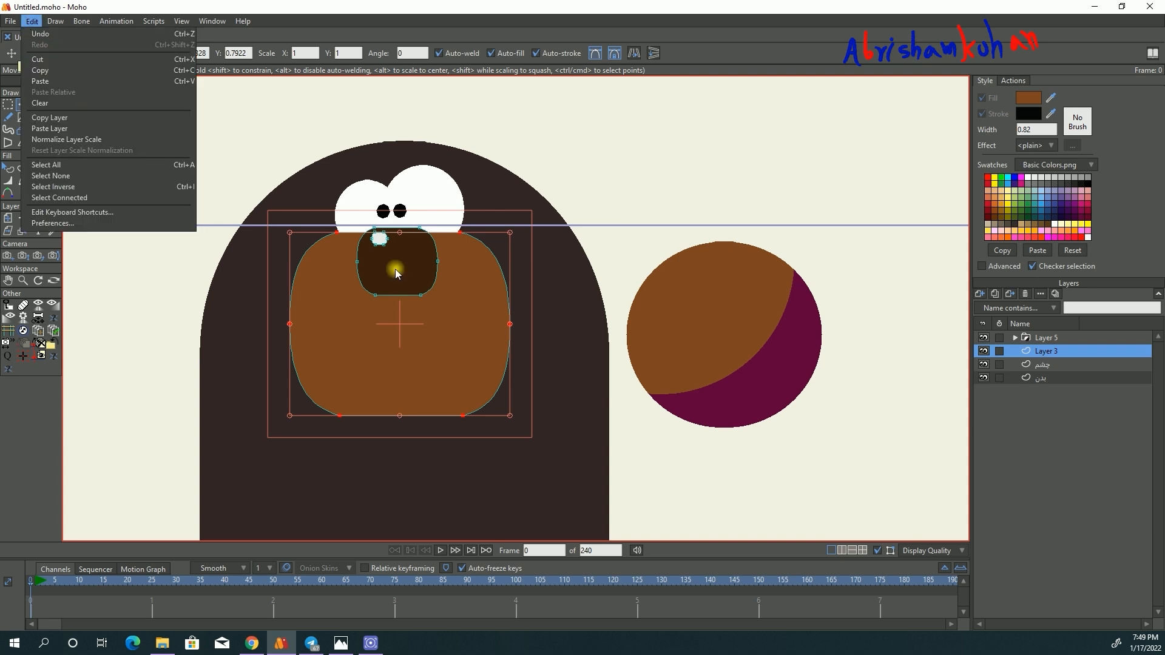
left_click(43, 61)
- Paste the cut muzzle shape into a new vector layer above the eye layer and name the layer پوزه
left_click(1043, 364)
left_click(982, 294)
left_click(988, 322)
left_click(31, 21)
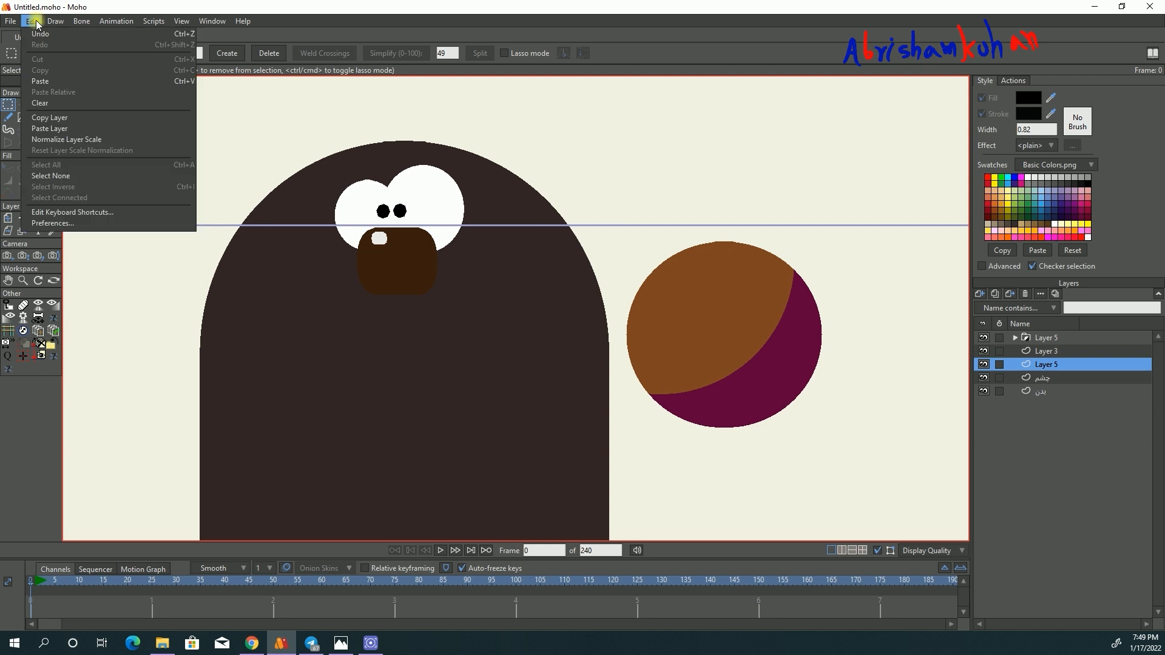
left_click(56, 79)
double_click(1050, 364)
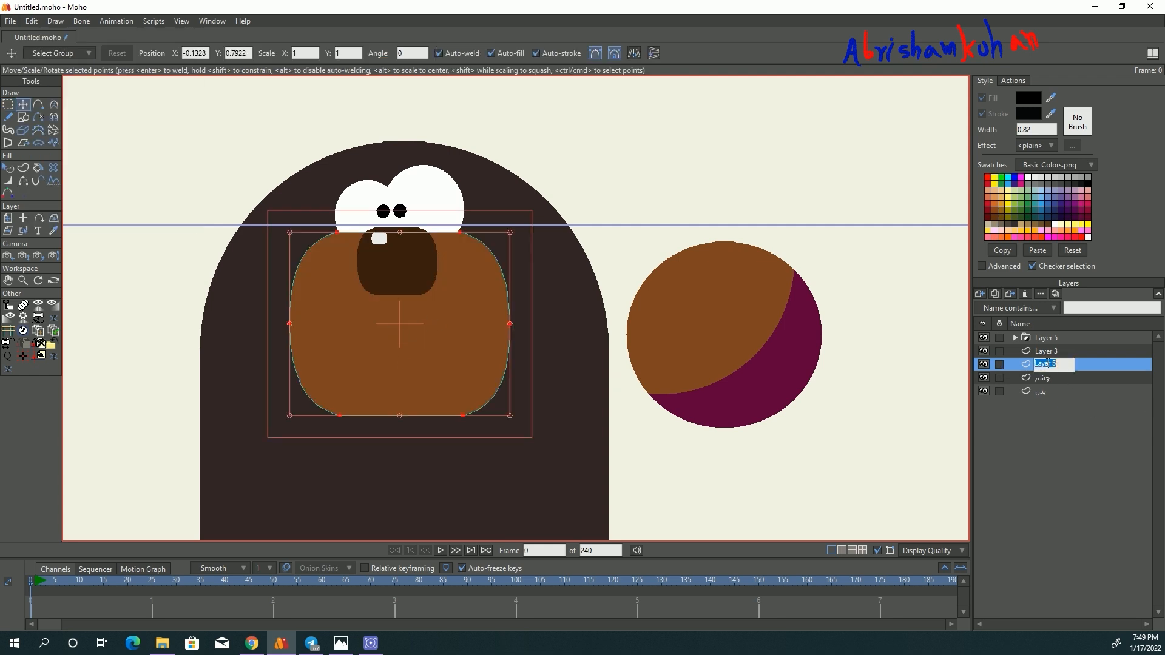
type("ب")
- Rename Layer 3, which holds the nose, as بینی
left_click(995, 352)
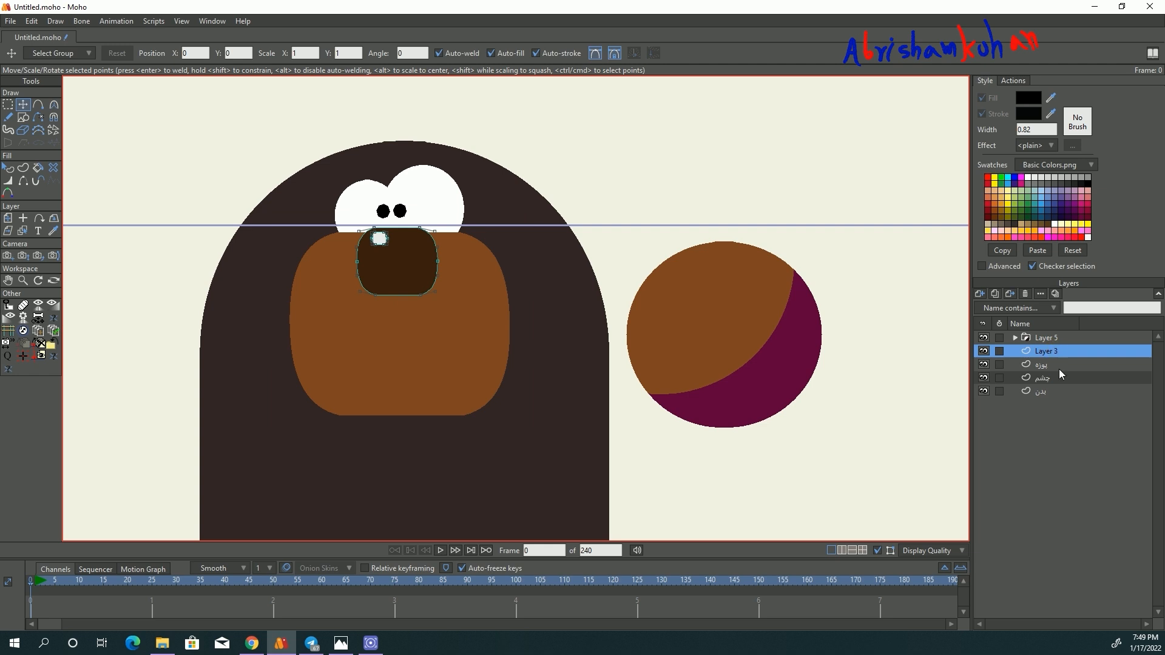
double_click(1047, 353)
type("بینی")
- Reorder the masked mouth group directly beneath the nose layer and move the mouth onto the muzzle
left_click(1030, 338)
left_click_drag(1040, 337, 1049, 363)
left_click_drag(790, 337, 460, 312)
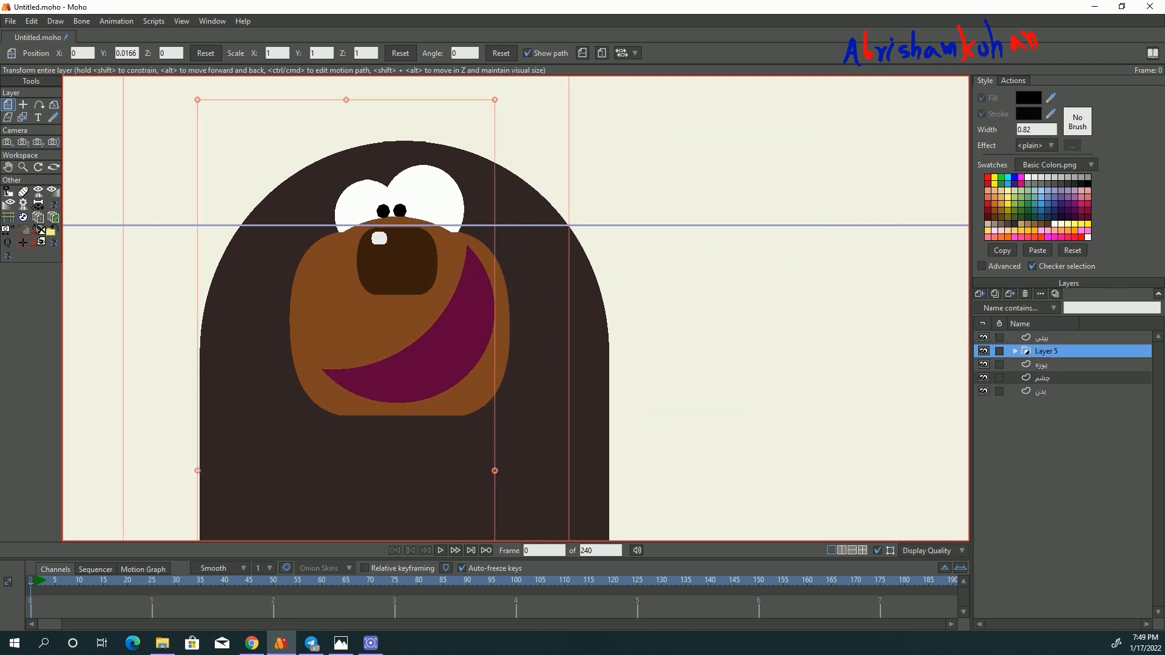
- Set the mouth group's origin in the middle of the mouth, scale the group to about 0.82 and fit it inside the muzzle
left_click(23, 105)
left_click(403, 318)
left_click(8, 105)
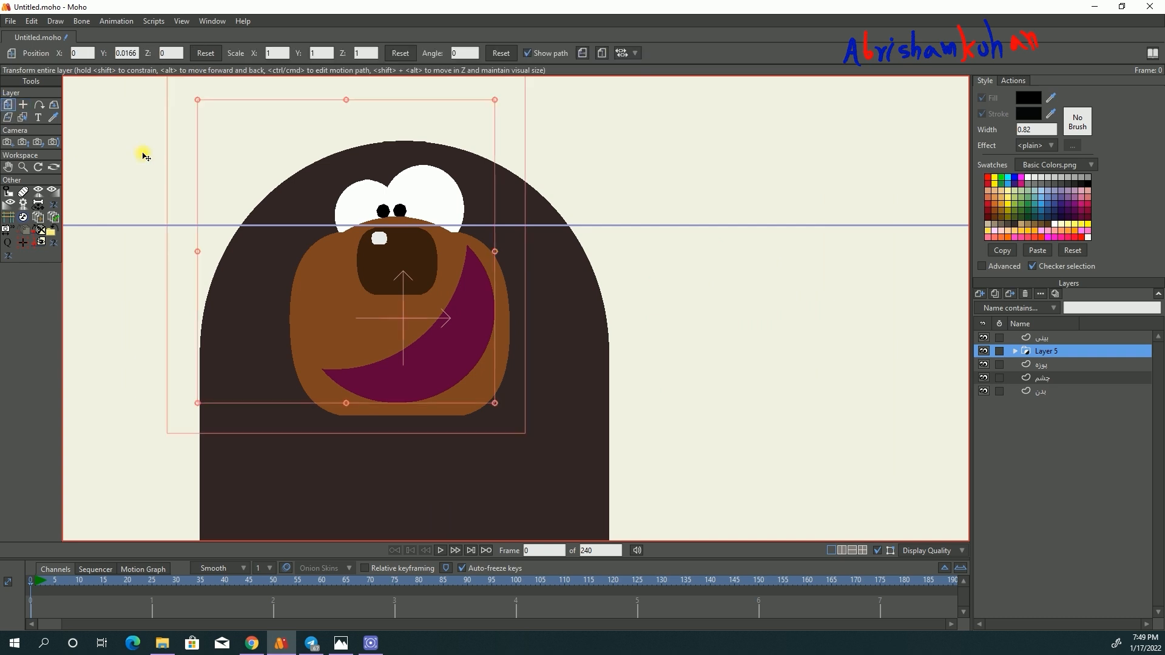
left_click_drag(494, 101, 480, 144)
left_click_drag(450, 280, 456, 288)
scroll(419, 281, "down", 5)
scroll(425, 284, "up", 6)
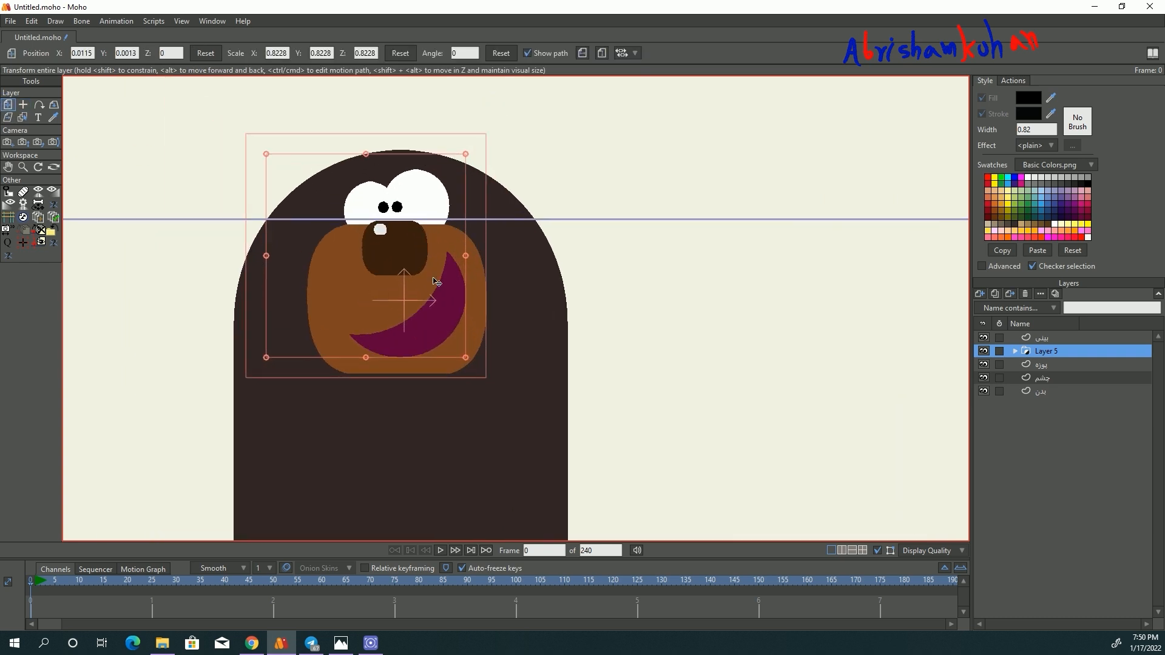
scroll(441, 308, "up", 3)
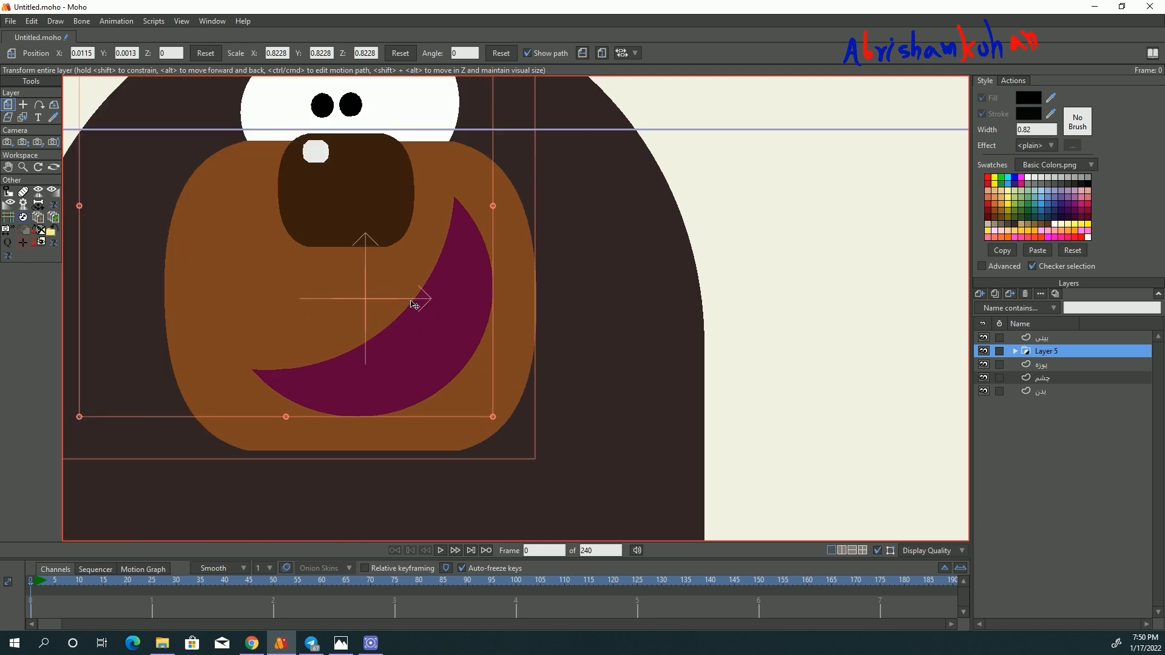
scroll(433, 300, "down", 4)
- Add a vector layer above Layer 4 in the mouth group and draw a circle over the mouth, shifted slightly upward
left_click(1015, 351)
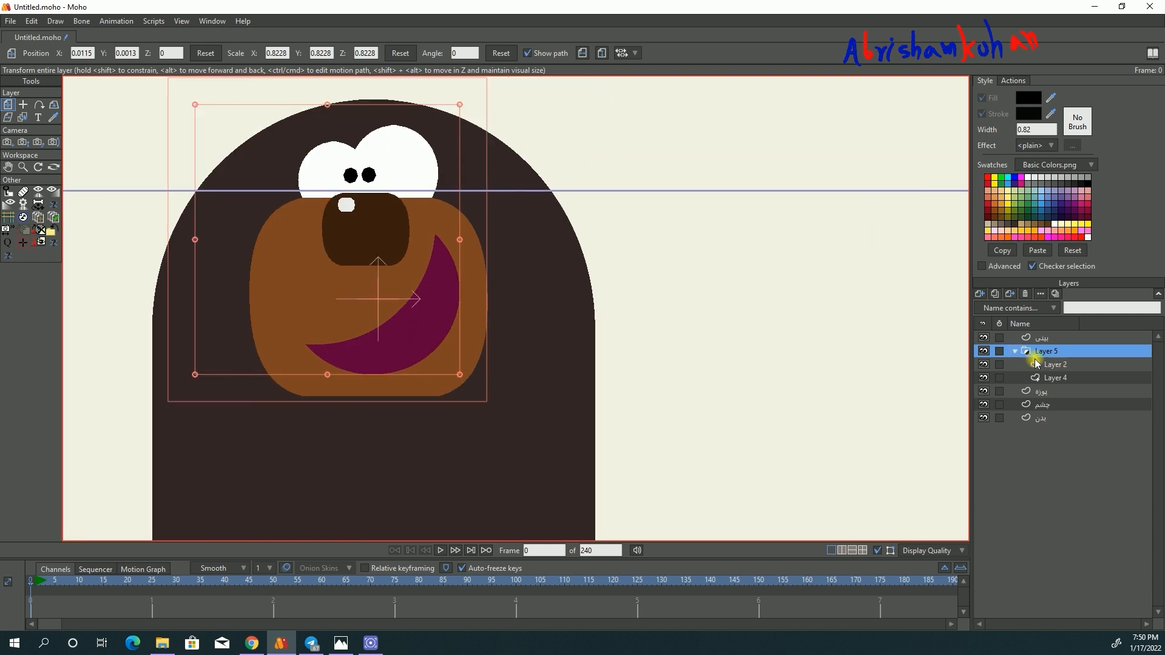
left_click(1040, 364)
left_click(985, 364)
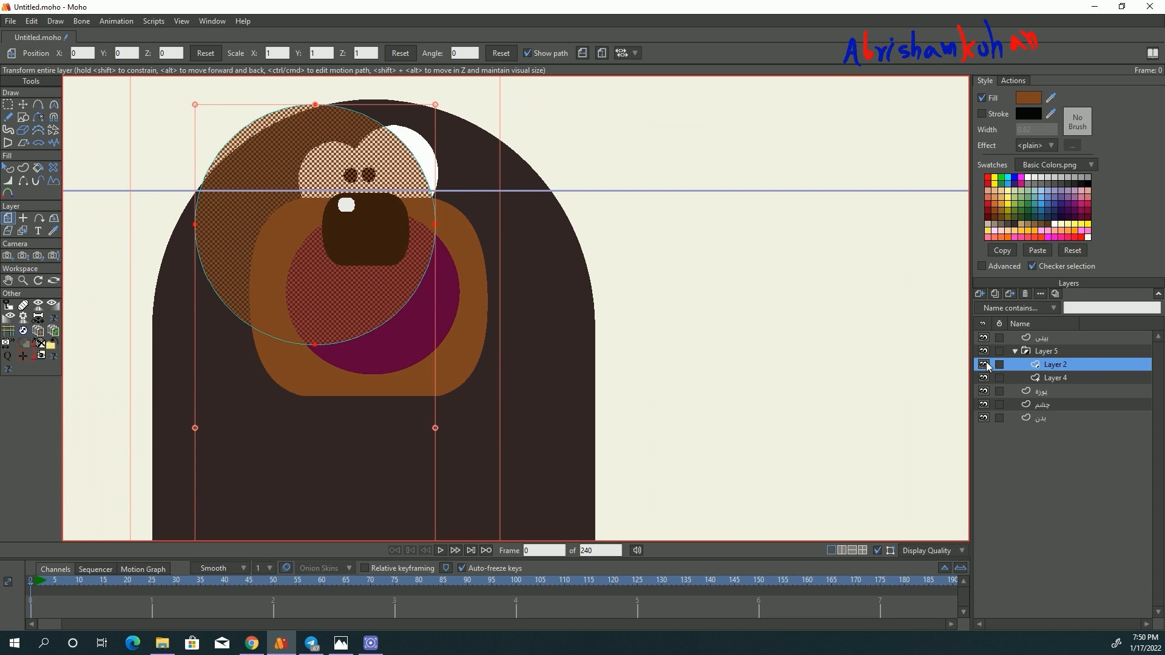
left_click(1046, 379)
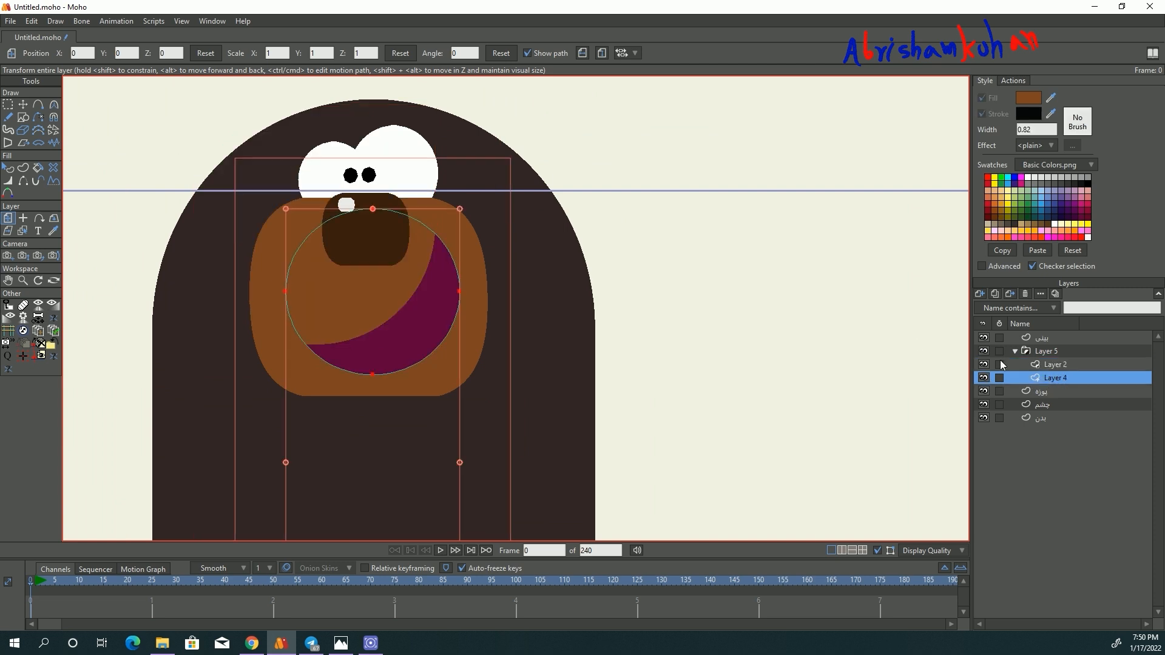
left_click(980, 293)
left_click(1001, 312)
left_click_drag(281, 232, 442, 389)
left_click(23, 105)
left_click_drag(351, 321, 354, 292)
- Give the new mouth circle a white fill and a white stroke with a width of 22
left_click(7, 166)
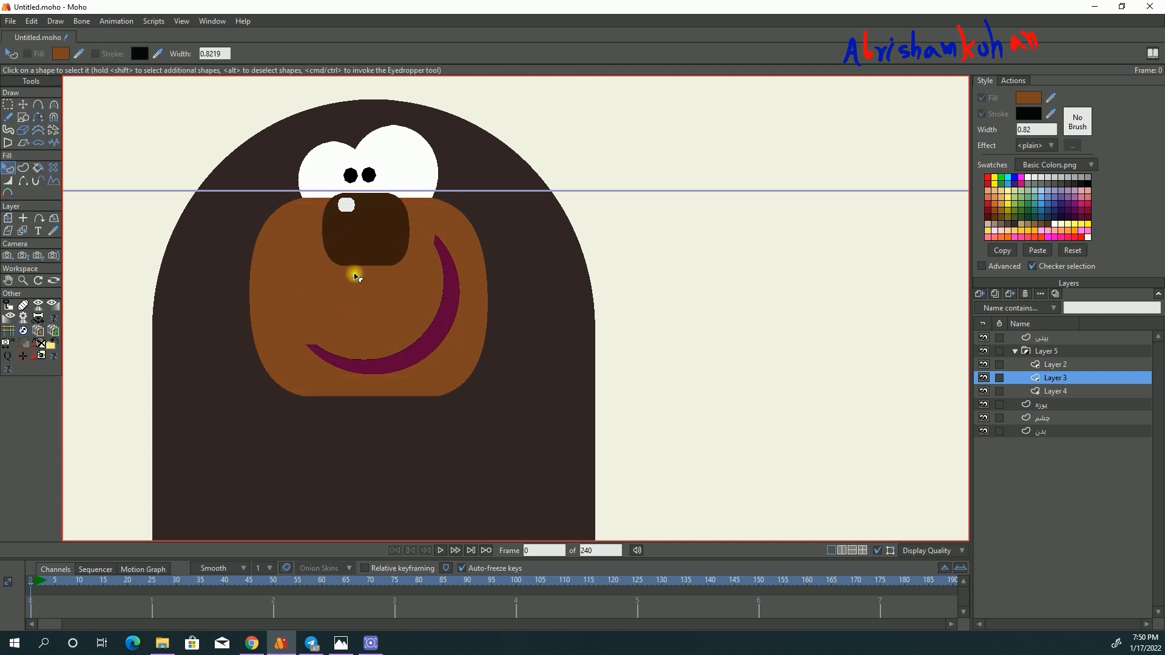
left_click(356, 276)
double_click(1043, 130)
type("22")
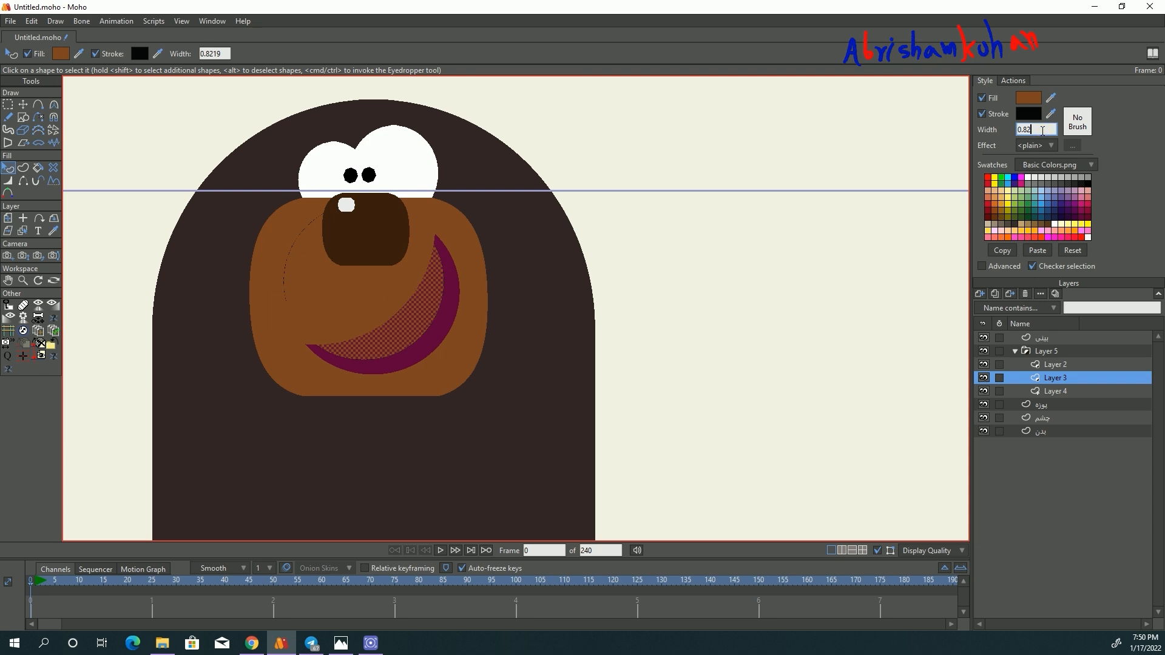
key("Return")
left_click_drag(1051, 114, 1028, 177)
left_click(1028, 178)
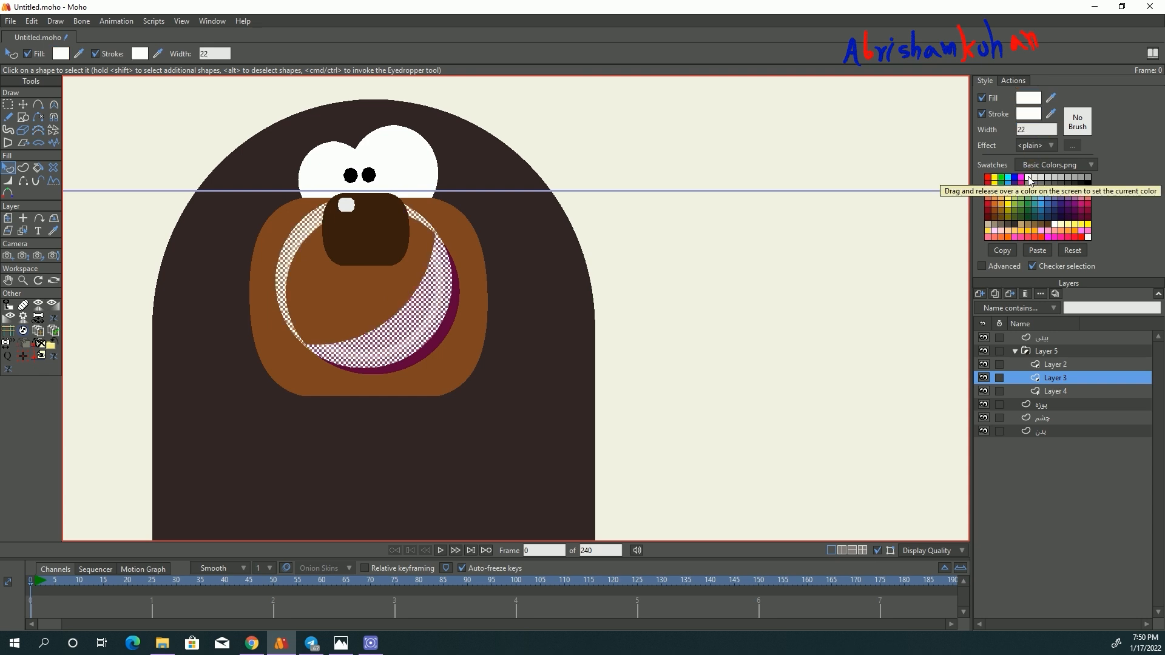
- Shrink the white circle and position it so a thin crescent of teeth shows along the mouth's upper edge
left_click(20, 105)
left_click_drag(447, 207, 406, 252)
left_click_drag(365, 319, 387, 295)
left_click(880, 550)
scroll(417, 298, "down", 3)
scroll(420, 299, "up", 4)
left_click_drag(417, 307, 415, 307)
- Rename the purple mouth circle's layer as کام and the white teeth layer as دندان
left_click(1059, 392)
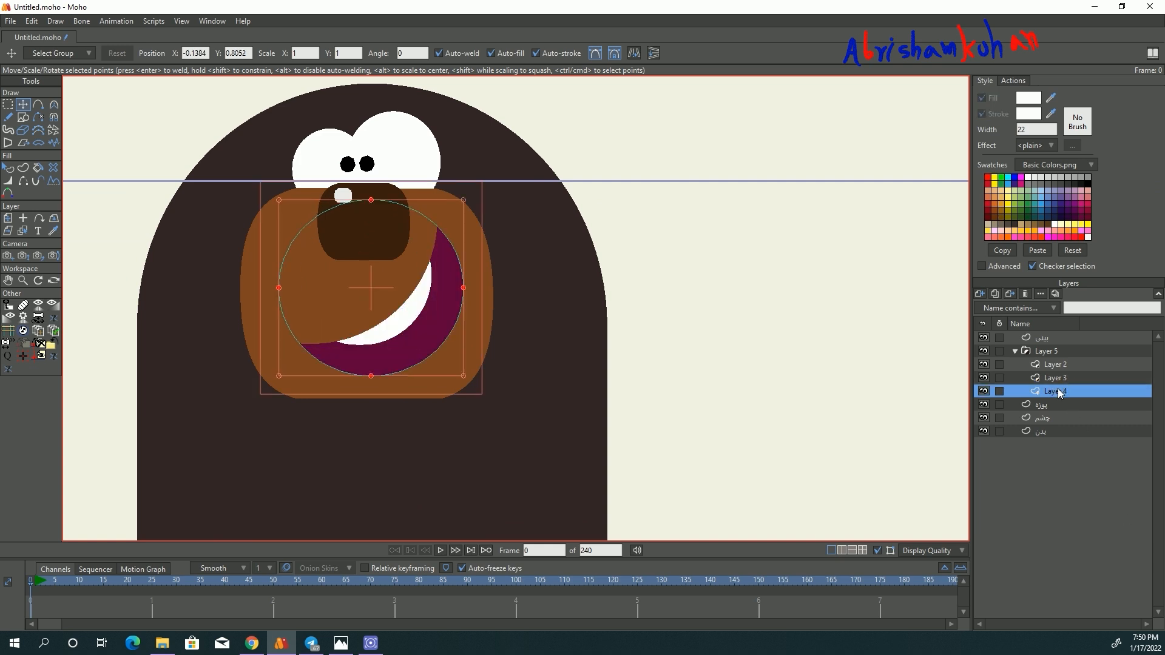
double_click(1060, 391)
type("کام")
left_click(1061, 377)
double_click(1057, 377)
type("دندان")
- Rename the brown mask circle's layer as صورت and the whole mouth group as دهان
left_click(1054, 367)
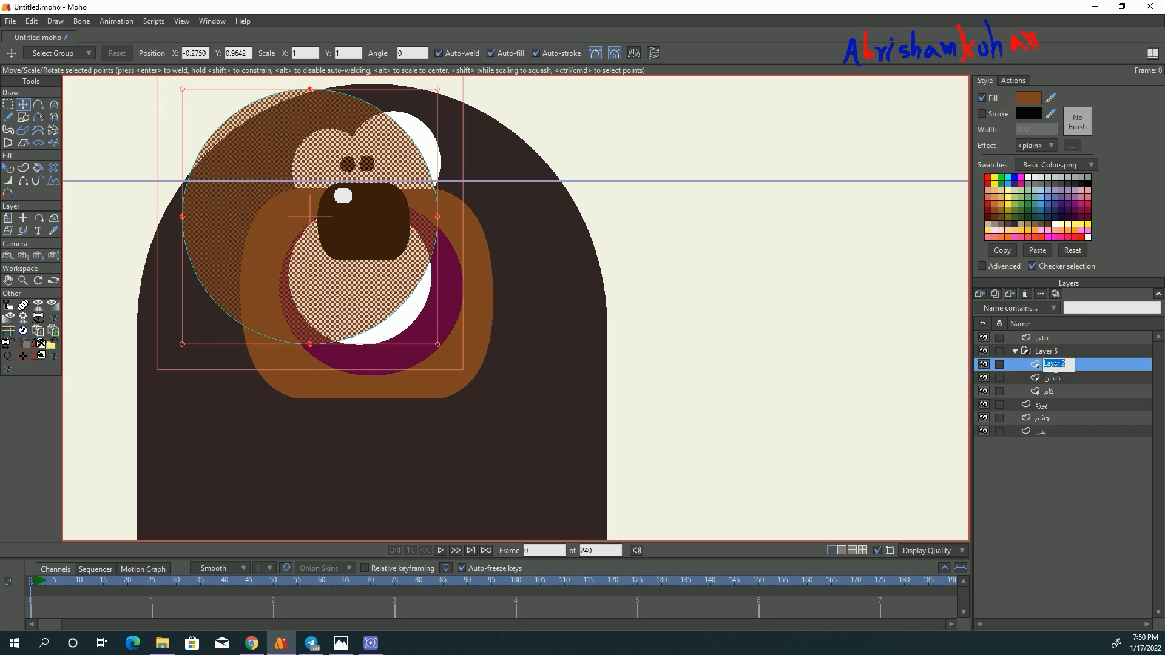
type("صورت")
left_click(1053, 353)
double_click(1051, 352)
type("ده")
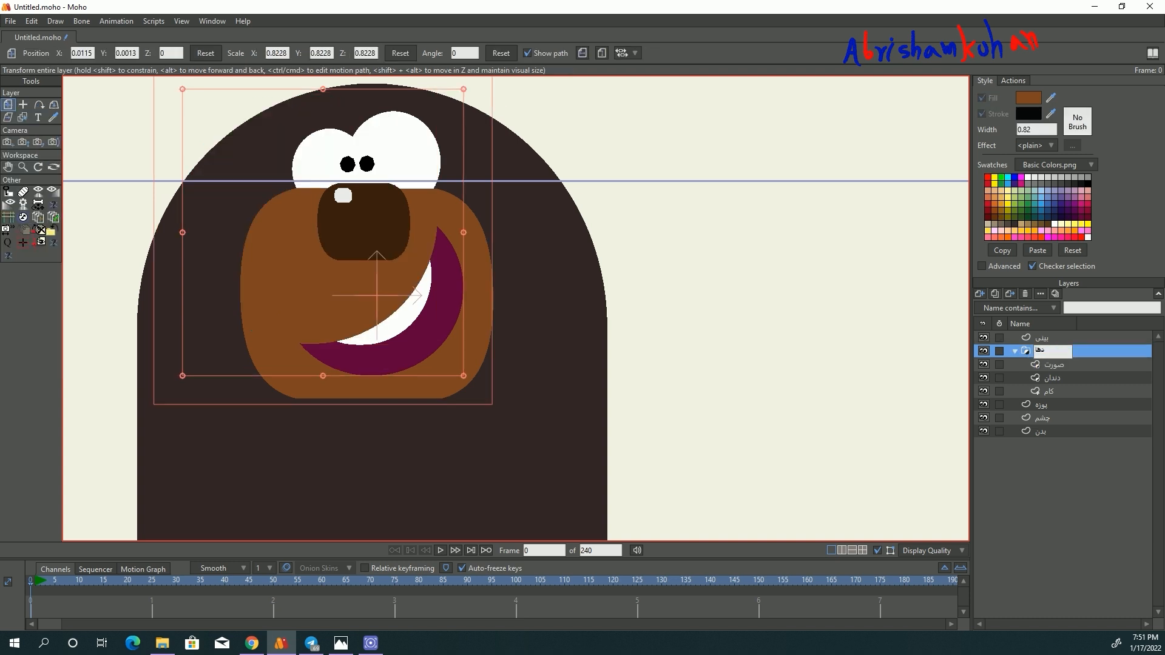
type("ان")
- Add a vector layer directly above the کام layer in the mouth group and name it زبان
left_click(1064, 366)
left_click(1051, 395)
left_click(981, 295)
left_click(995, 306)
double_click(1054, 393)
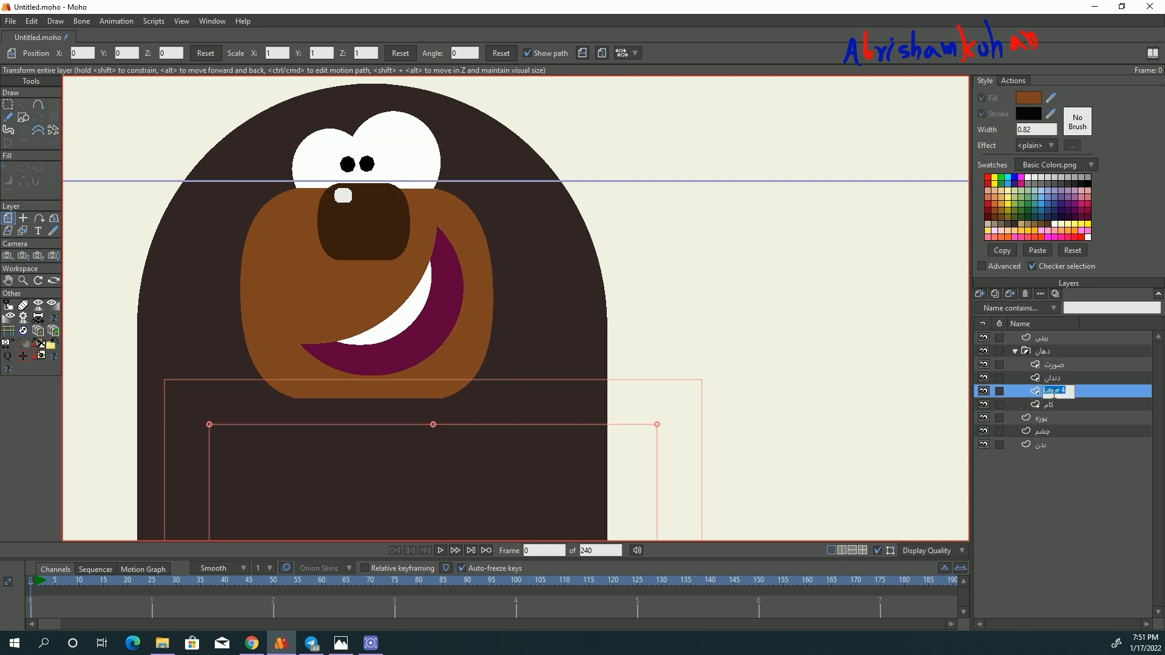
type("زبان")
- Draw a small circle for the tongue and place it over the mouth's lower-right edge
left_click(938, 410)
left_click(23, 118)
left_click_drag(400, 276, 491, 369)
key("t")
left_click_drag(425, 346, 439, 349)
- Color the tongue circle's fill and stroke red with a stroke width of 17
left_click(9, 168)
left_click(488, 339)
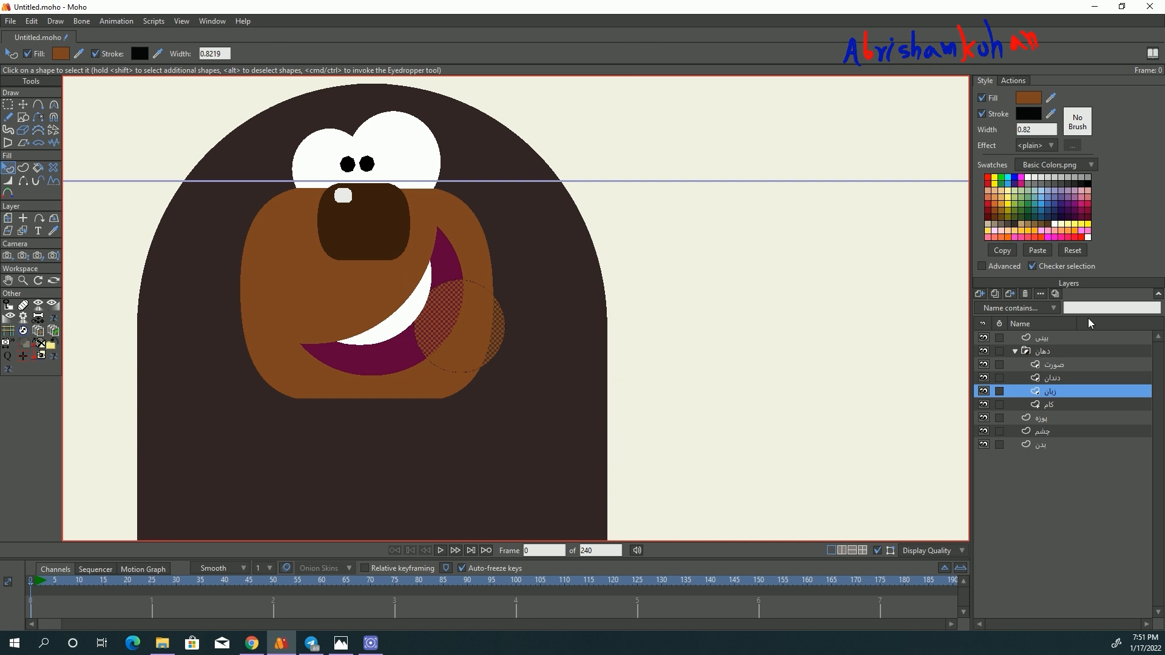
left_click(988, 178)
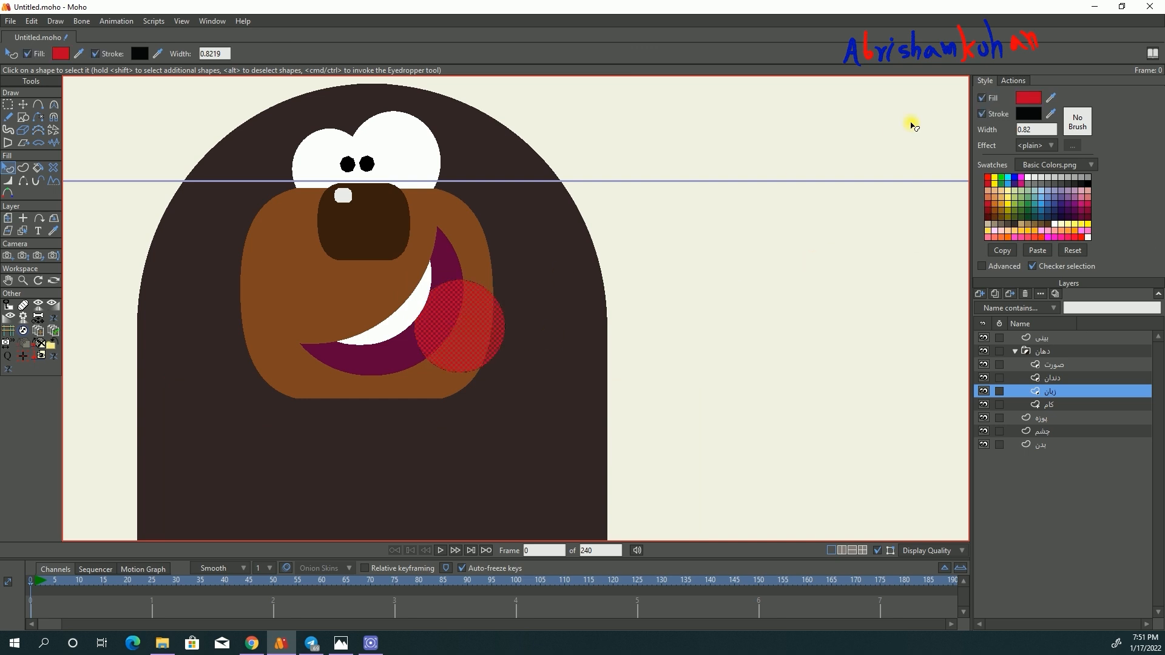
scroll(1034, 133, "up", 16)
left_click_drag(1049, 114, 1026, 101)
left_click(802, 264)
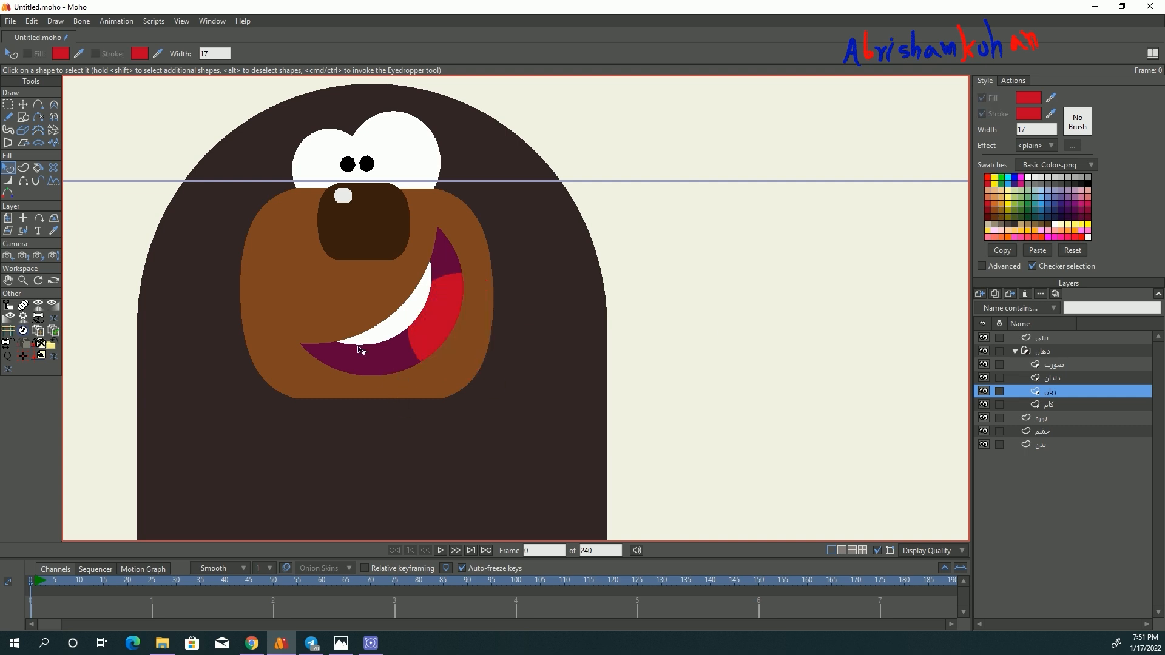
- Shift the red tongue circle slightly down and to the right within the mouth
left_click(23, 105)
left_click_drag(441, 313, 447, 325)
scroll(434, 308, "down", 6)
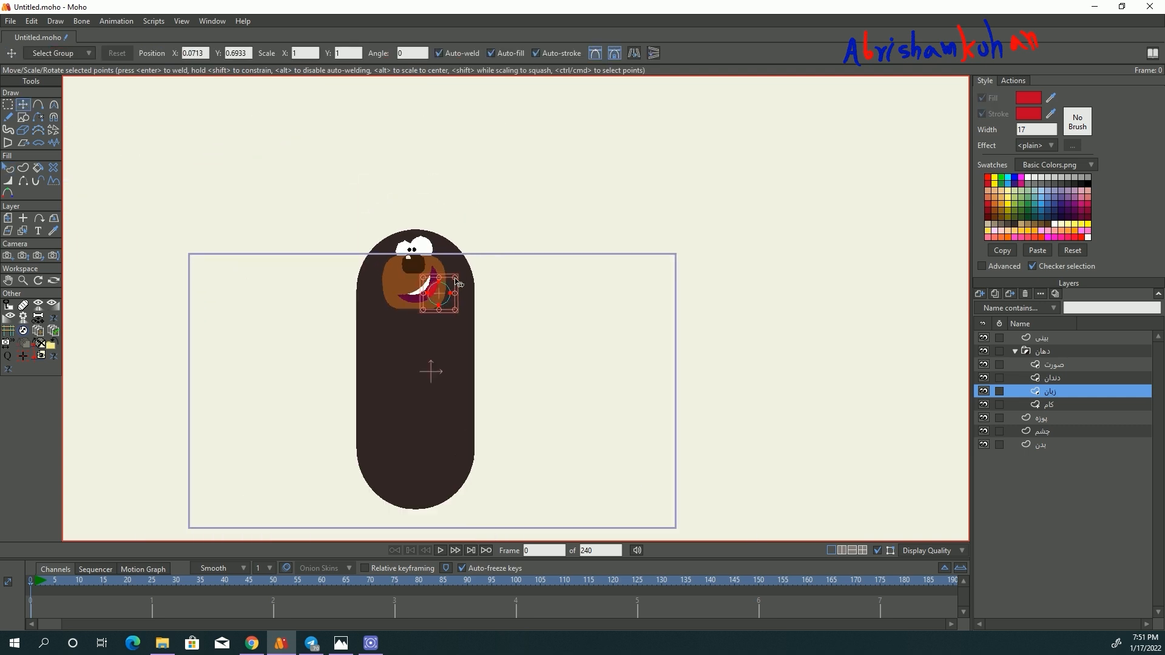
scroll(458, 283, "up", 5)
scroll(388, 285, "down", 2)
scroll(364, 276, "up", 1)
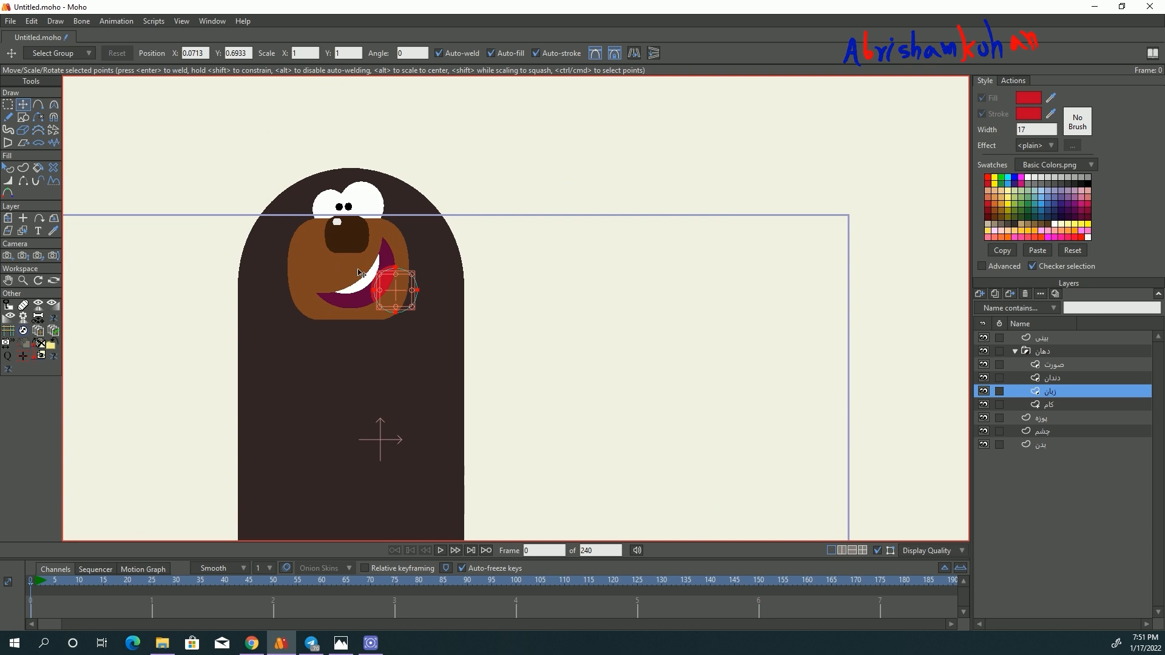
scroll(417, 244, "down", 1)
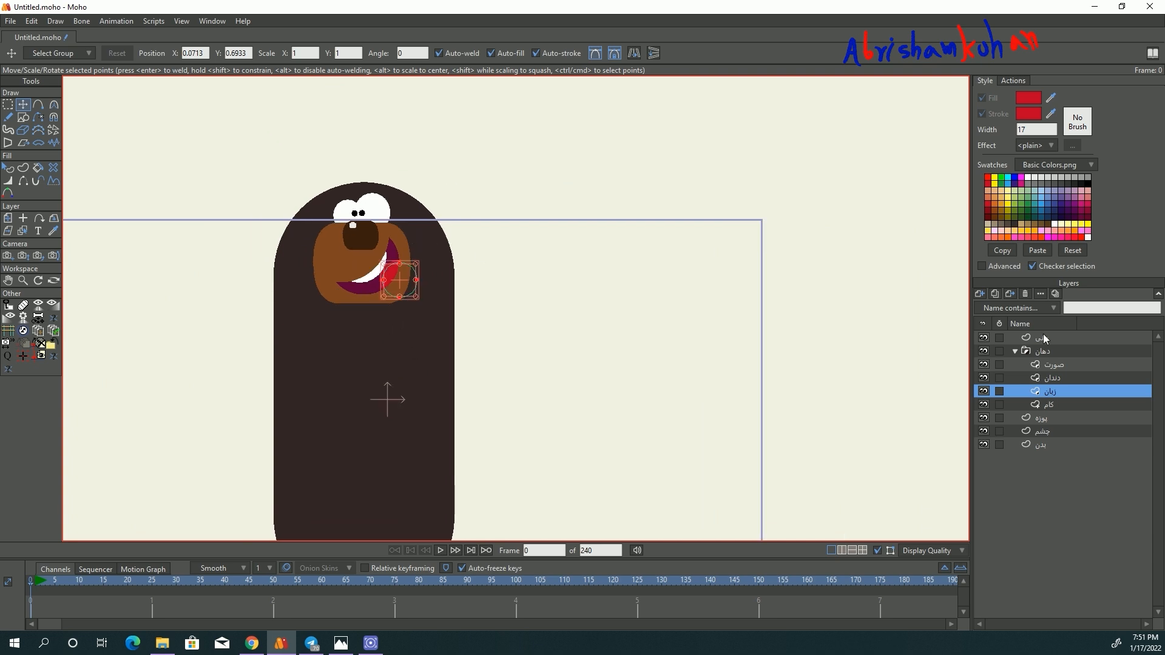
- Collapse the mouth group, add a vector layer beneath the body layer and name it گوش
left_click(1015, 350)
left_click(1041, 391)
left_click(985, 298)
left_click(1051, 440)
left_click_drag(1043, 405, 1045, 391)
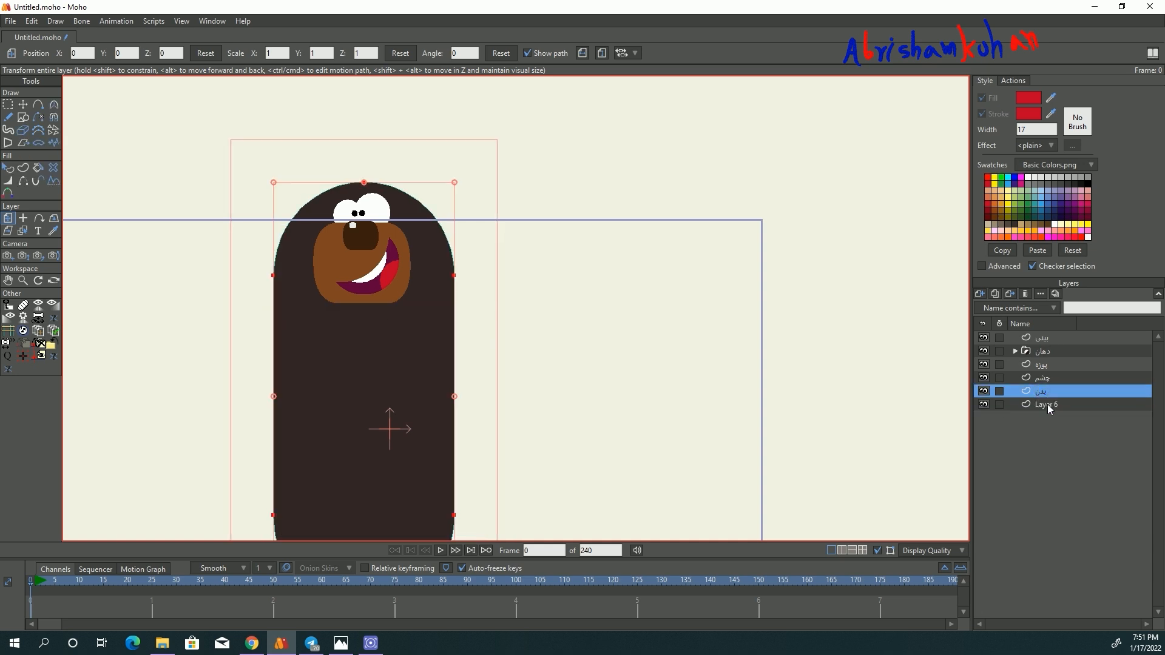
left_click(1050, 405)
type("گ")
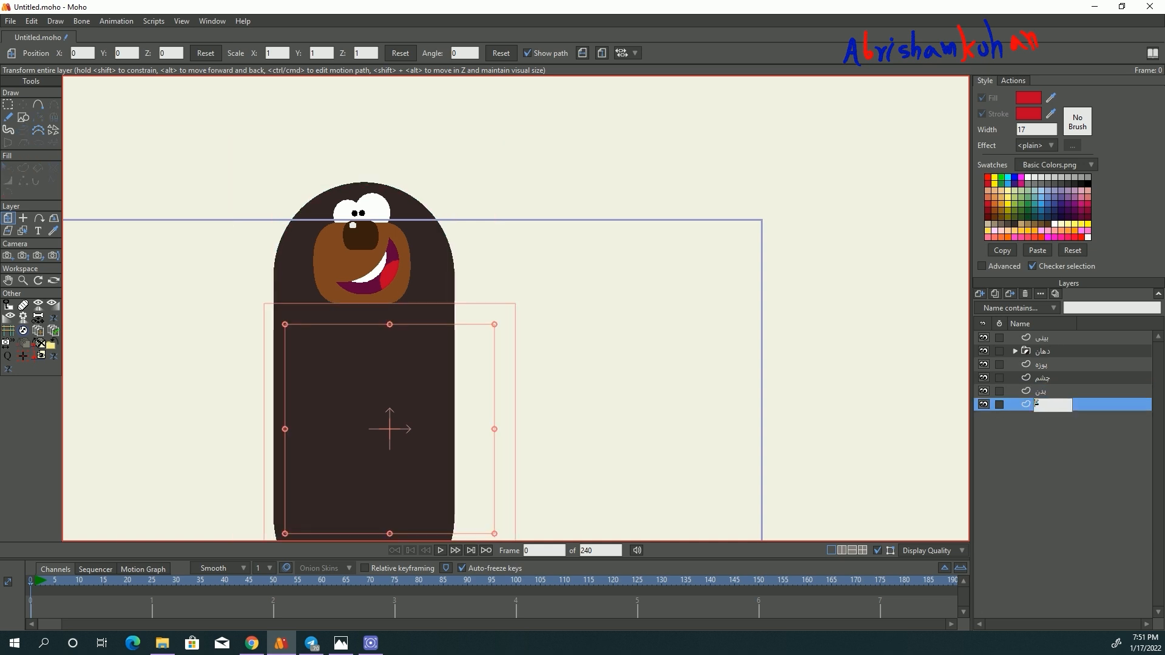
type("وش")
key("Return")
- Draw a circular ear behind the upper-right side of the head
left_click(23, 117)
left_click_drag(401, 190, 470, 254)
left_click(21, 104)
scroll(422, 223, "up", 6)
- Apply the dark body color to the ear circle's fill and stroke
left_click(7, 168)
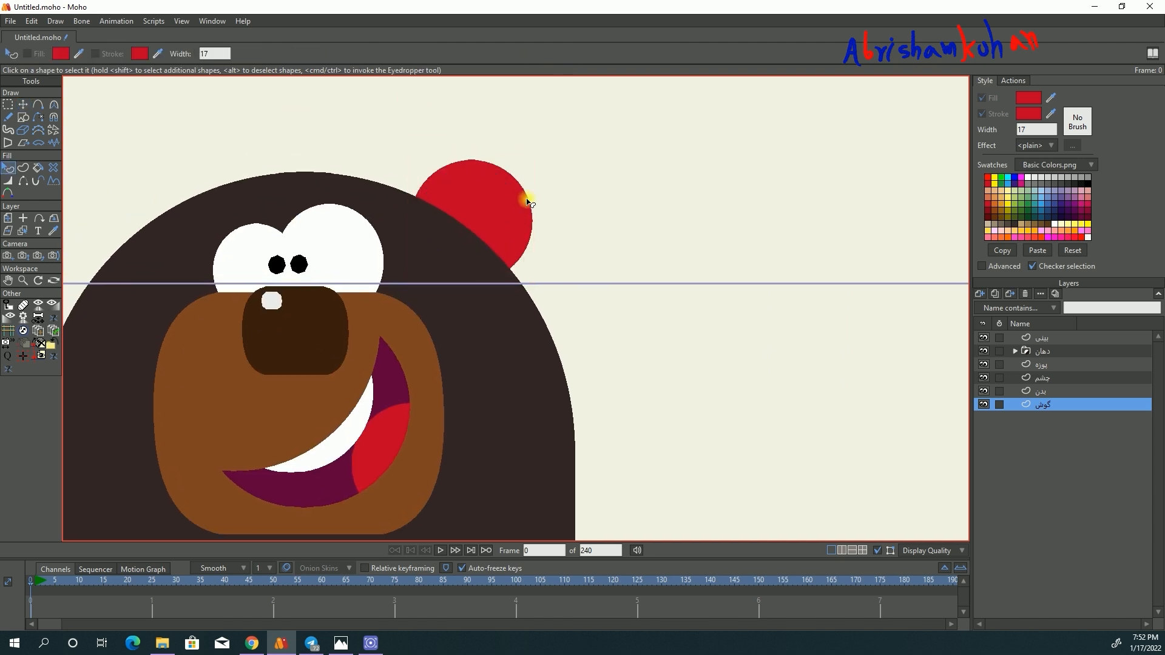
left_click(523, 199)
left_click_drag(1052, 98, 495, 328)
left_click(573, 332)
key("ctrl+a")
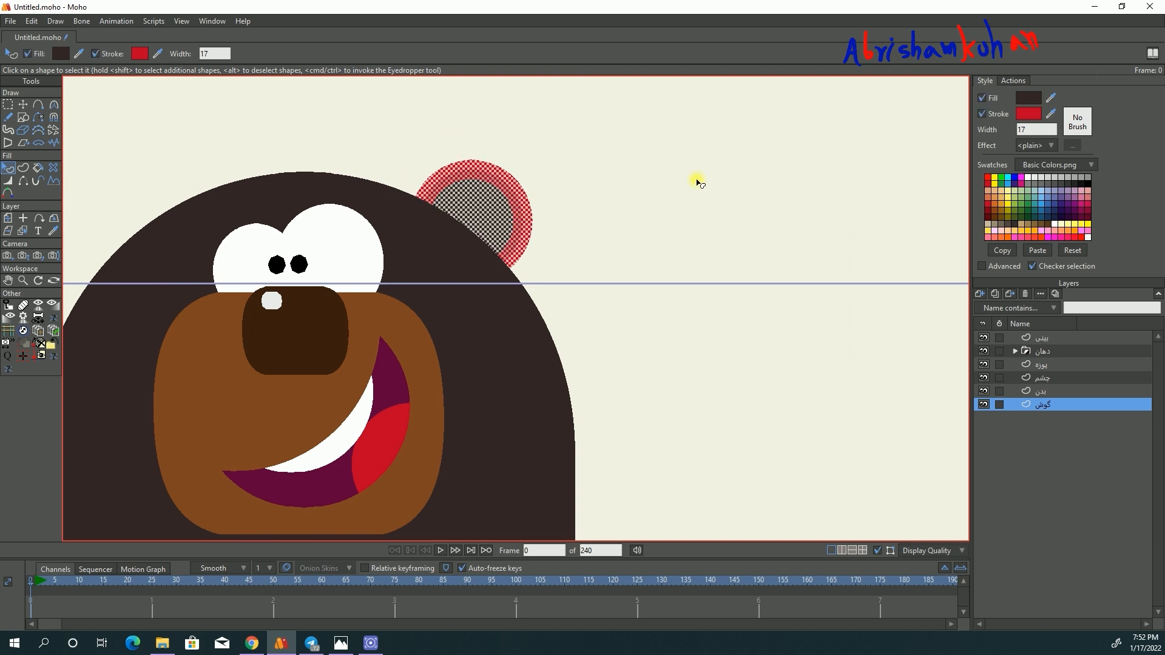
left_click_drag(1053, 115, 1032, 101)
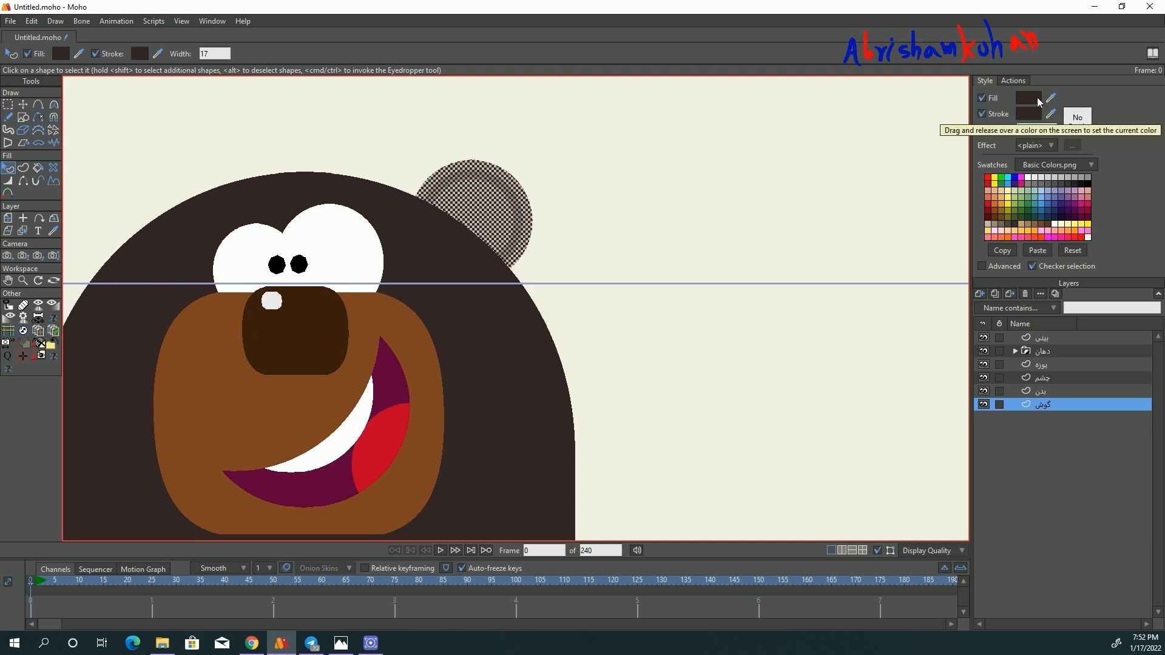
- Change the ear's fill to the brown sampled from the muzzle, keeping the dark stroke
left_click(1026, 110)
left_click_drag(763, 373, 311, 407)
left_click(962, 380)
left_click(23, 105)
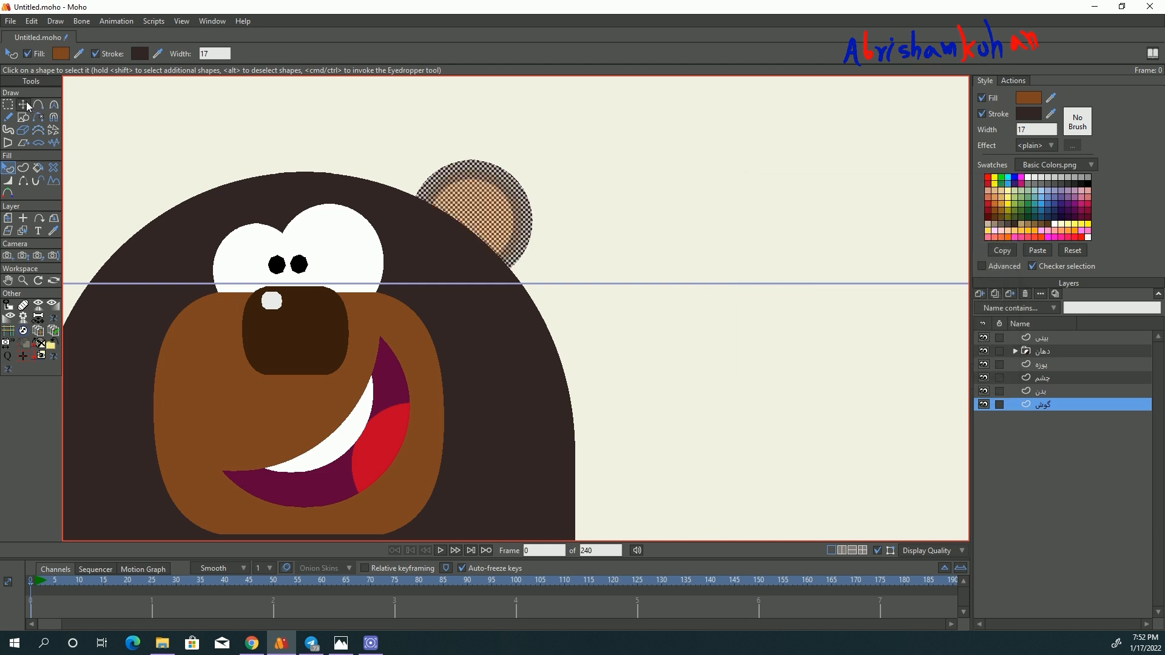
scroll(461, 281, "down", 2)
- Duplicate the ear layer and move the copy to the opposite side of the head
left_click(1003, 293)
left_click(1025, 405)
left_click(8, 218)
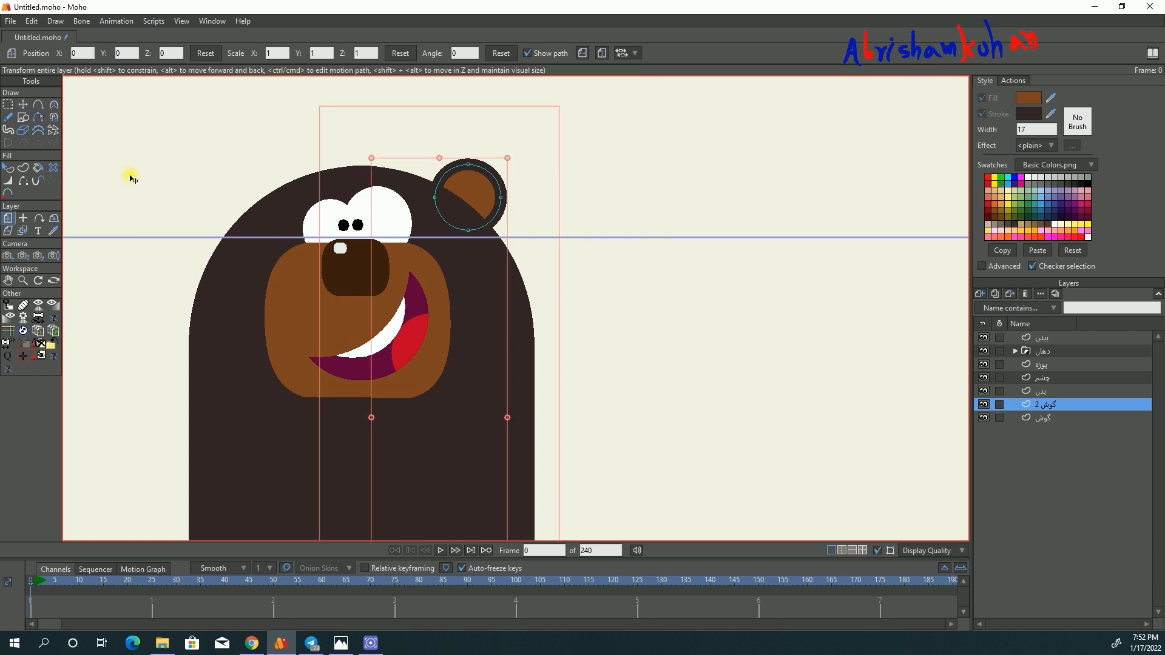
left_click_drag(491, 213, 269, 211)
scroll(369, 183, "down", 6)
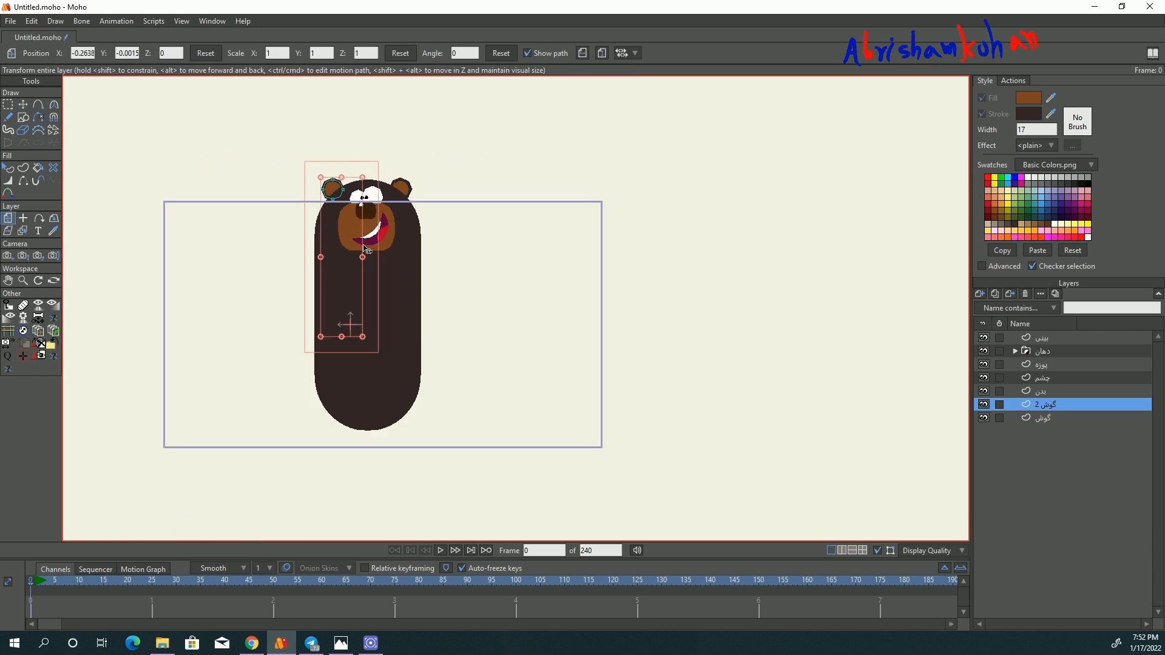
scroll(355, 215, "up", 2)
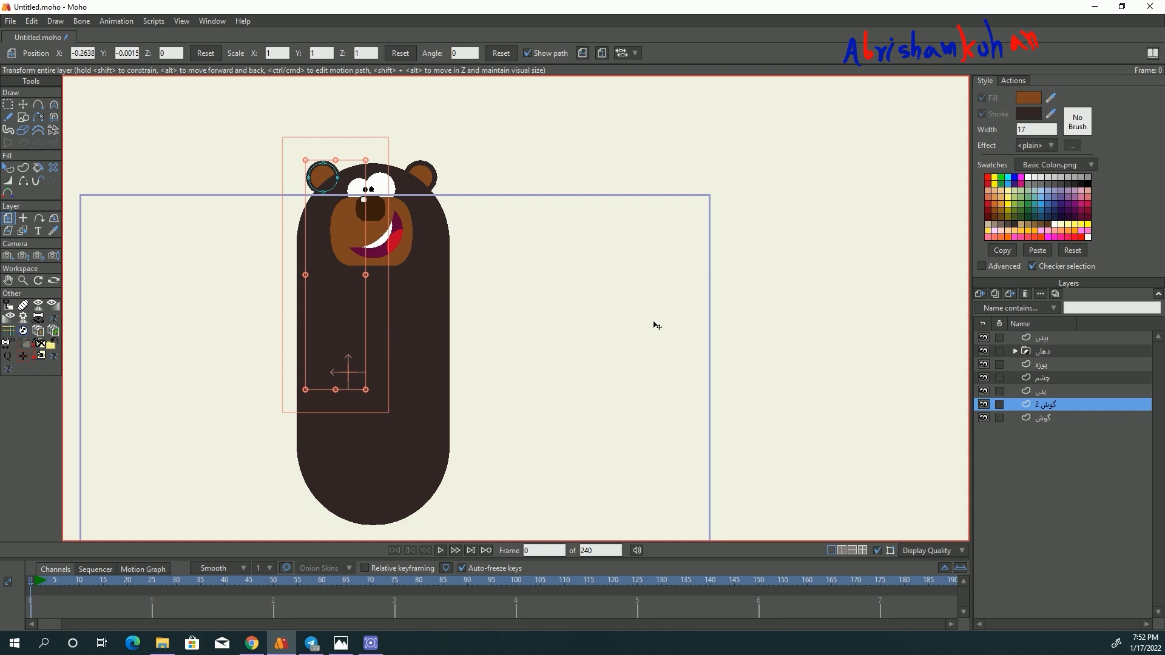
left_click(1048, 338)
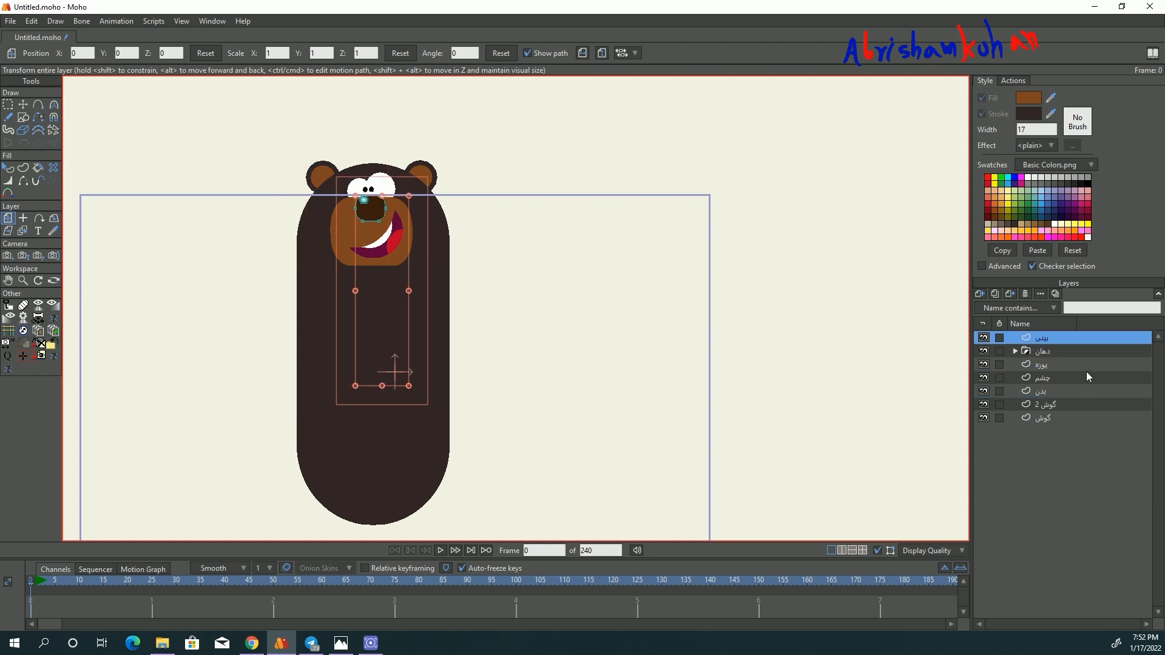
scroll(396, 300, "down", 1)
scroll(420, 335, "up", 1)
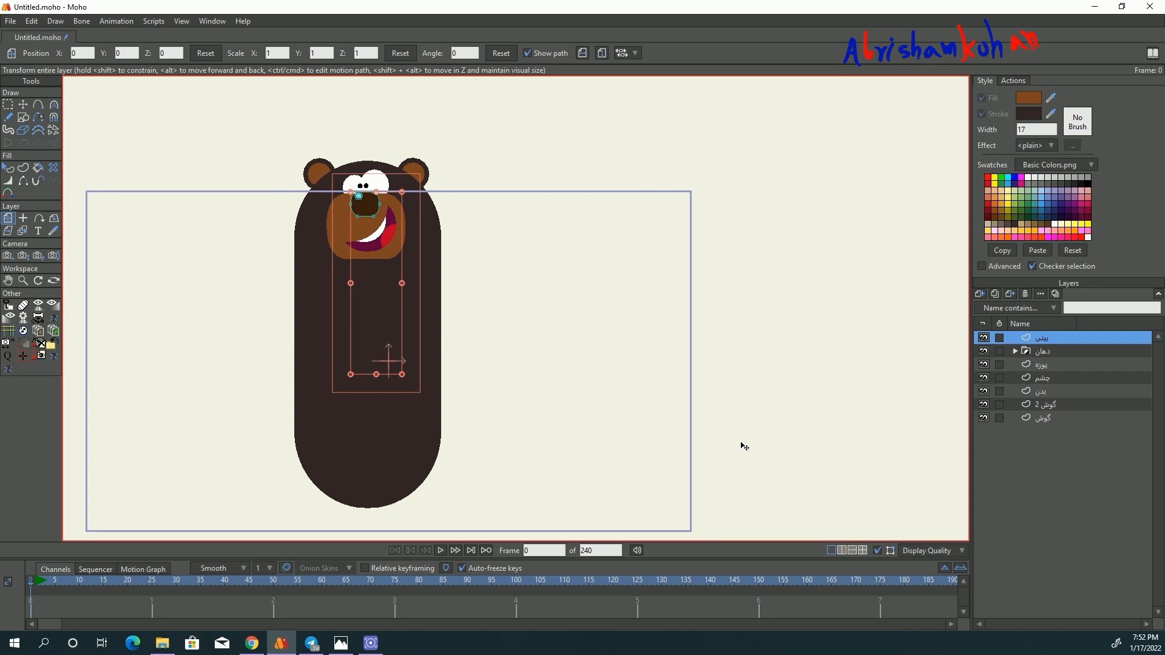
left_click(391, 377, "ctrl+alt")
key("t")
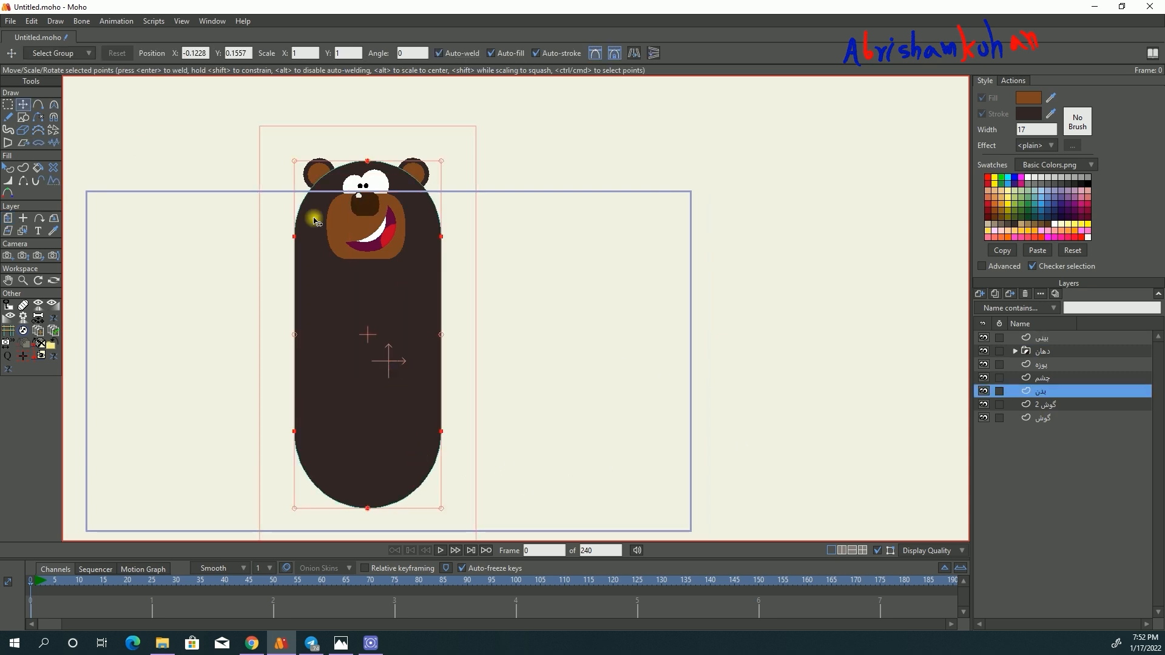
left_click(30, 21)
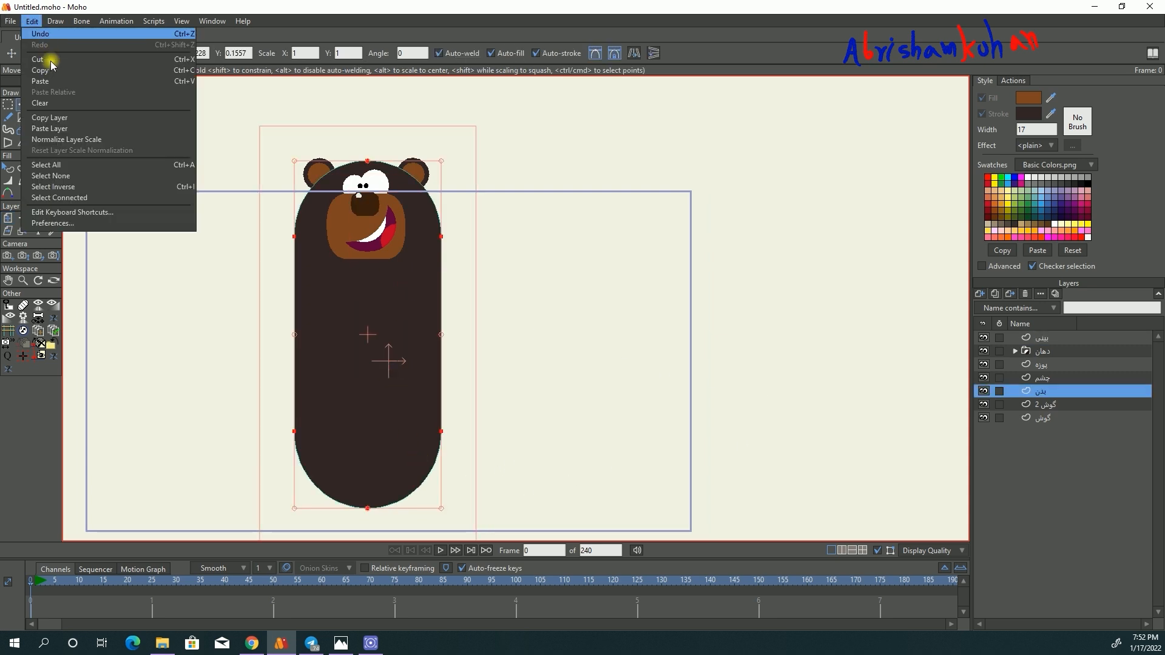
left_click(55, 118)
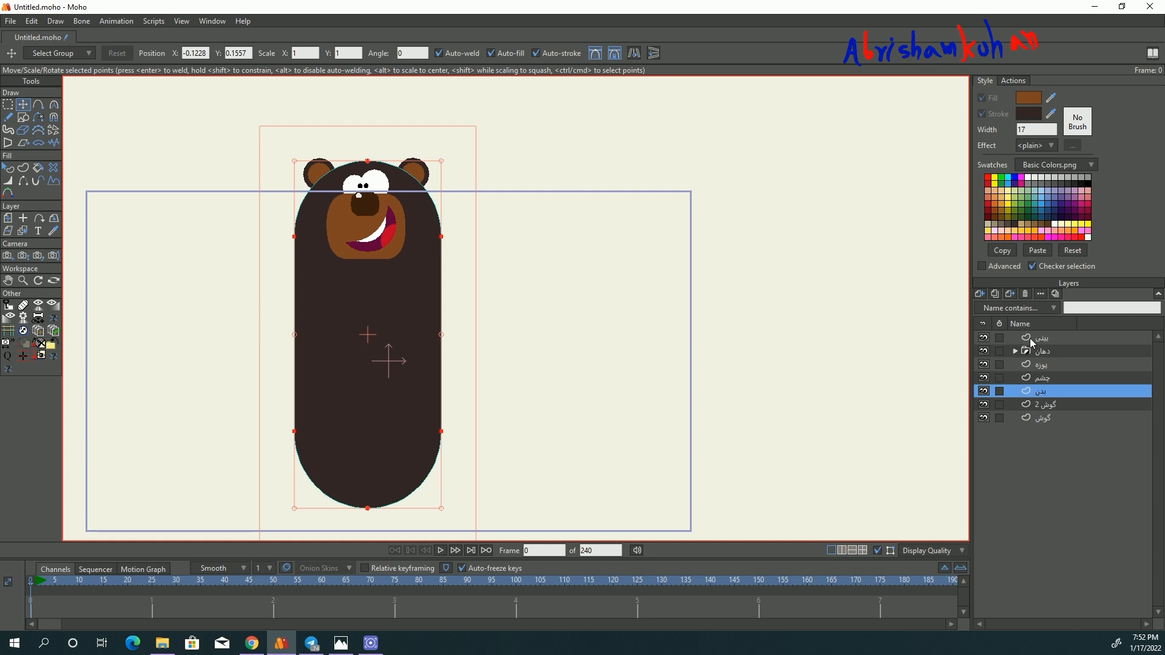
left_click(980, 293)
left_click(1041, 332)
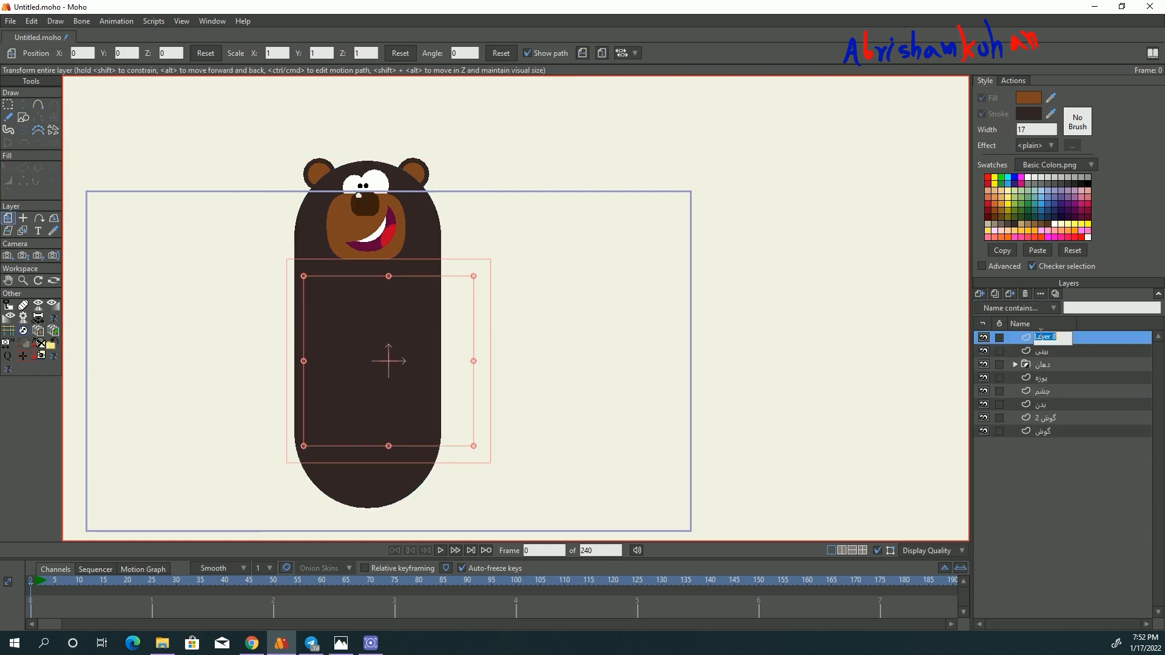
type("دست")
key("Return")
left_click(30, 21)
left_click(42, 79)
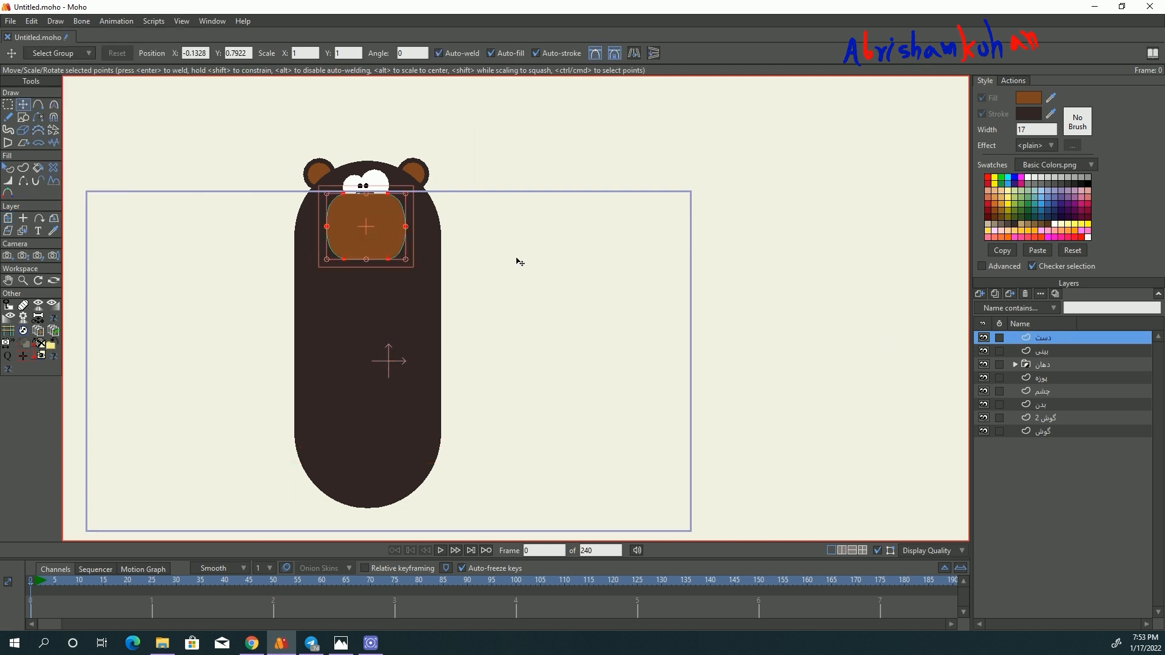
left_click(1024, 295)
- Copy the body layer and add a new vector layer named دست above the nose layer
left_click(1068, 391)
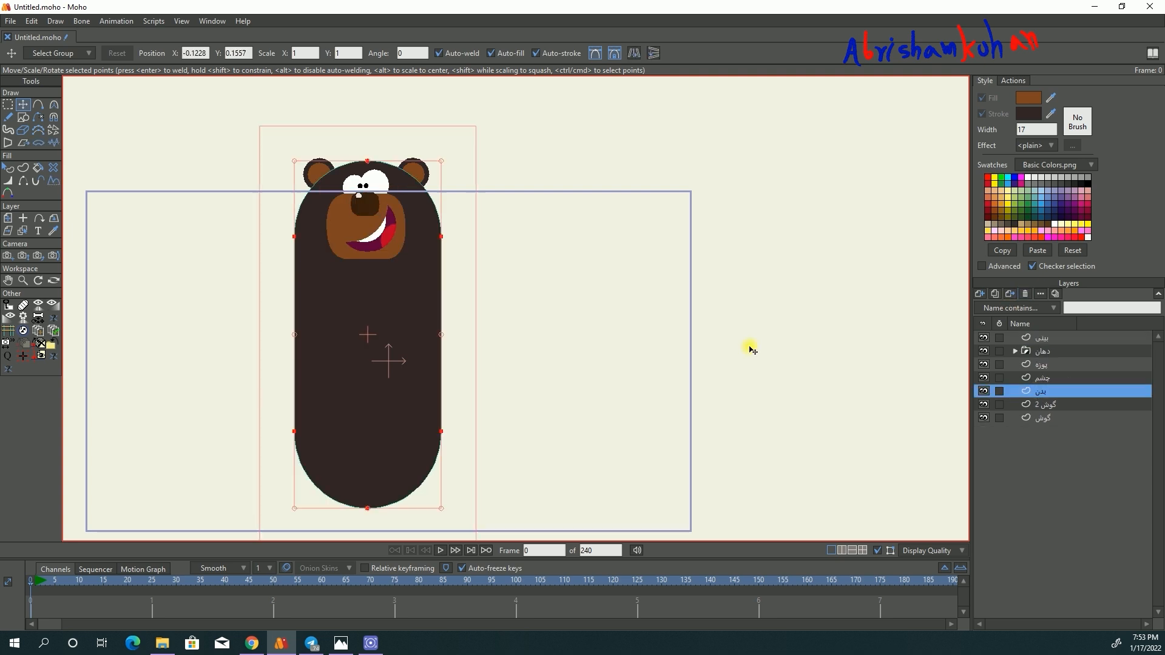
left_click(30, 21)
left_click(1044, 340)
left_click(981, 295)
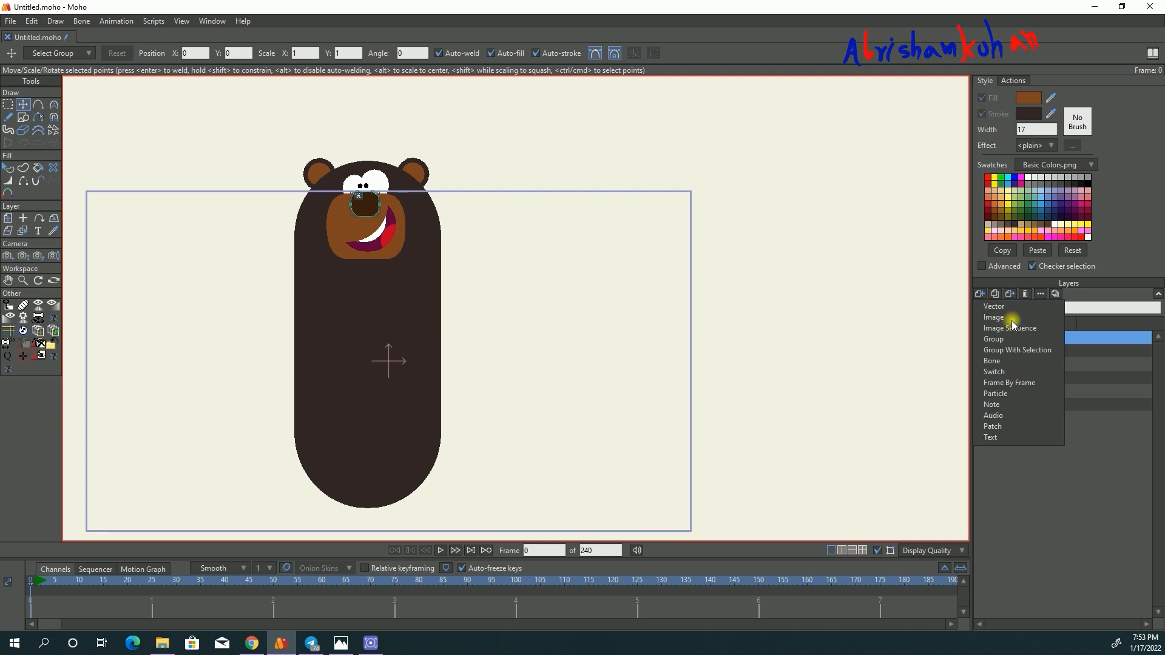
left_click(1011, 321)
key("BackSpace")
type("دست")
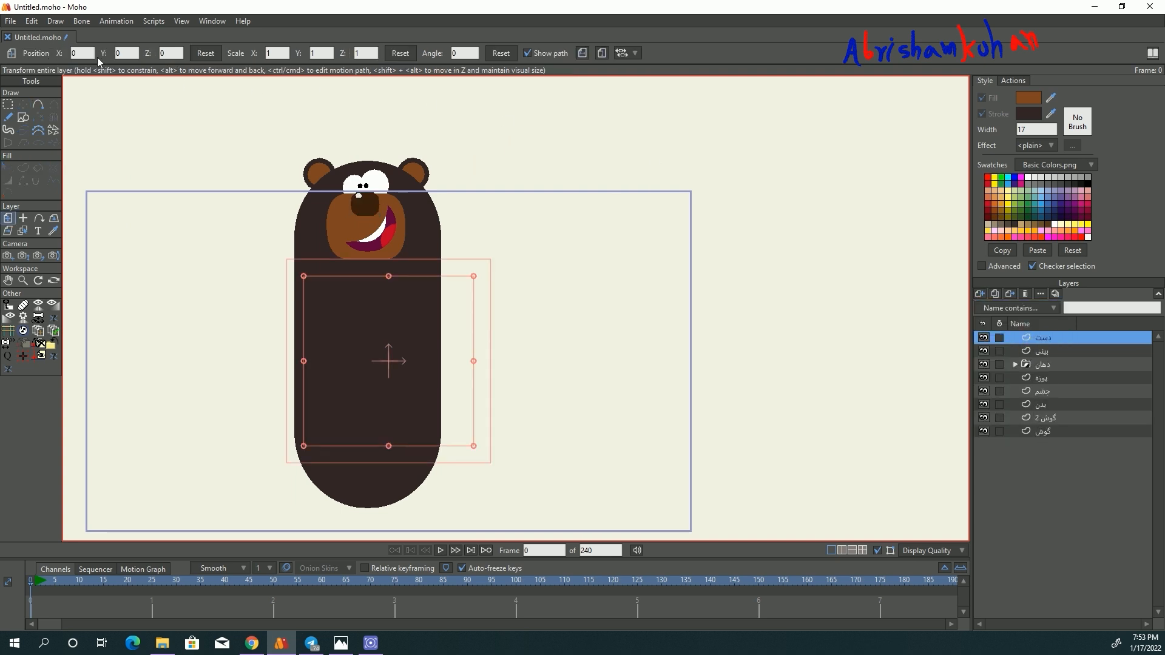
- Paste the copied body layer, scale it to about 0.48 and place it over the body's right edge as an arm
left_click(31, 21)
left_click_drag(435, 298, 530, 277)
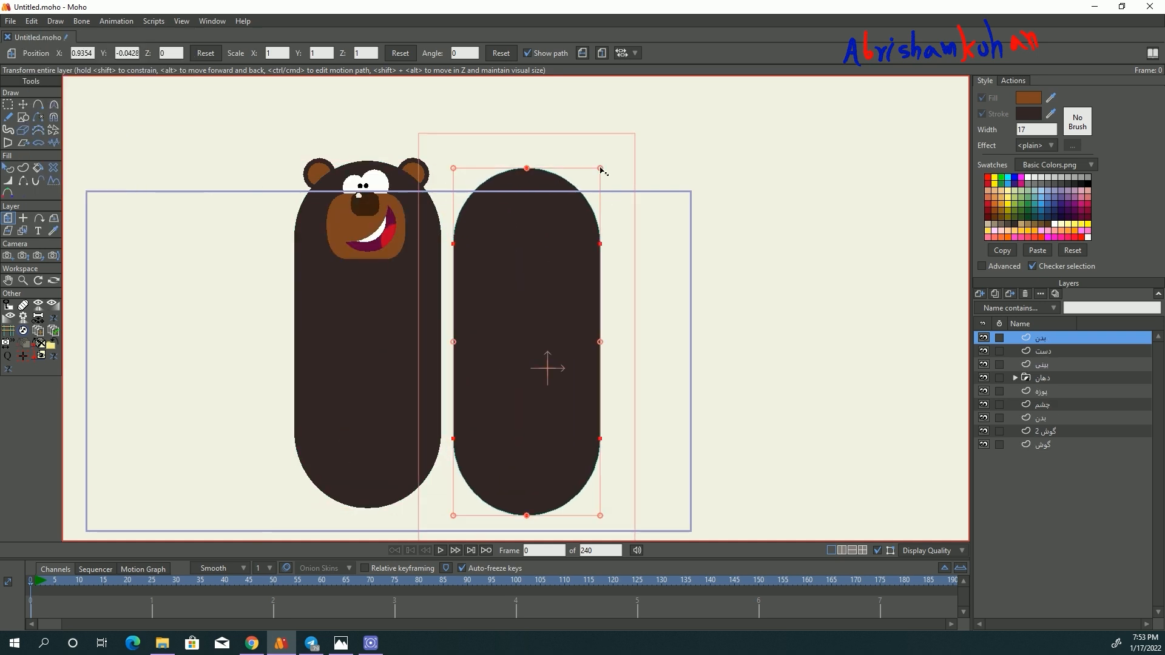
left_click_drag(602, 170, 548, 216)
left_click_drag(484, 338, 442, 342)
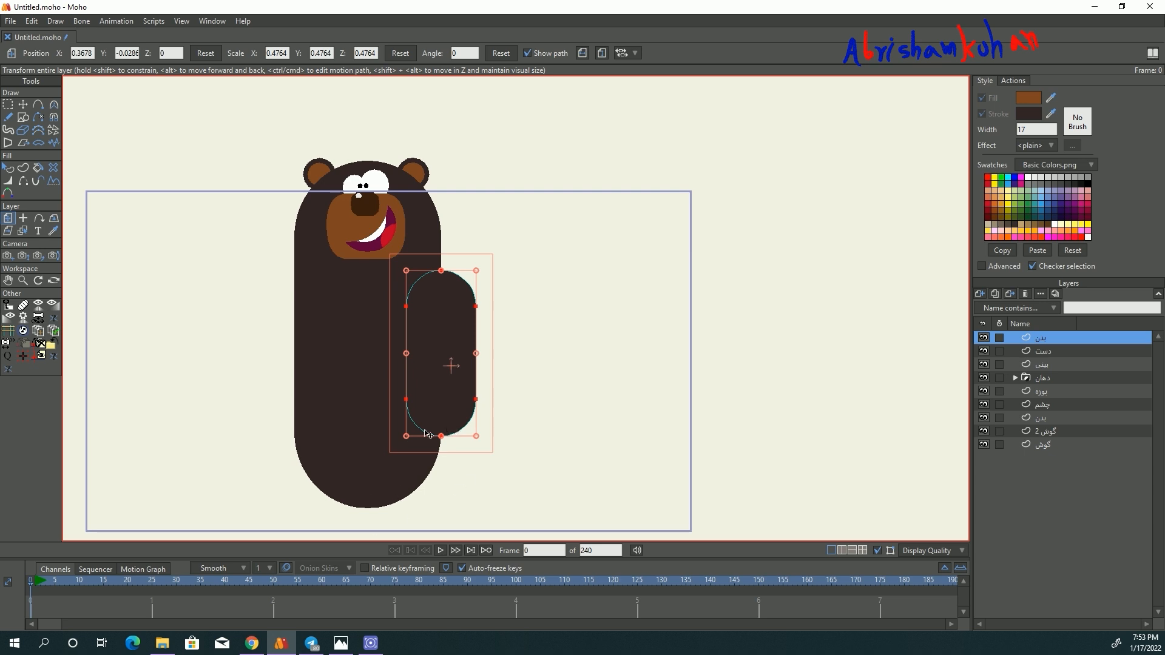
- Lengthen the arm shape by moving its lower points downward
left_click_drag(441, 437, 442, 454)
key("ctrl+z")
left_click(10, 105)
left_click(526, 488)
left_click(24, 107)
left_click_drag(359, 391, 291, 247)
scroll(291, 247, "up", 3)
left_click_drag(431, 298, 430, 364)
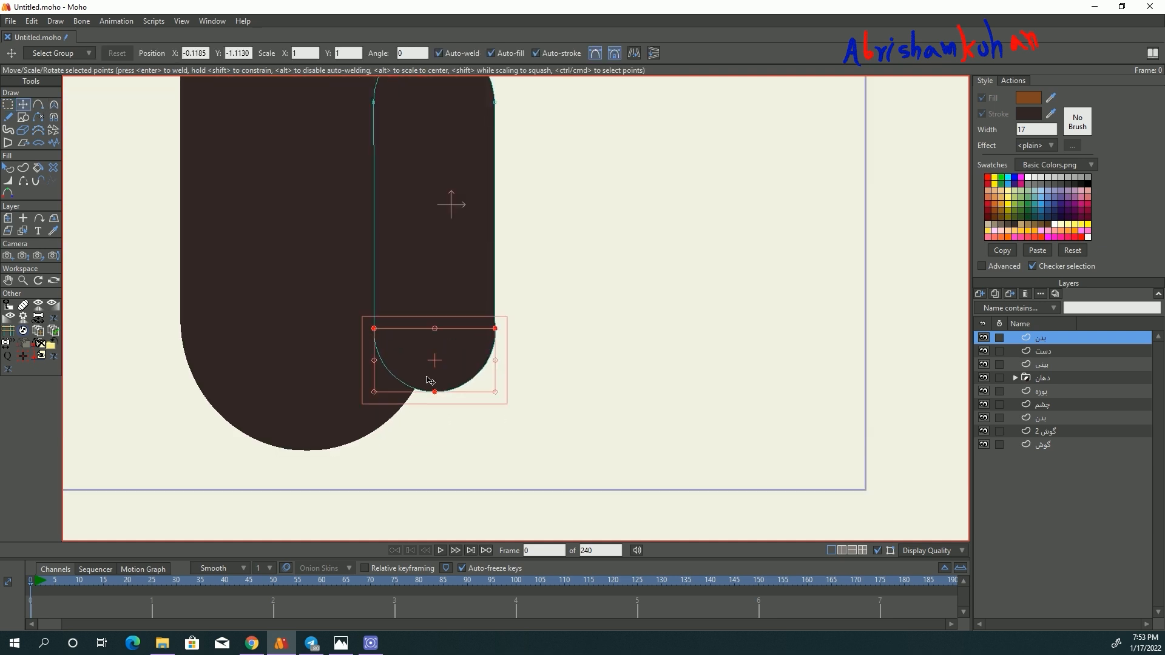
scroll(459, 406, "down", 2)
scroll(481, 374, "down", 1)
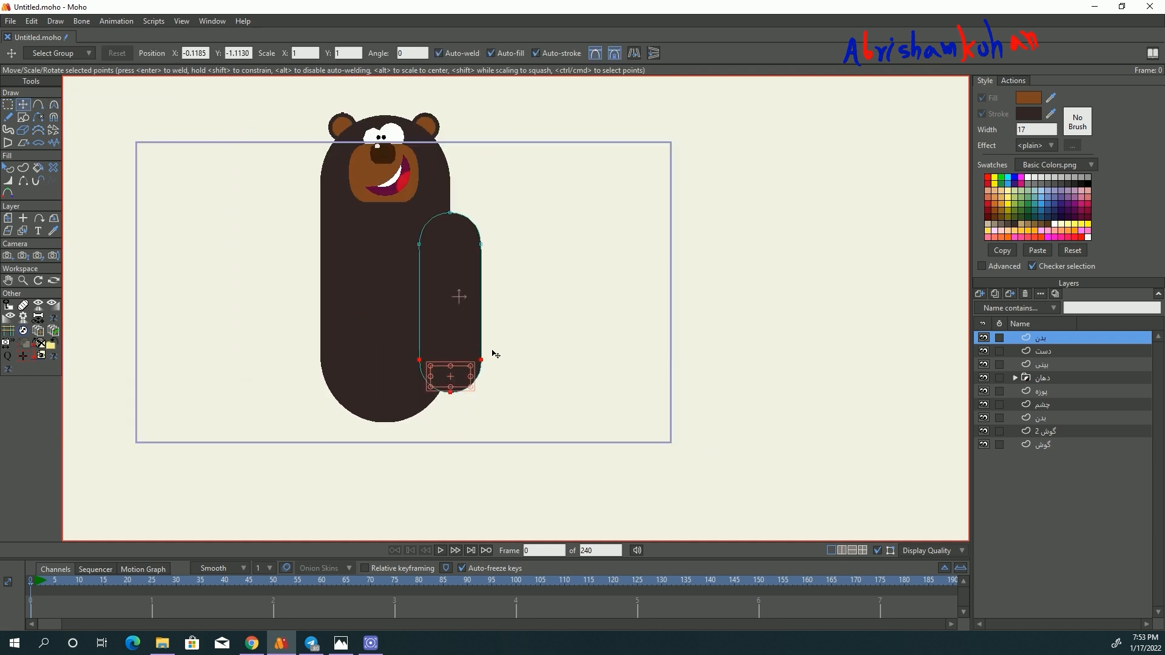
- Duplicate the arm shape within its layer and shrink the copy into a finger at the arm's lower end
scroll(494, 350, "up", 2)
left_click(436, 282)
key("ctrl+c")
key("ctrl+v")
left_click_drag(439, 228, 550, 278)
left_click_drag(586, 207, 377, 394)
- Duplicate the finger twice and arrange the three fingers side by side along the arm's lower end
scroll(444, 415, "up", 5)
key("ctrl+c")
key("ctrl+v")
key("ctrl+v")
left_click_drag(496, 405, 494, 403)
left_click(367, 427)
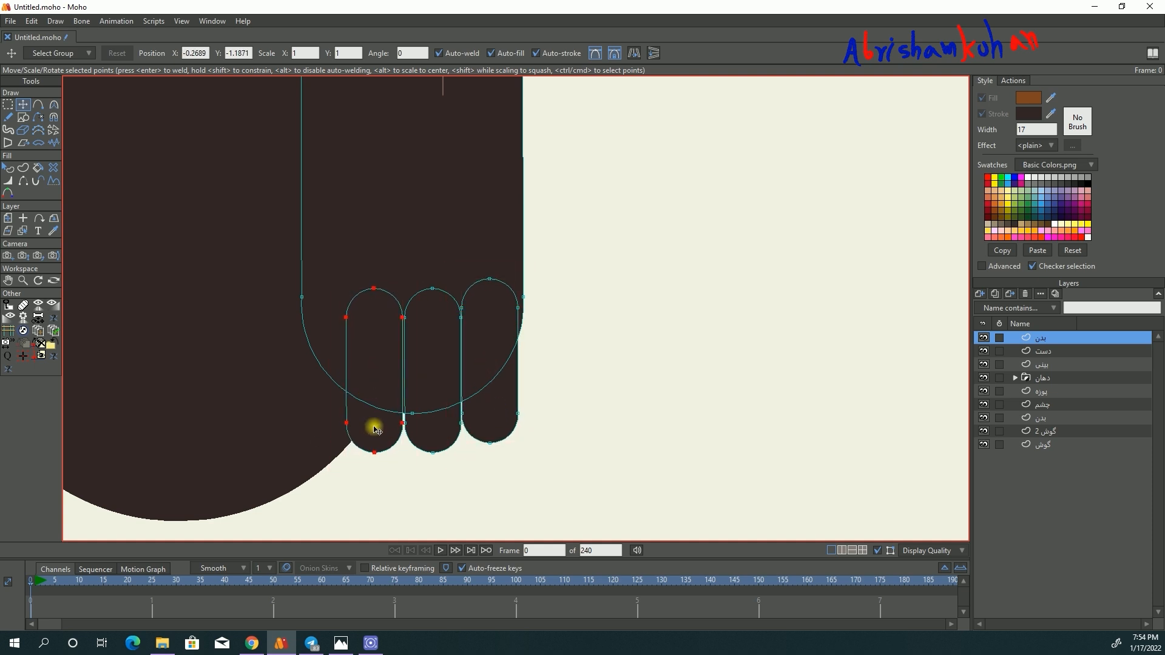
- Hide the shape outlines and check how the arm and its fingers look against the body
scroll(372, 424, "down", 5)
left_click(878, 551)
scroll(433, 376, "down", 5)
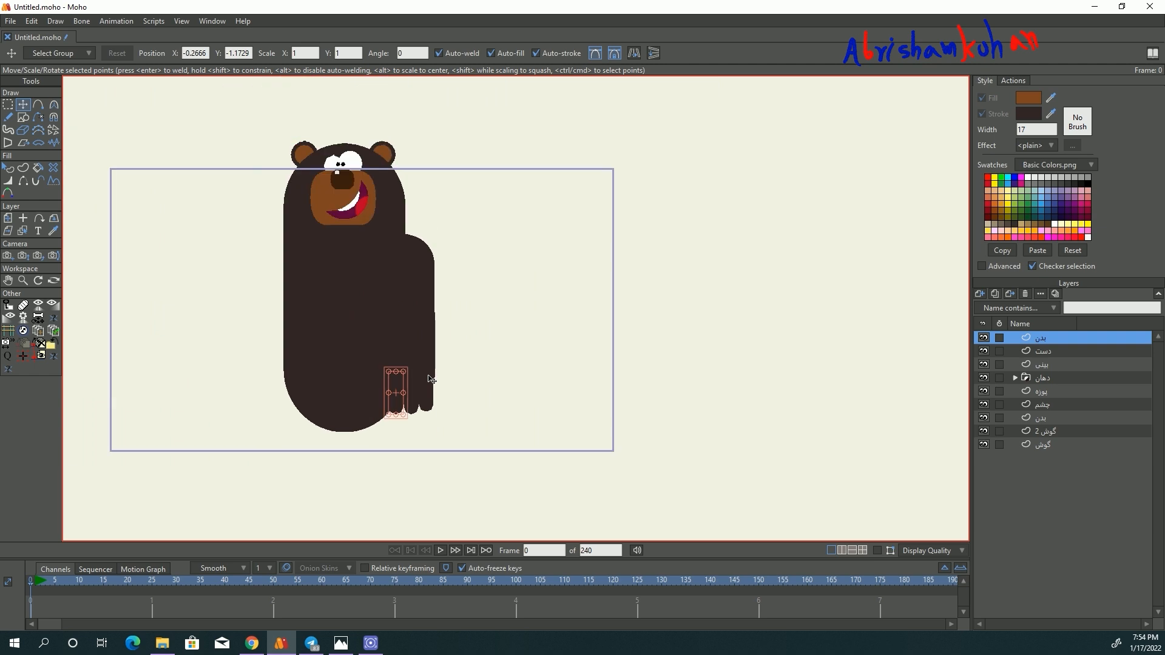
scroll(425, 345, "up", 2)
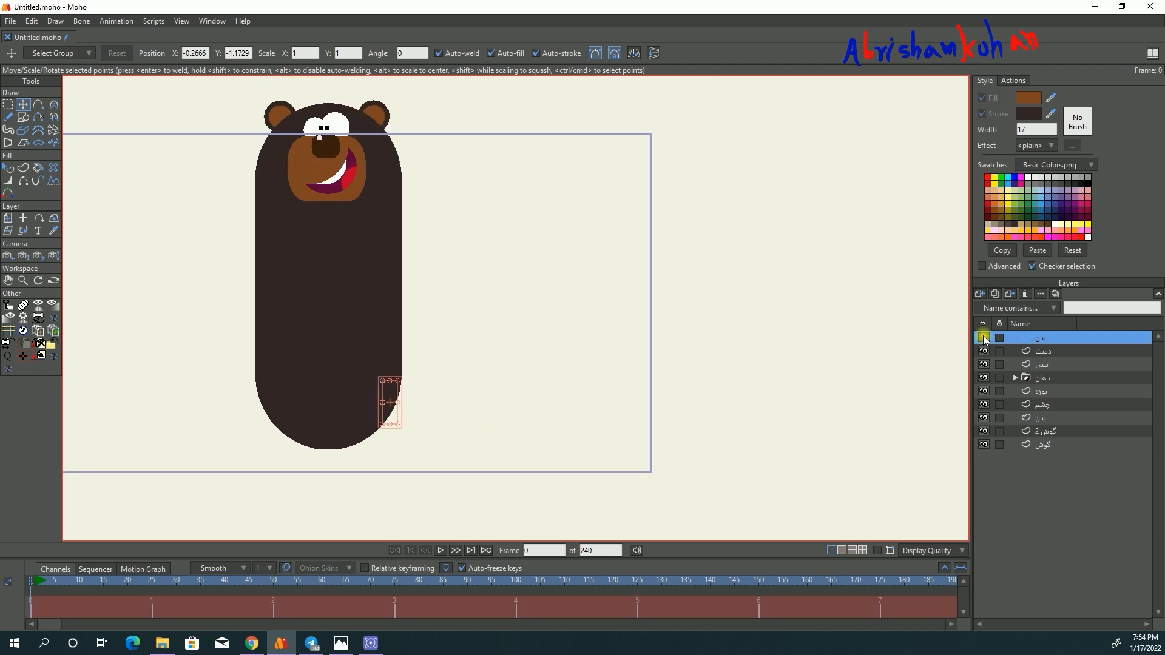
left_click(1043, 352)
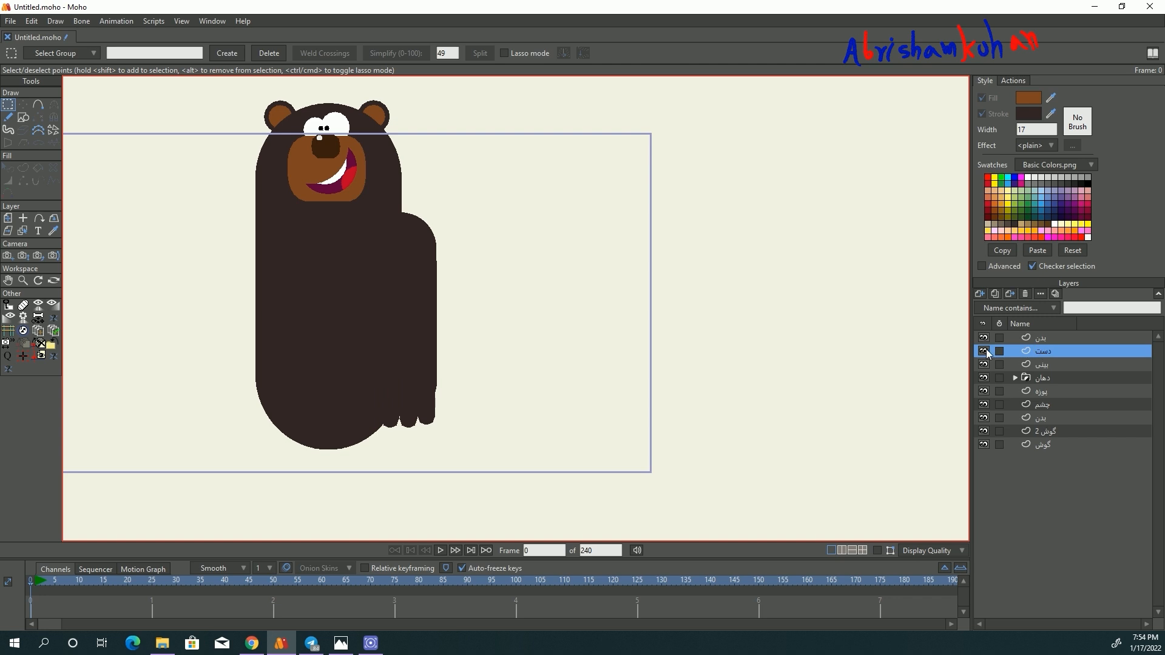
- Show the outlines again and cut all arm and finger shapes out of the pasted body layer
left_click(1039, 338)
scroll(425, 331, "down", 2)
left_click(878, 551)
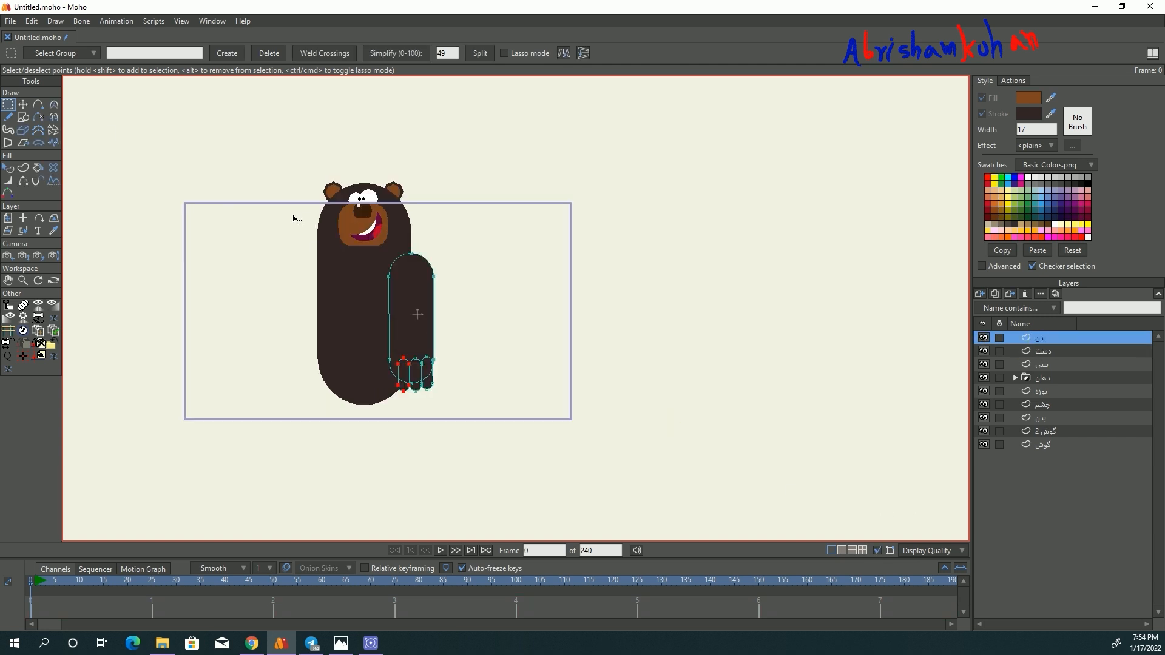
left_click_drag(311, 238, 534, 444)
key("Delete")
- Paste the arm and finger shapes into the دست layer and position them at the body's right side
left_click(1046, 351)
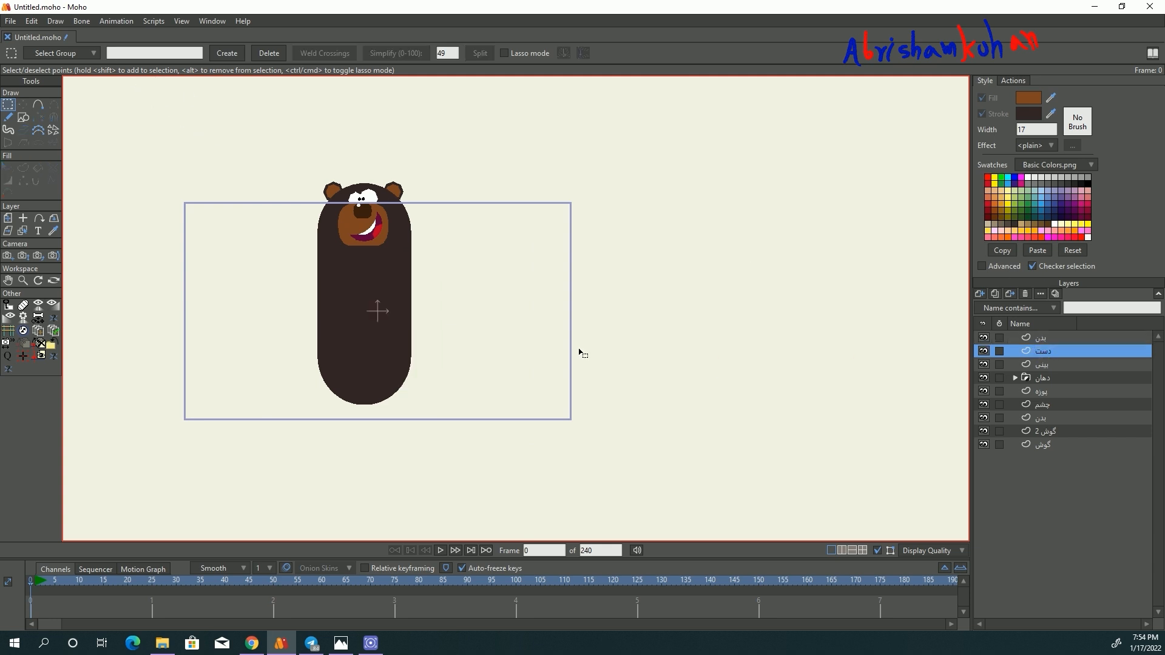
key("ctrl+v")
left_click_drag(411, 184, 364, 326)
left_click_drag(339, 371, 411, 300)
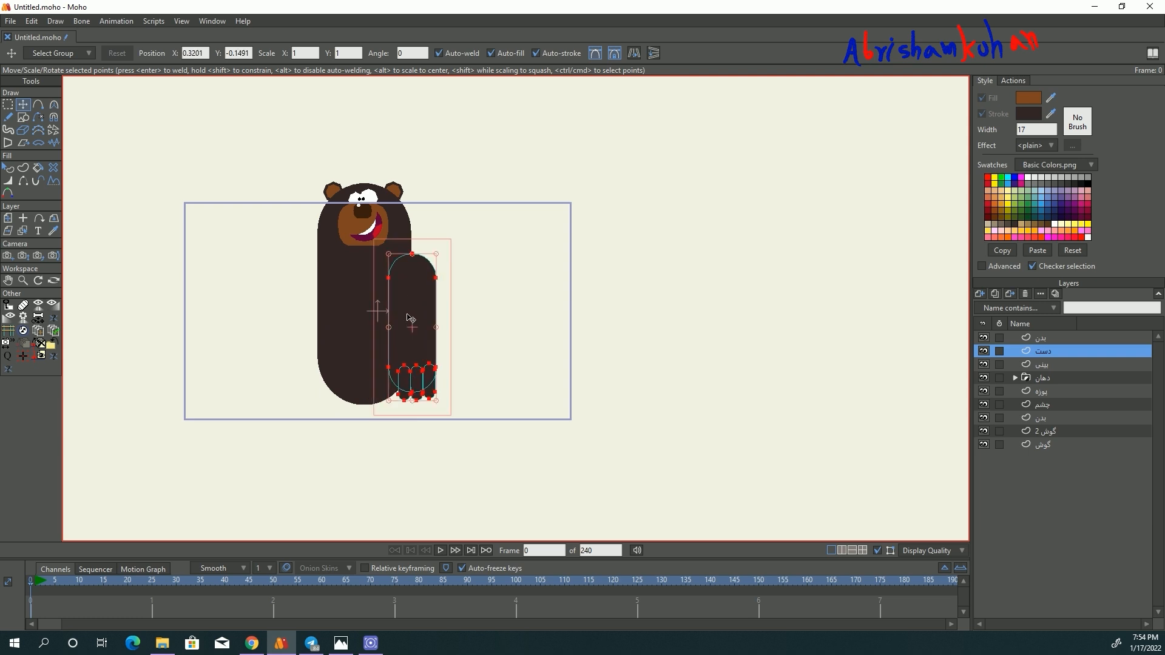
scroll(408, 315, "up", 2)
left_click_drag(449, 229, 446, 233)
left_click_drag(425, 267, 425, 268)
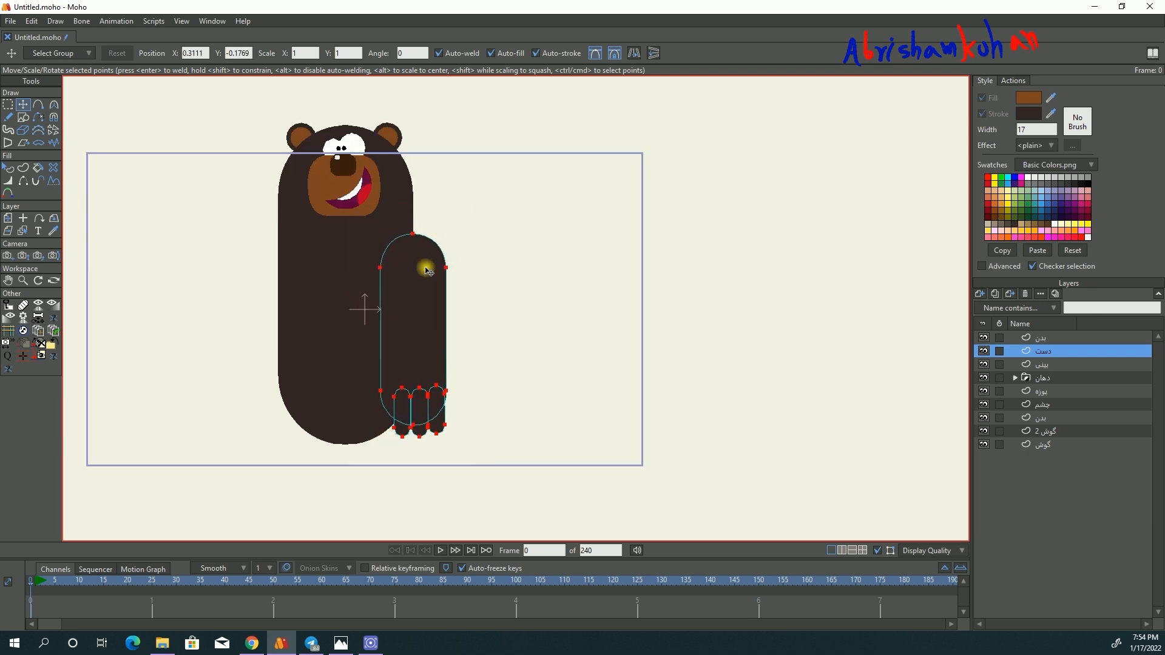
- Delete the emptied body layer copy and move the دست layer directly below the body layer
left_click(1037, 338)
left_click(1025, 294)
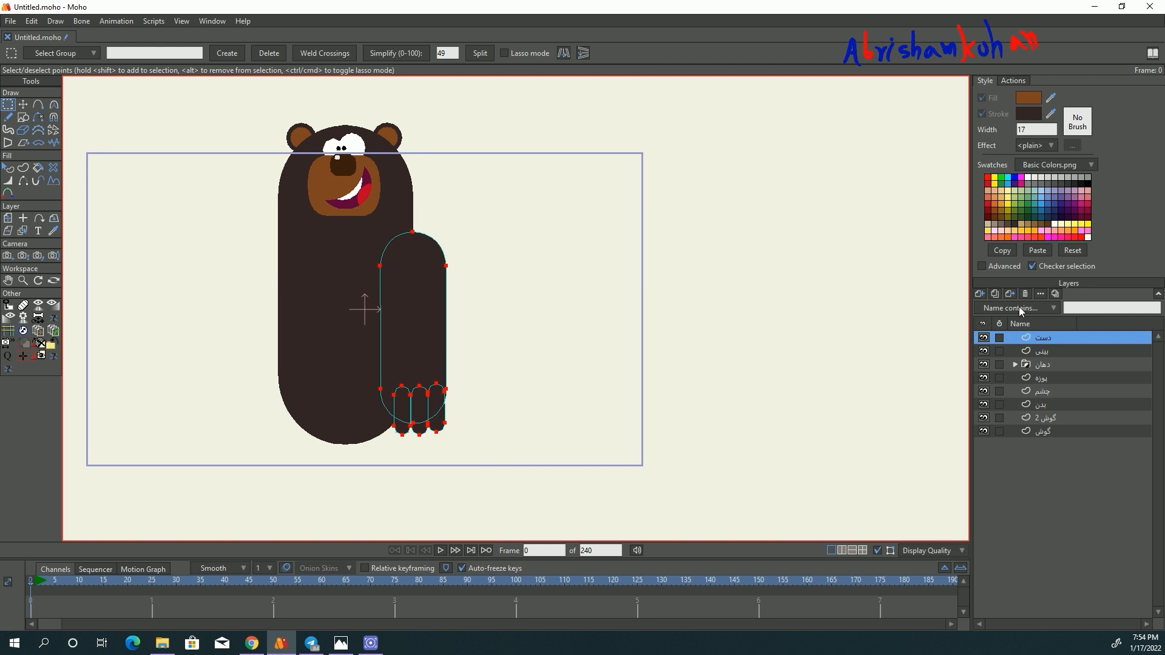
left_click_drag(1036, 338, 1042, 402)
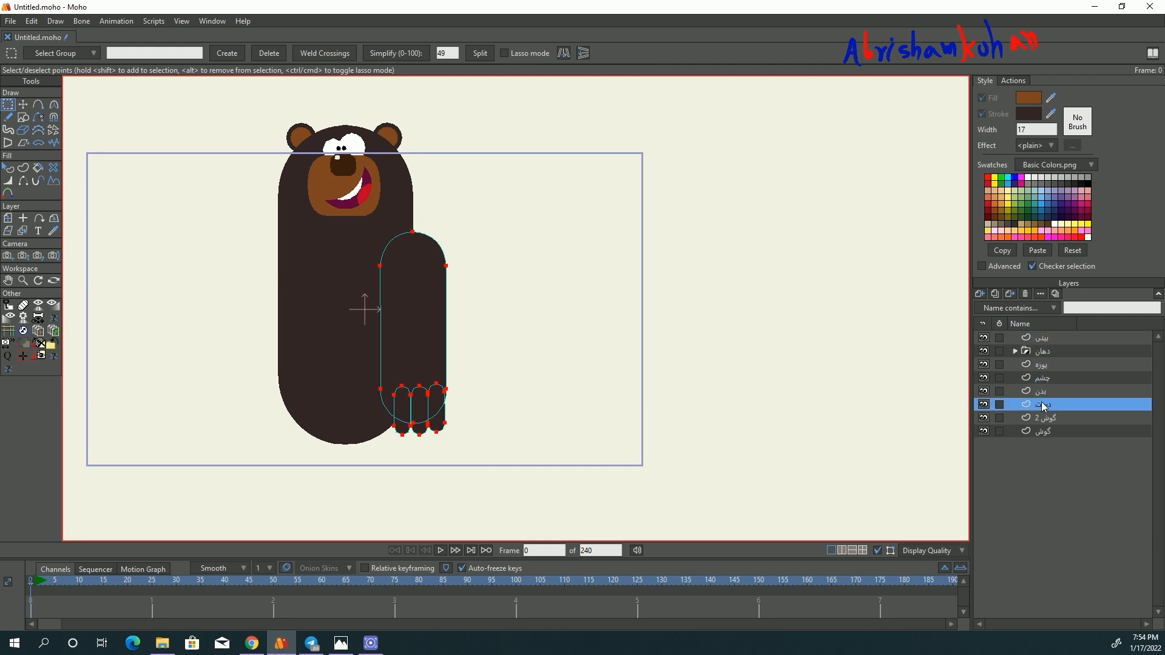
- Duplicate the دست layer, flip the copy horizontally and move it to the opposite side of the body
left_click(996, 293)
left_click(8, 218)
left_click(581, 52)
left_click_drag(328, 306, 293, 305)
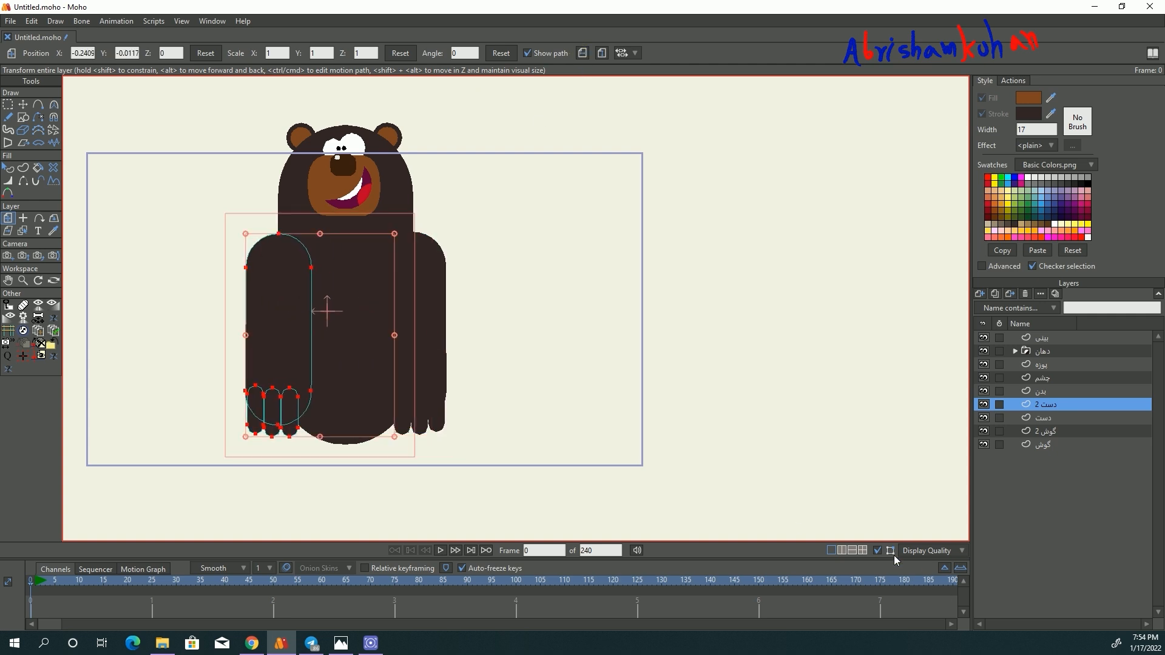
- Hide the outlines and move both arm layers inward, closer to the body, with the دست layer at X about -0.06
left_click(1039, 340)
scroll(350, 298, "down", 3)
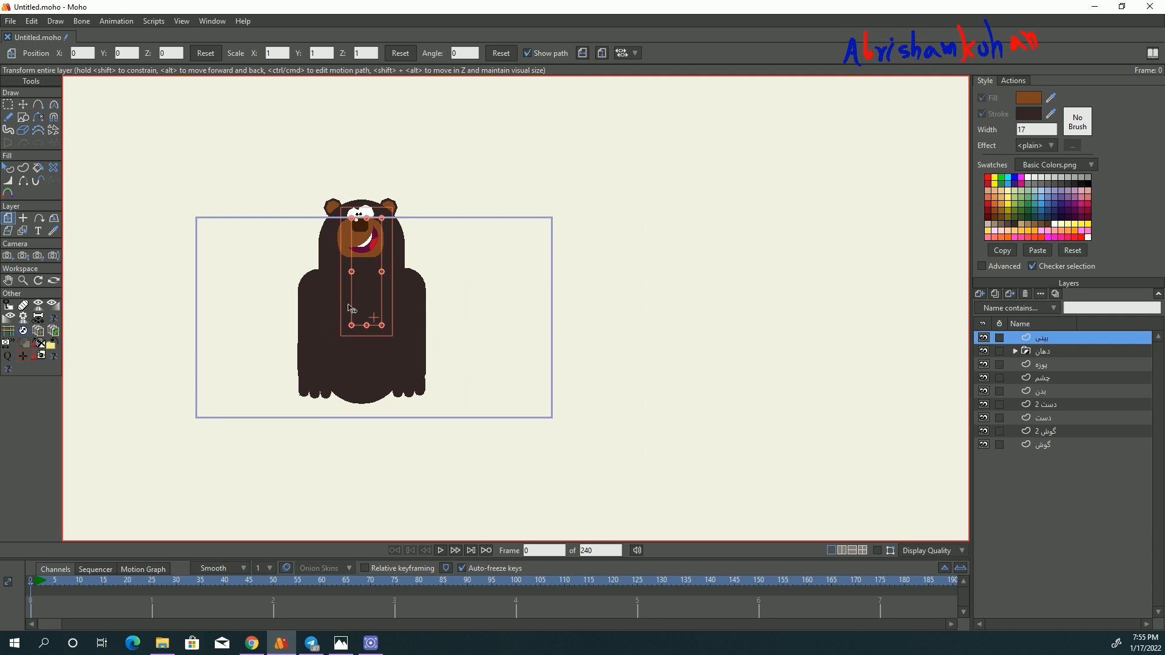
scroll(351, 299, "up", 2)
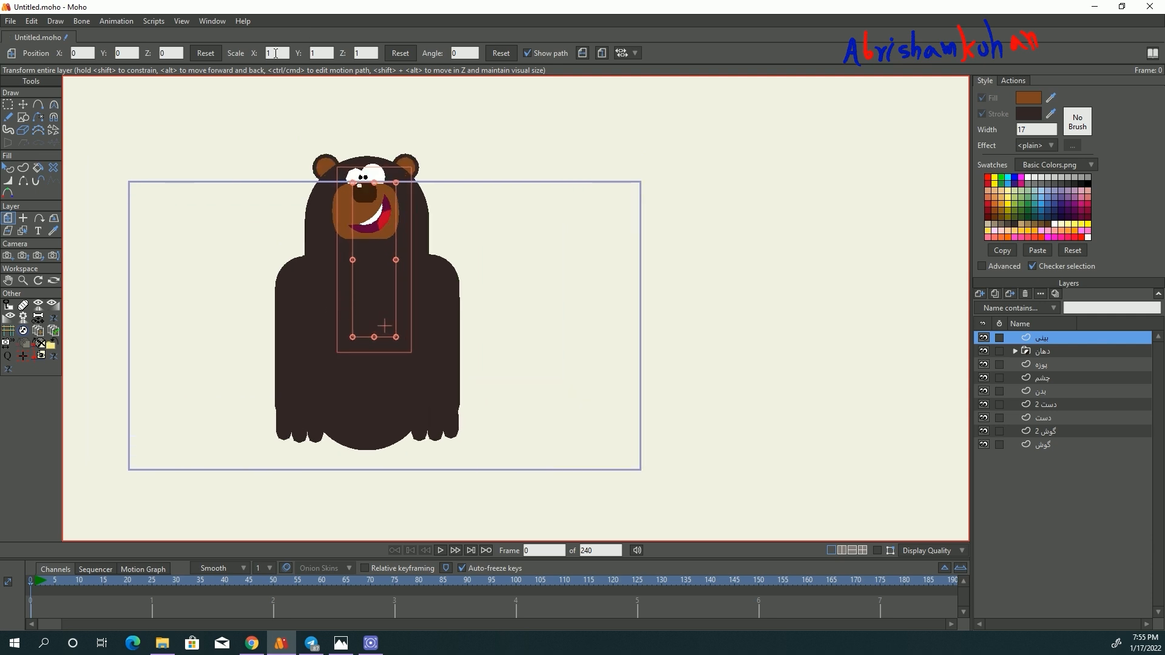
scroll(323, 308, "up", 1)
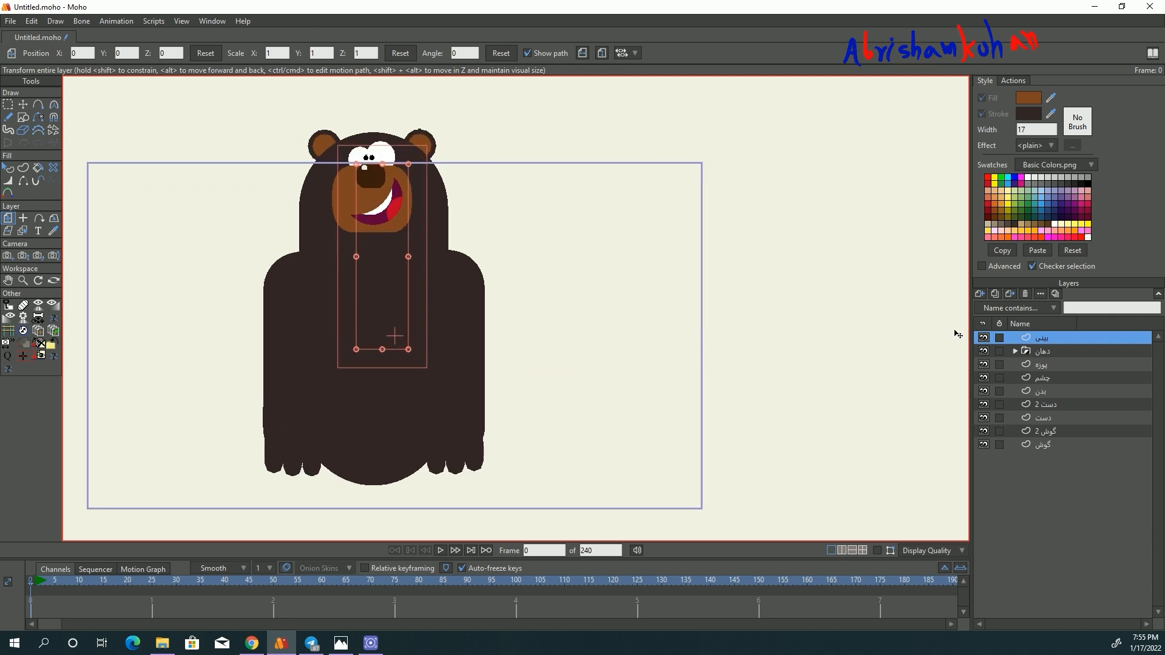
left_click(325, 307)
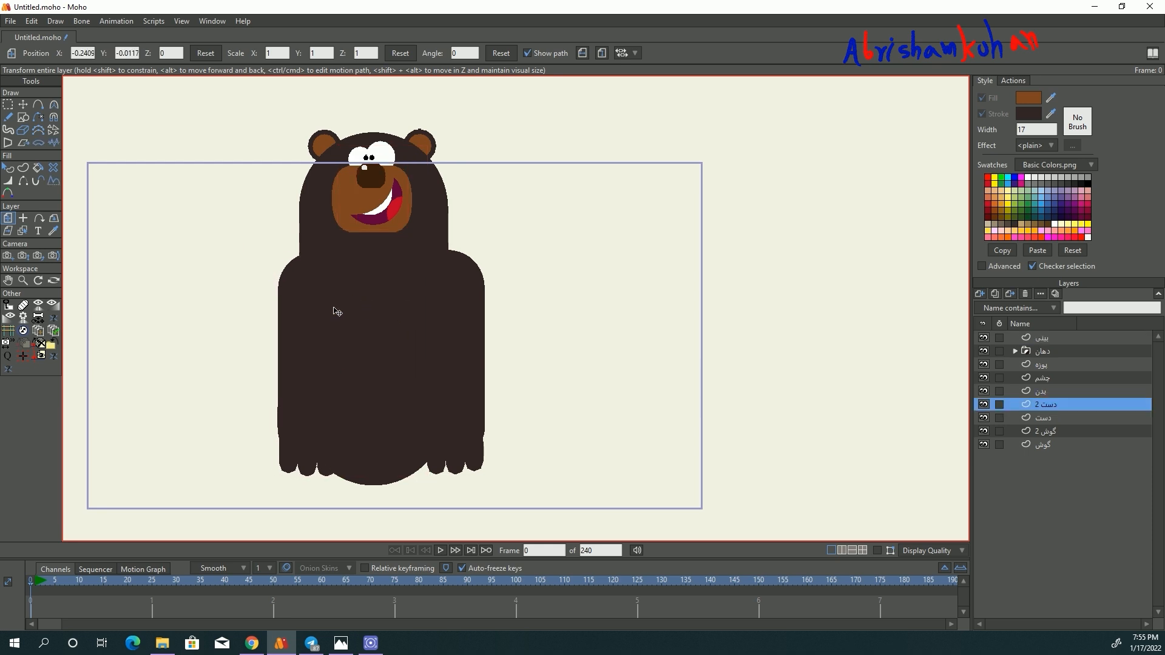
left_click(1045, 420)
left_click_drag(476, 325, 351, 341)
scroll(351, 340, "down", 1)
scroll(372, 312, "up", 1)
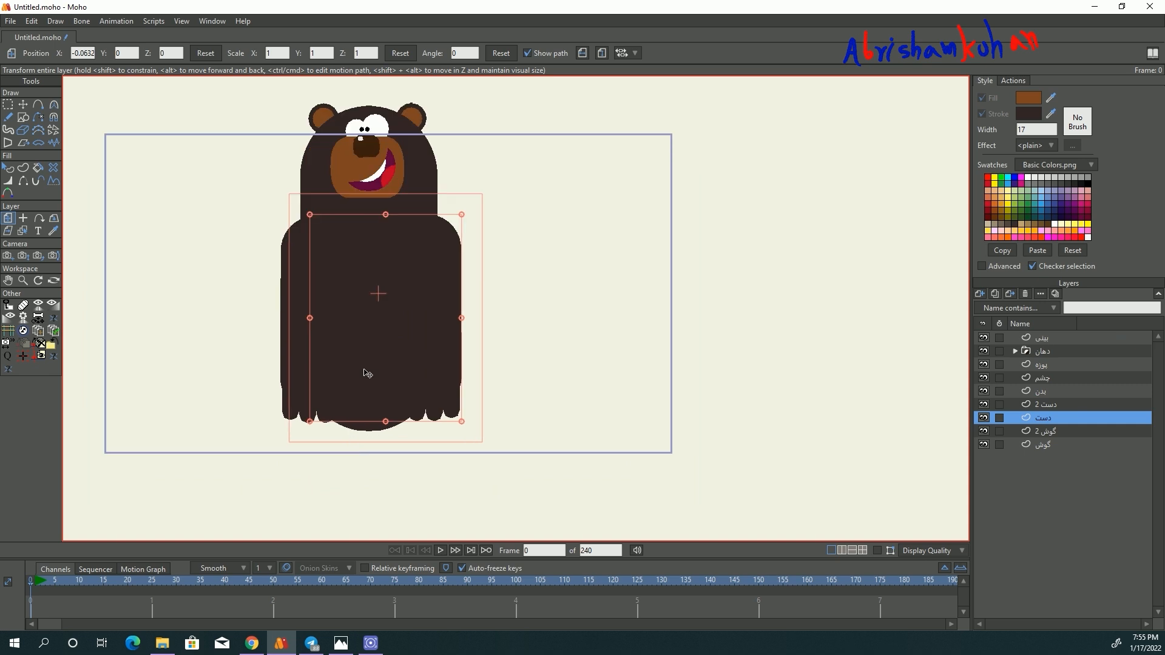
scroll(368, 441, "up", 1)
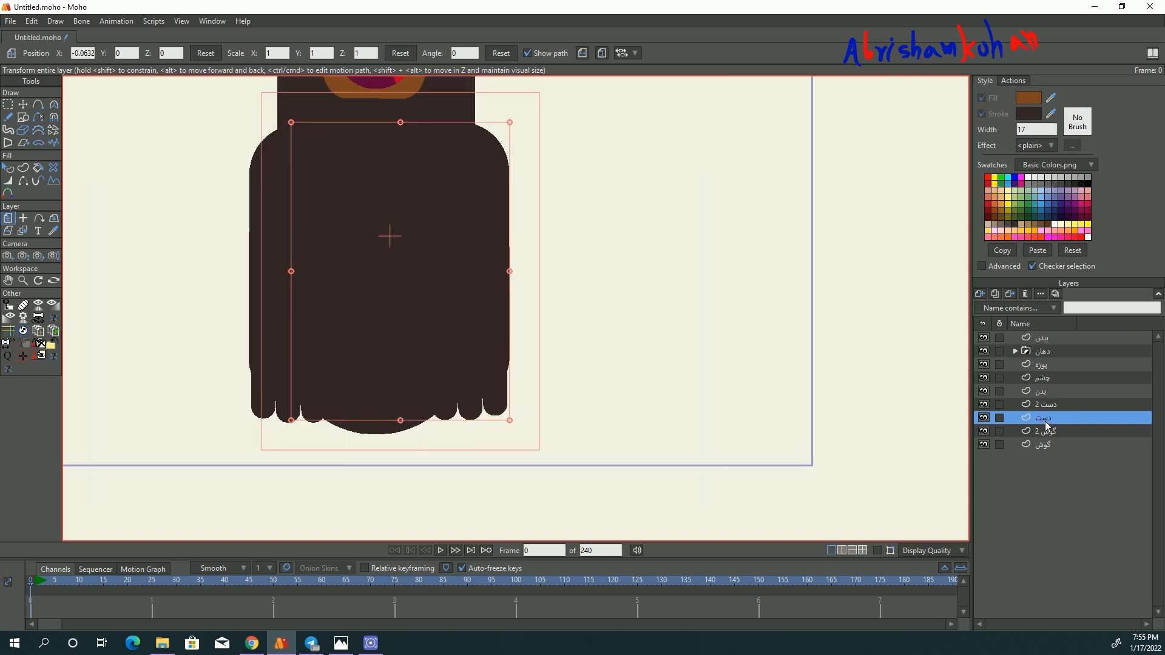
- Add a new vector layer between the دست and گوش 2 layers
left_click(1045, 431)
left_click(980, 294)
left_click(1043, 447)
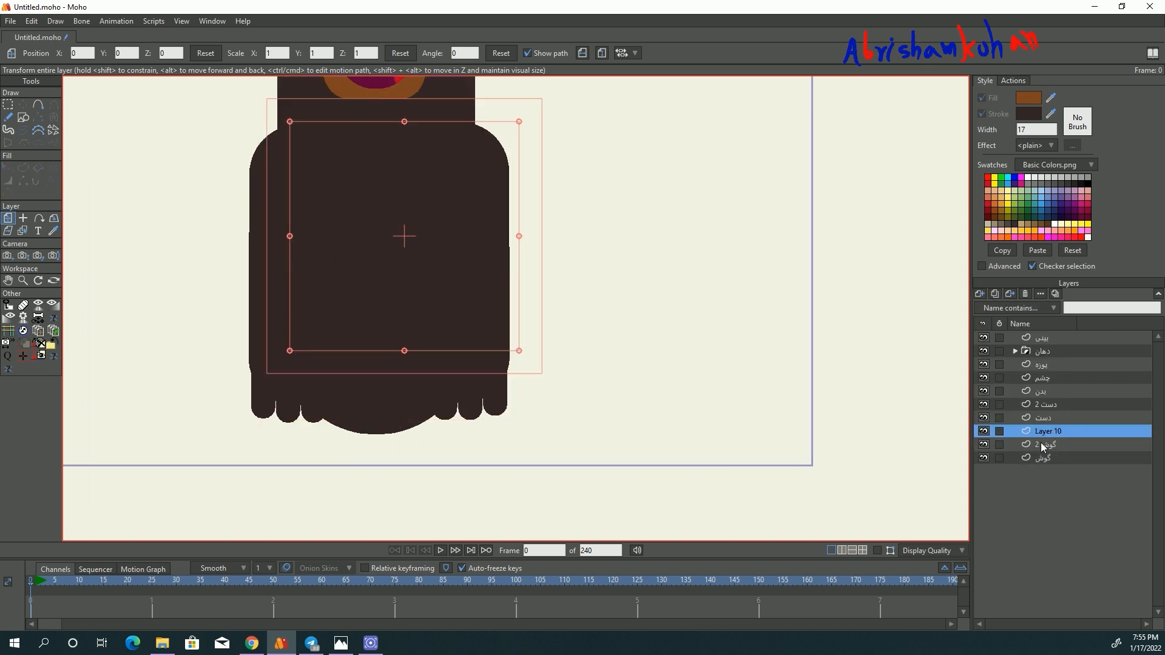
- Copy the main arm shape, without its fingers, from the دست layer
left_click(1041, 419)
scroll(411, 400, "down", 1)
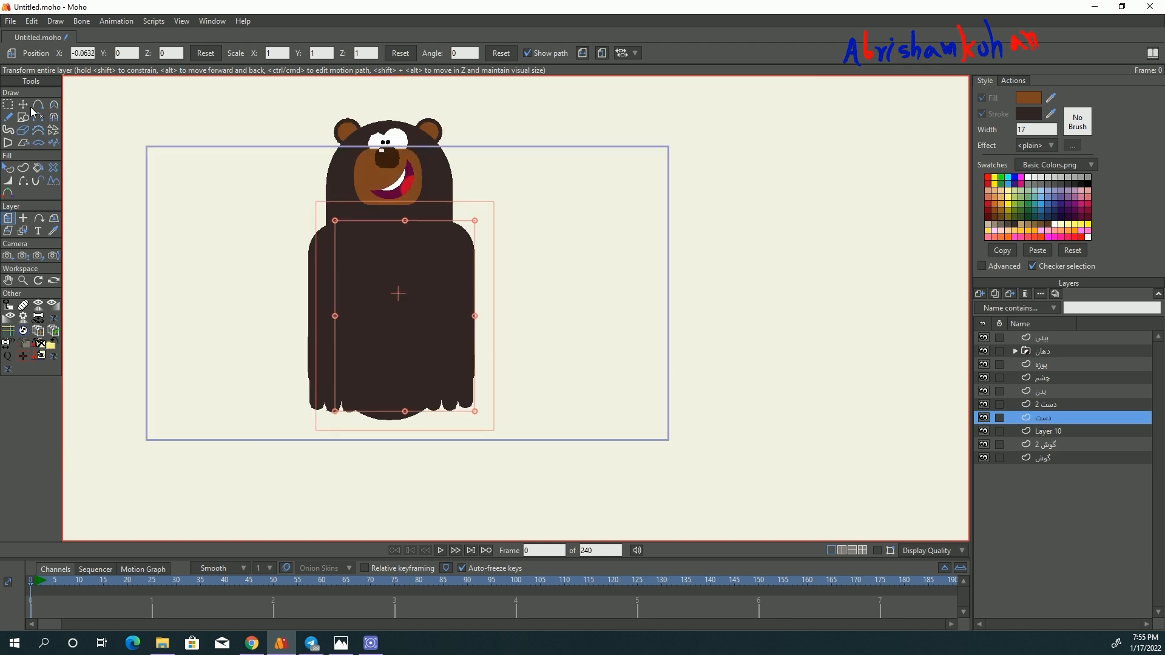
key("t")
key("ctrl+a")
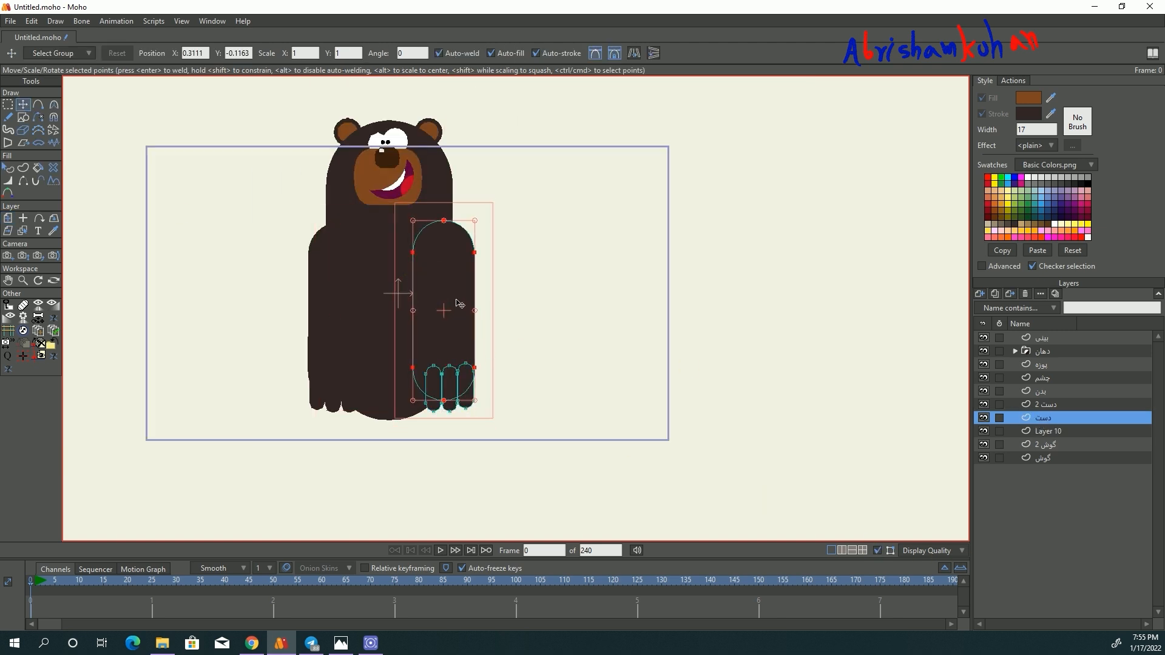
left_click(32, 20)
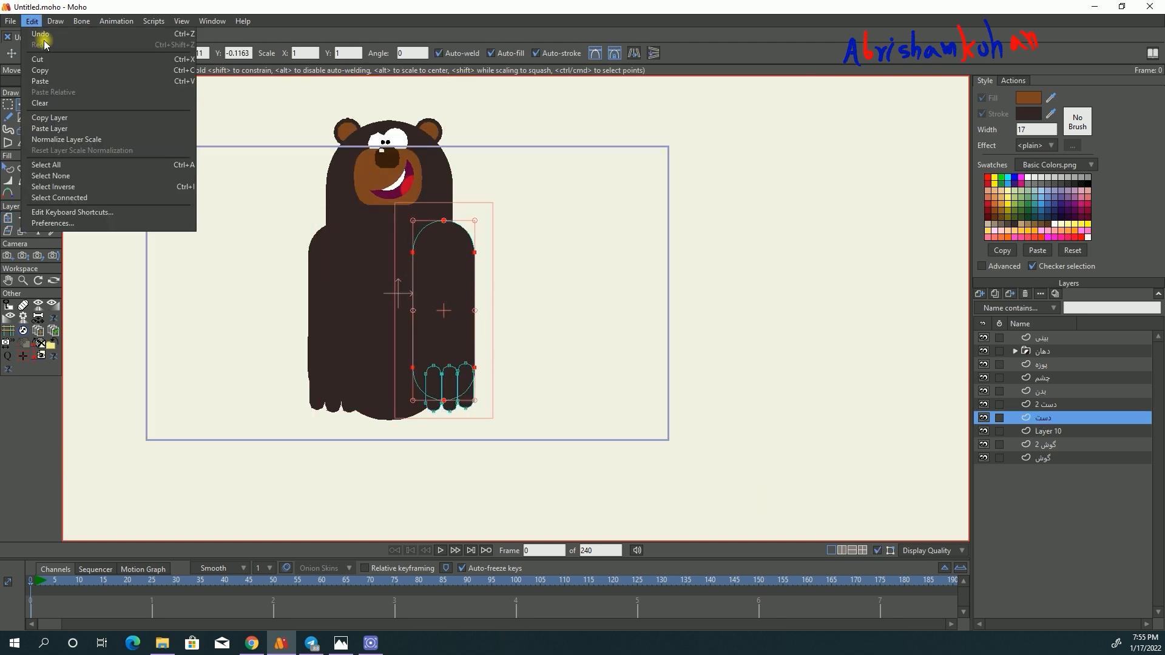
left_click(52, 75)
- Rename Layer 10 as پا, paste the arm shape into it and place the shape at the body's lower edge
left_click(1048, 431)
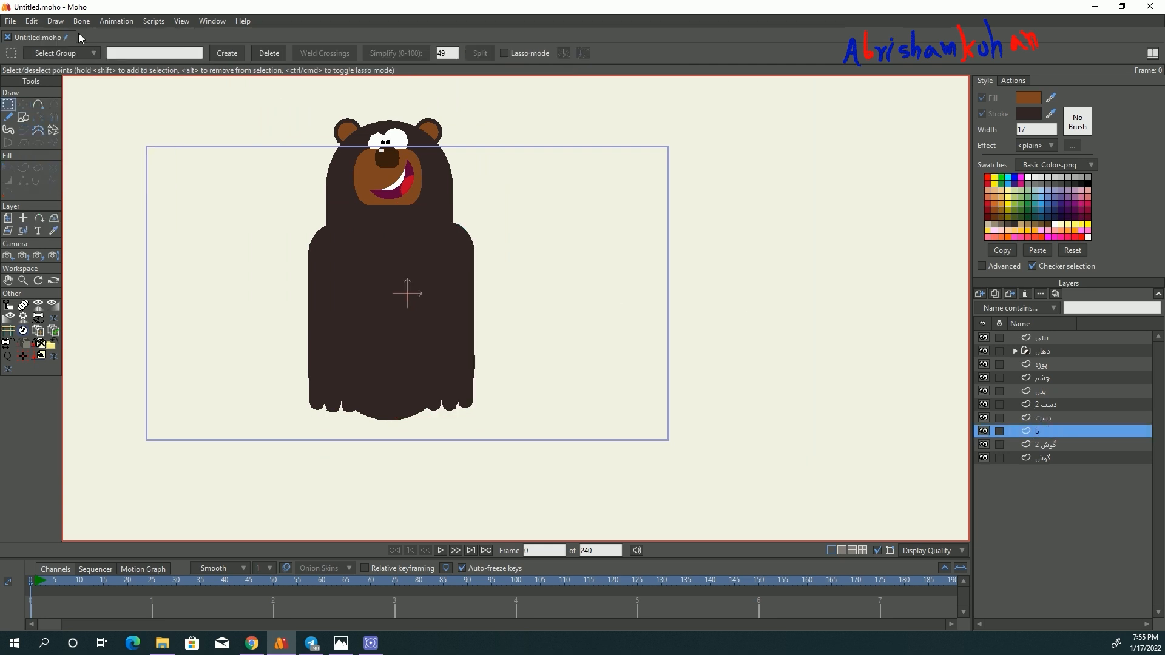
left_click(32, 21)
left_click(50, 86)
left_click_drag(443, 329, 413, 379)
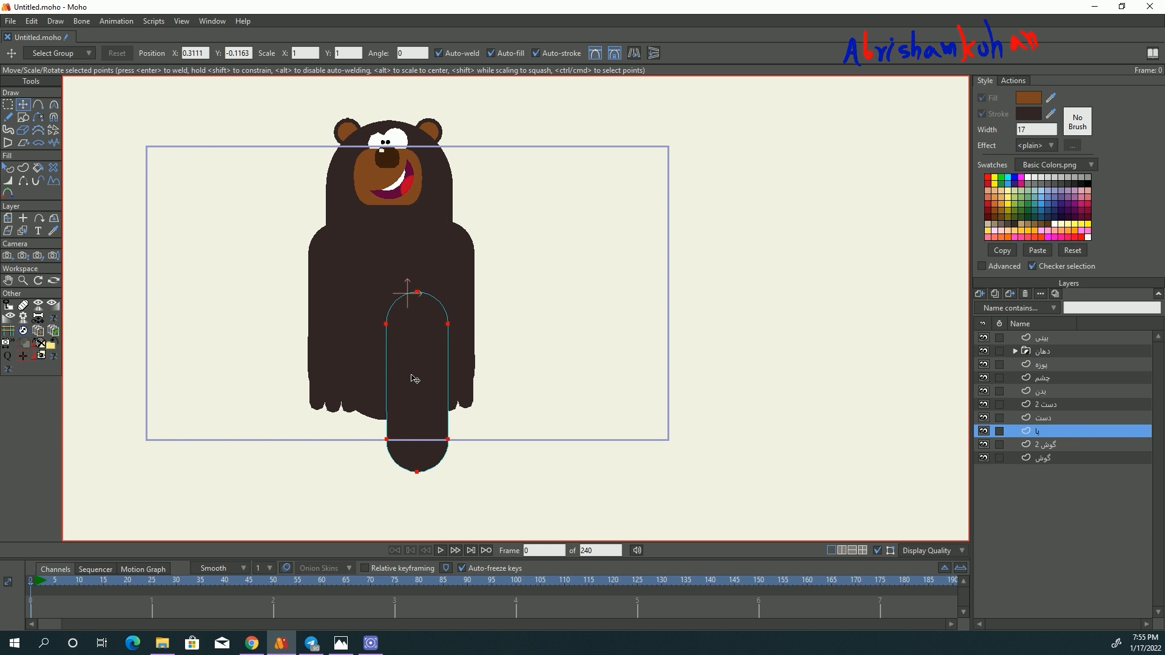
- Shorten the pasted leg shape by moving its upper points down near the bottom of the body
scroll(416, 475, "up", 1)
left_click(10, 105)
left_click_drag(358, 220, 490, 323)
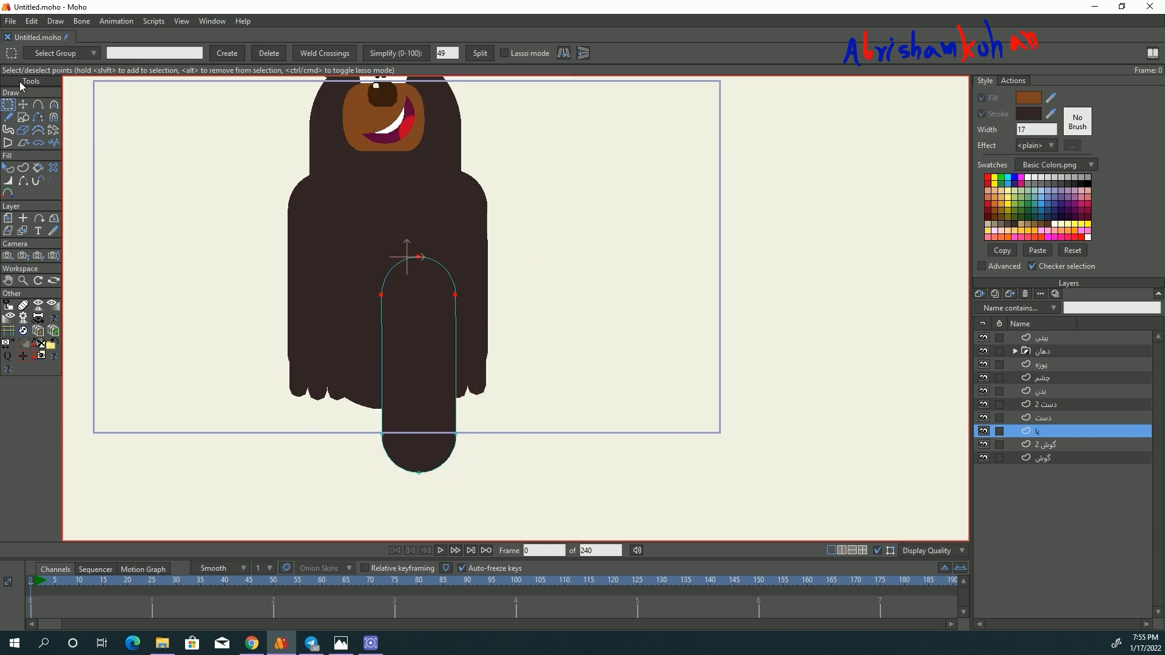
left_click(23, 104)
scroll(417, 252, "up", 2)
left_click_drag(418, 252, 421, 377)
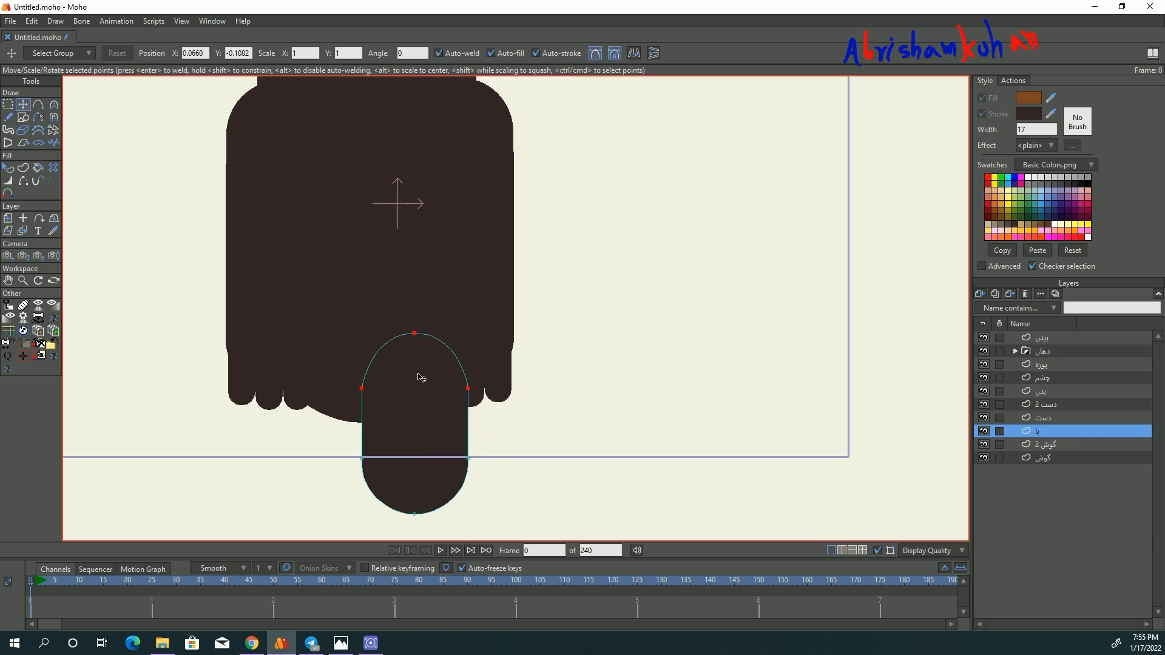
scroll(421, 377, "up", 2)
left_click(412, 314)
scroll(416, 411, "down", 5)
scroll(417, 390, "up", 3)
- Scale the whole leg shape down slightly, centring it at about X 0.04, Y -0.92
key("ctrl+a")
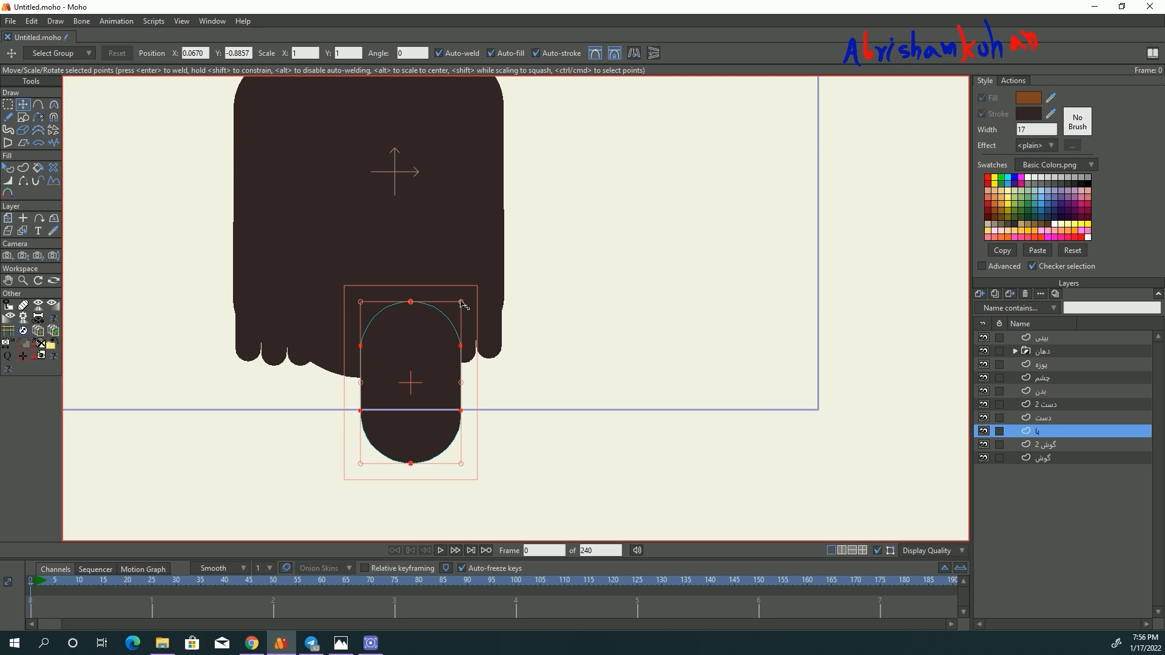
left_click_drag(463, 304, 449, 318)
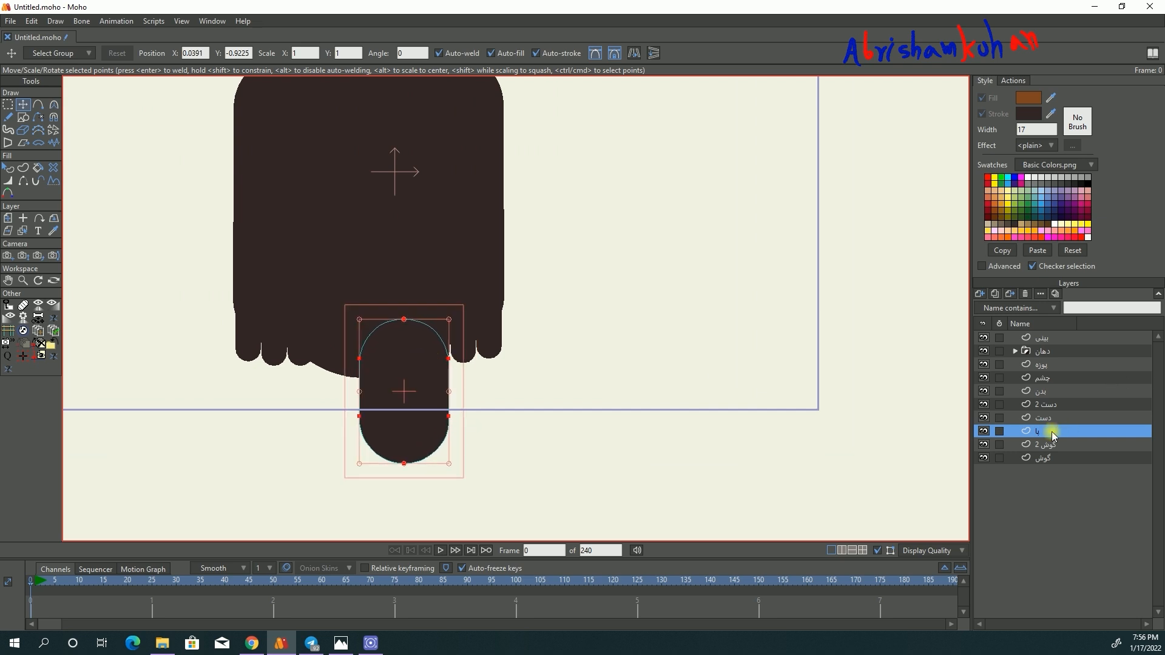
scroll(414, 413, "up", 2)
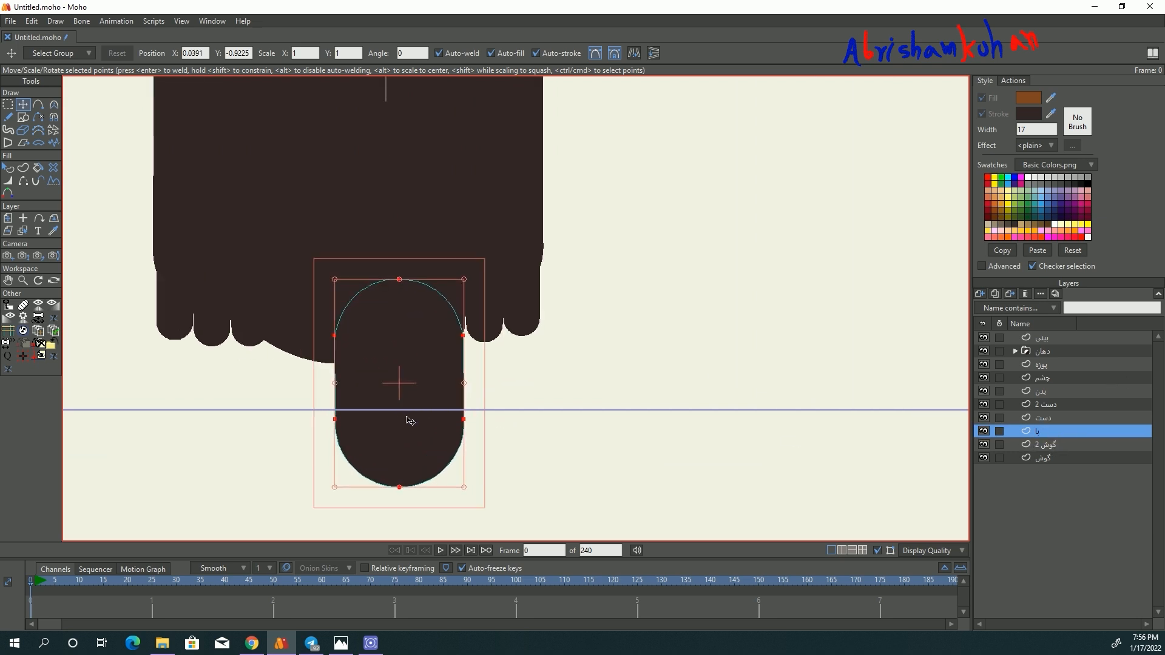
left_click_drag(408, 418, 408, 350)
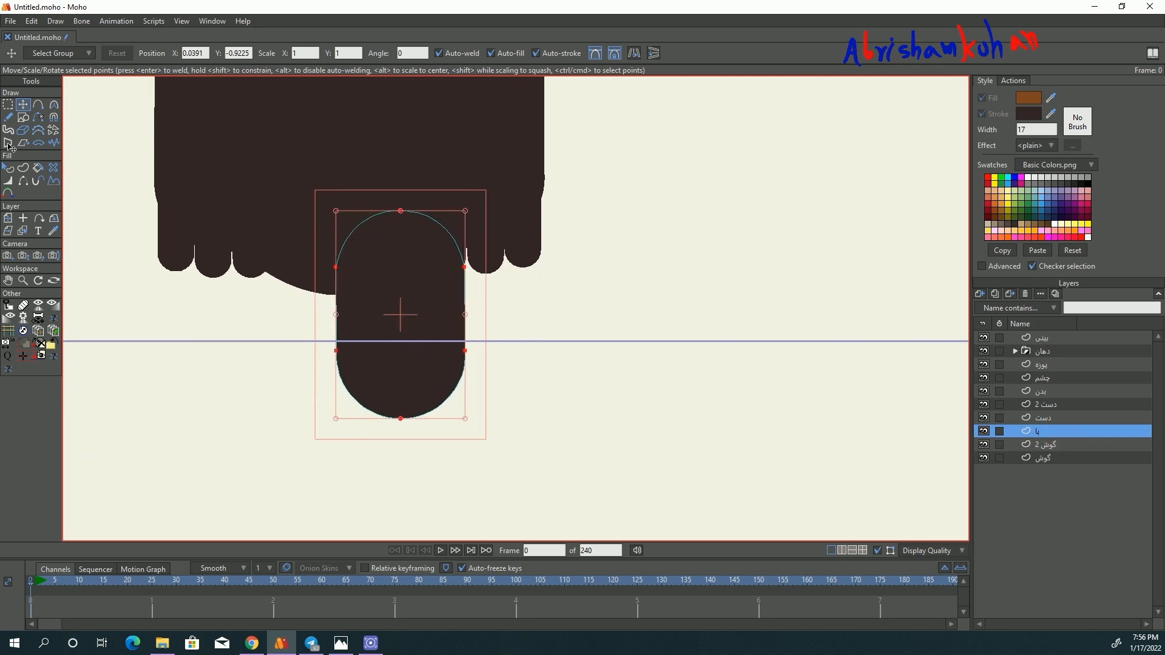
- Draw a small circular toe at the leg's lower end and duplicate it to make a row of three toes
left_click(23, 117)
scroll(406, 364, "up", 1)
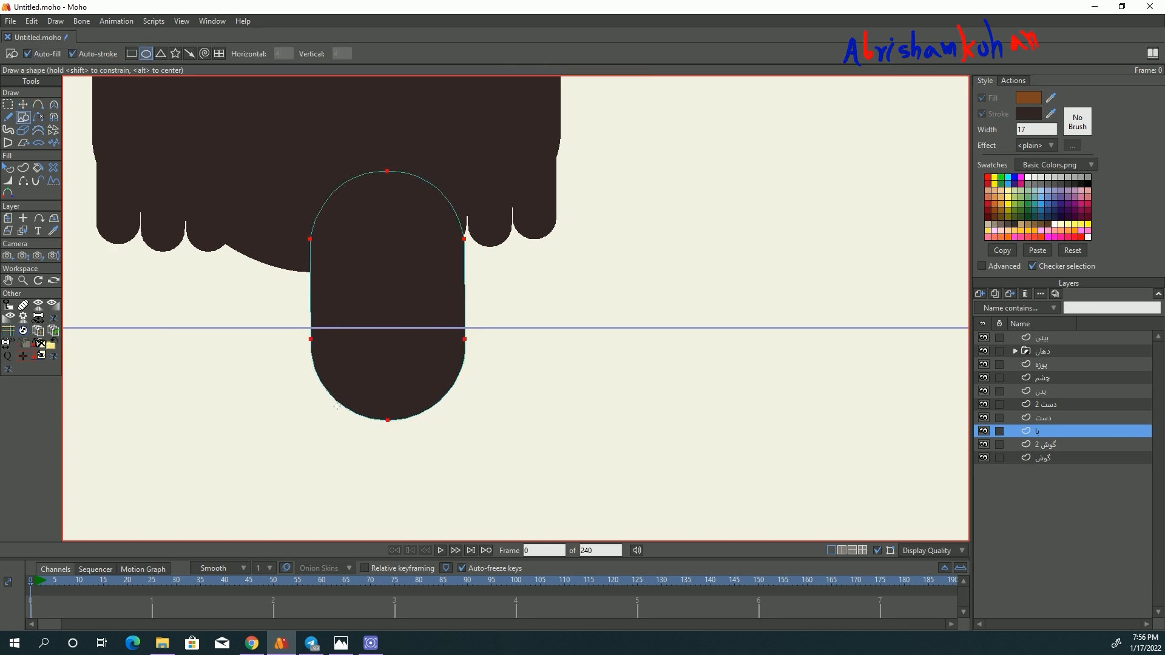
left_click_drag(355, 421, 444, 414)
key("t")
key("ctrl+c")
key("ctrl+v")
key("ctrl+v")
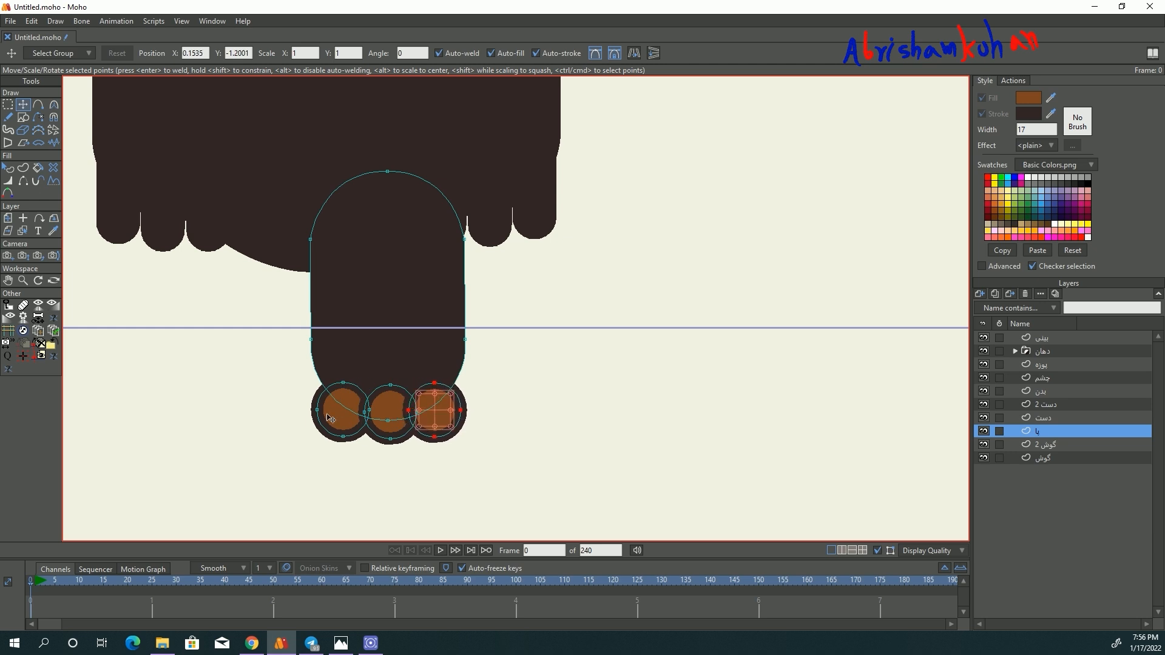
- Adjust the size and position of the toes, enlarging the outer left one slightly
left_click(339, 415)
left_click_drag(335, 413, 358, 432)
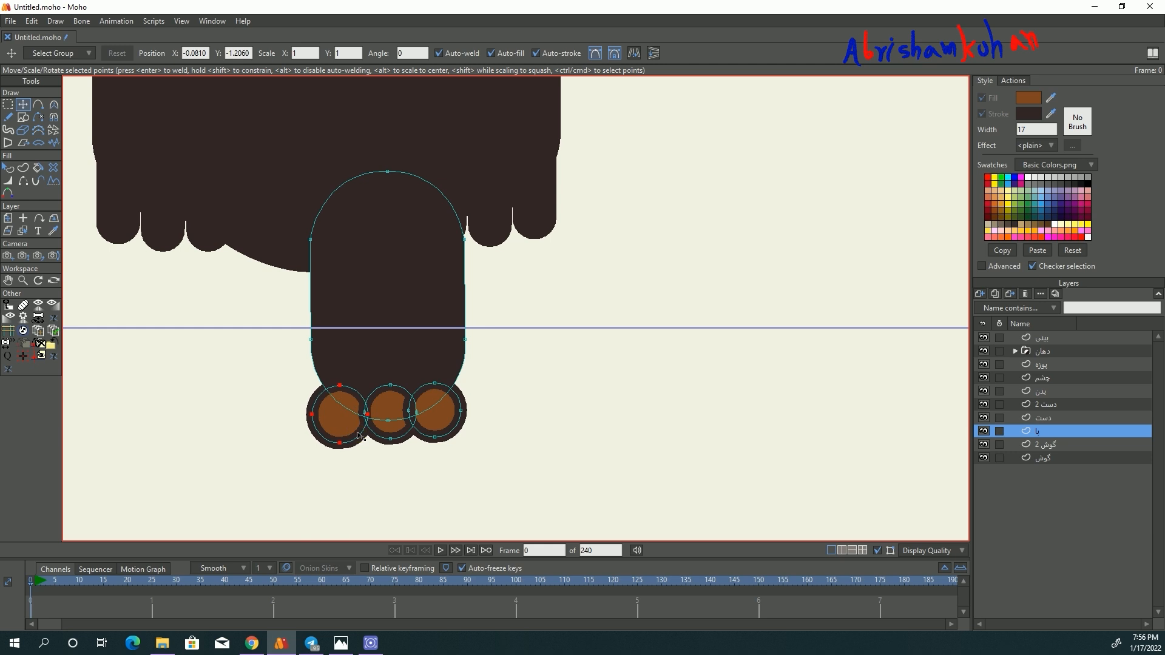
left_click(439, 424)
left_click(400, 427, "shift")
left_click_drag(459, 438, 454, 434)
- Fill all three toes with the dark brown of their stroke
left_click(8, 170)
left_click(418, 421)
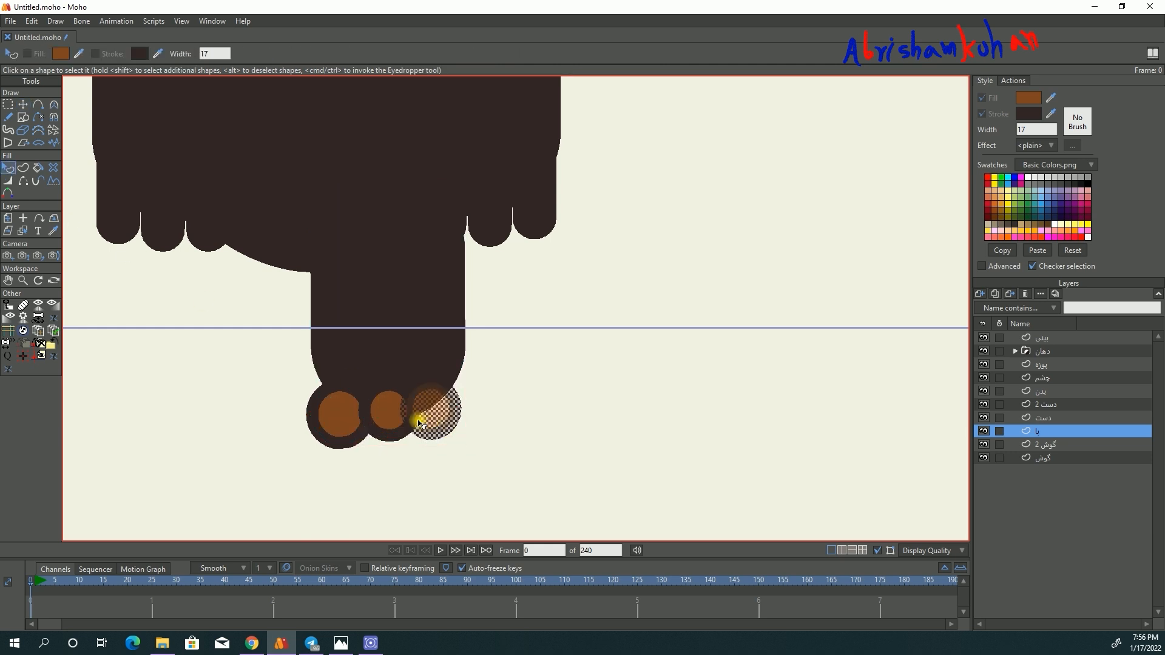
left_click(389, 417, "shift")
left_click(351, 423, "shift")
left_click_drag(1051, 98, 1032, 113)
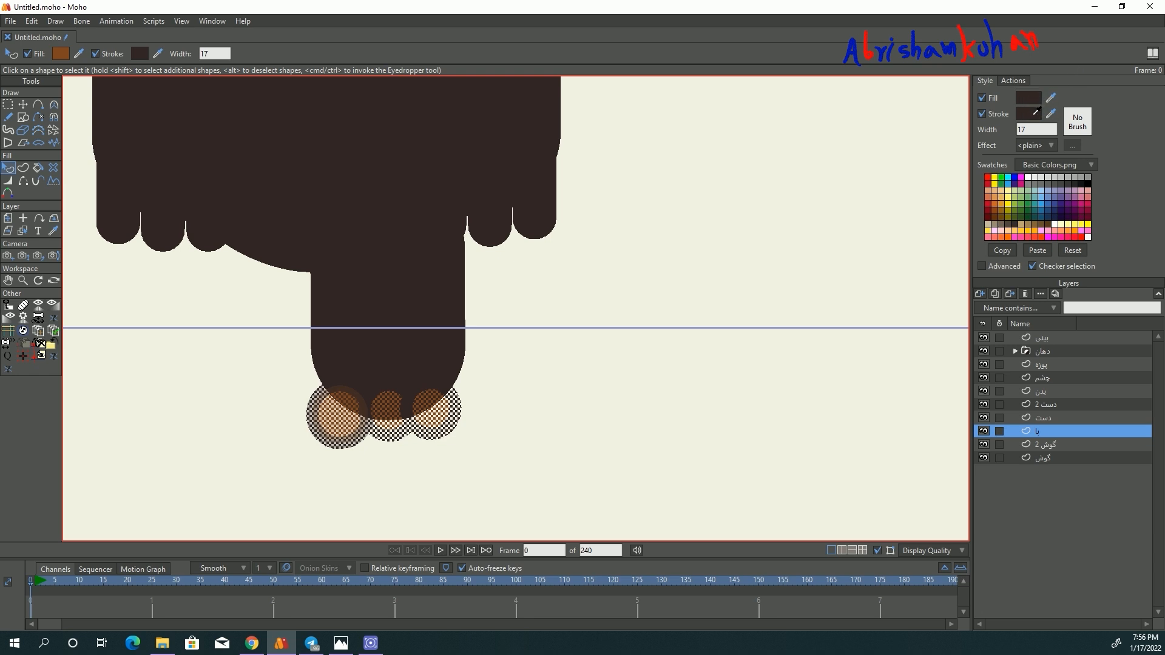
left_click(427, 466)
- Duplicate the پا layer, flip the copy horizontally and move it to the opposite side of the body
scroll(427, 466, "down", 4)
scroll(373, 448, "up", 1)
scroll(389, 443, "up", 3)
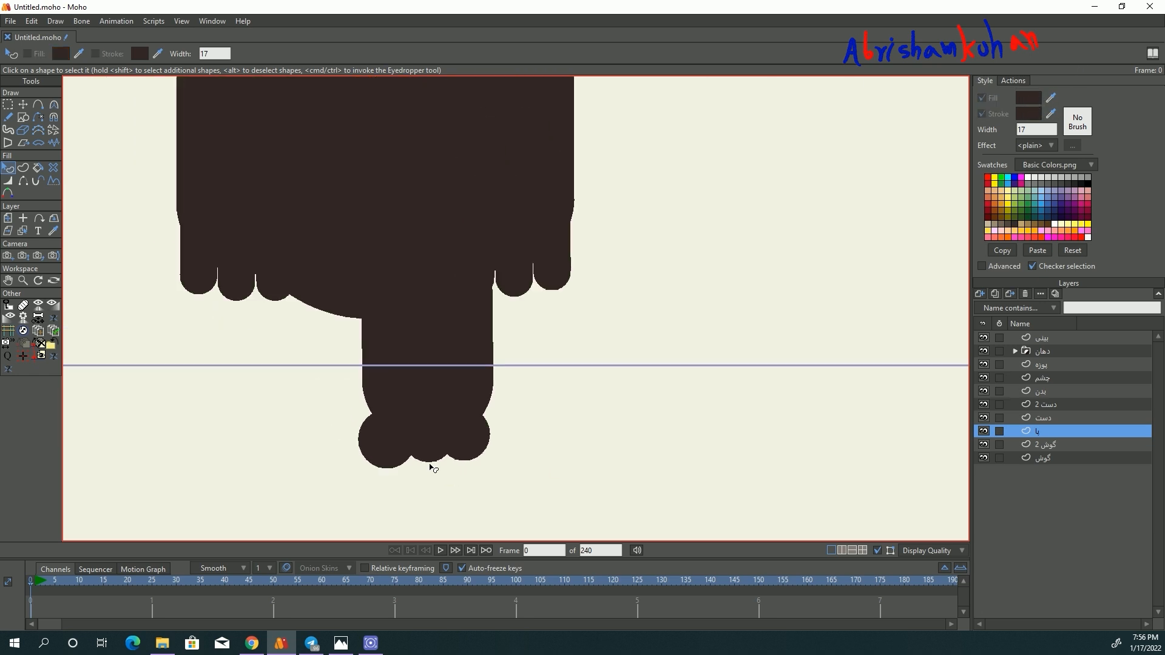
scroll(432, 463, "down", 2)
left_click(987, 430)
left_click(987, 430)
left_click(996, 294)
left_click(8, 218)
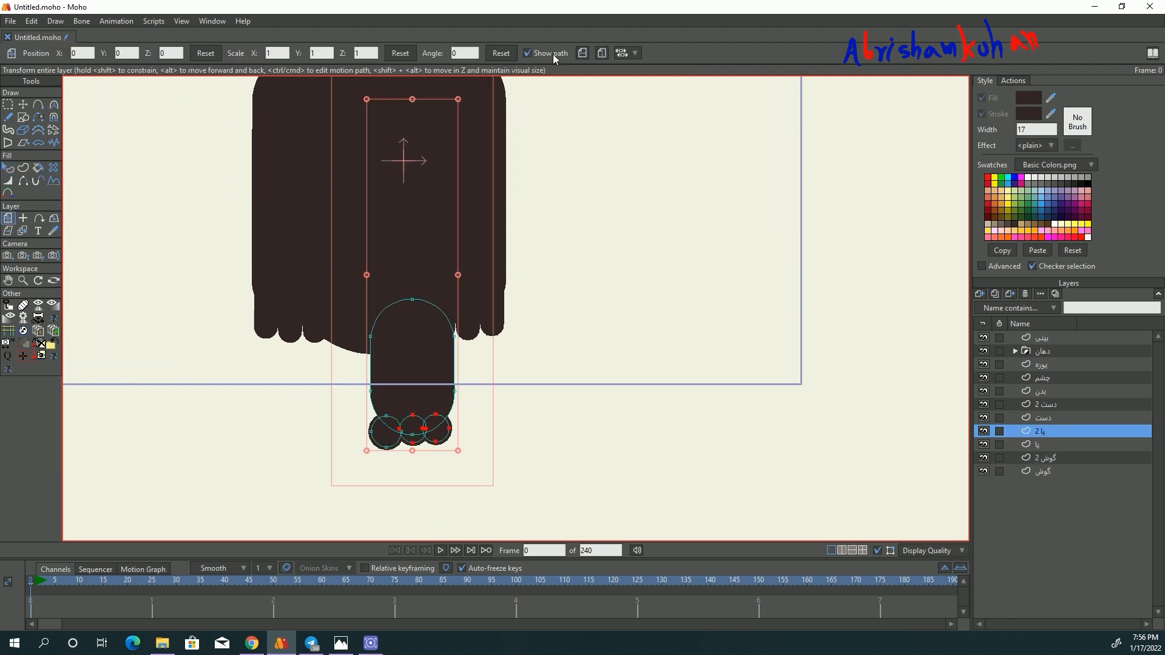
left_click(582, 53)
left_click_drag(412, 343, 351, 343)
- Move the original پا layer outward to X about 0.04 and hide the outlines
left_click(1049, 444)
left_click_drag(426, 338, 442, 338)
left_click(877, 551)
scroll(339, 436, "down", 5)
scroll(356, 388, "up", 3)
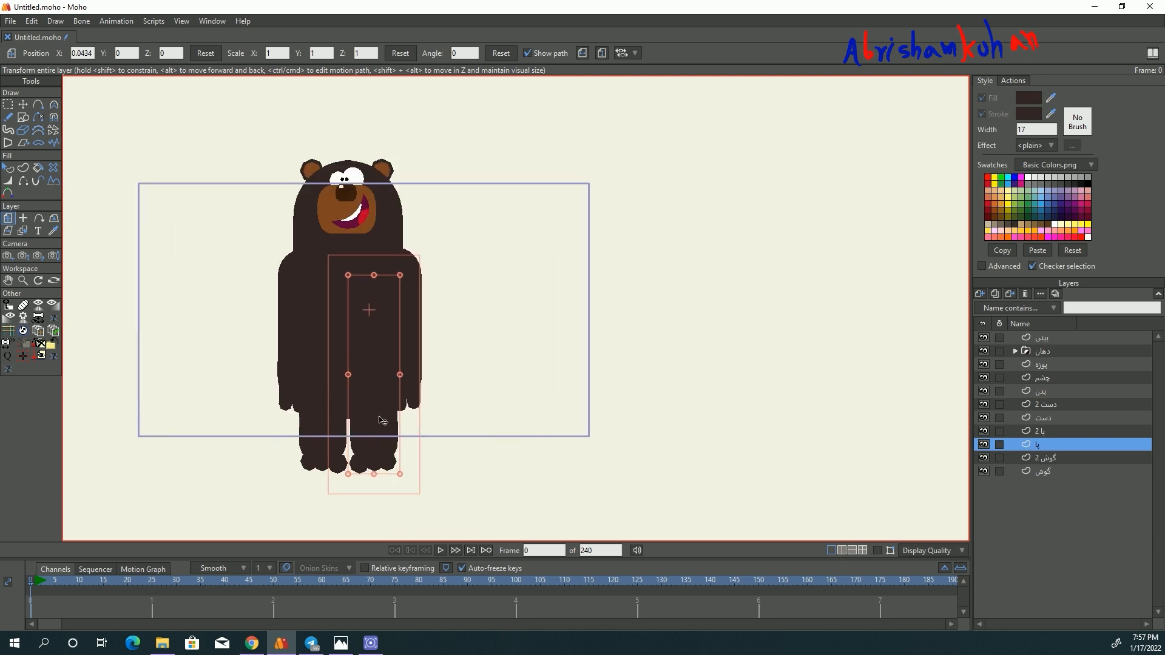
- Draw a large ellipse on the بدن layer, move it beside the bear and squash it into a near circle
scroll(345, 369, "up", 1)
left_click(358, 342)
key("r")
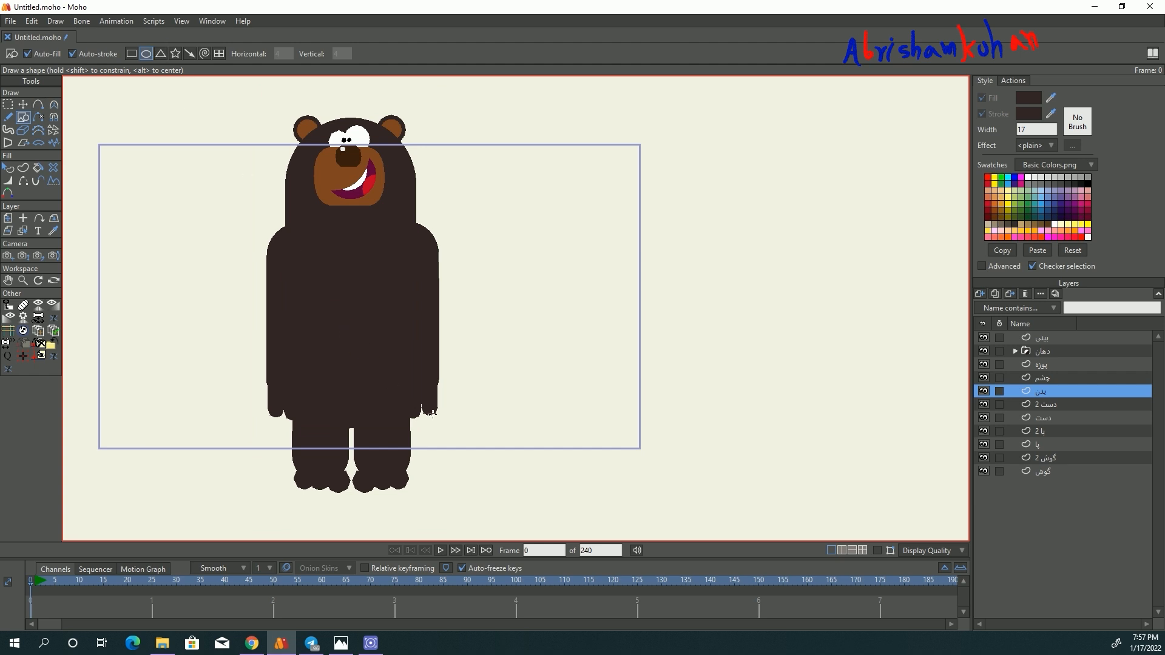
left_click_drag(432, 414, 456, 446)
left_click(23, 105)
left_click_drag(361, 349, 528, 318)
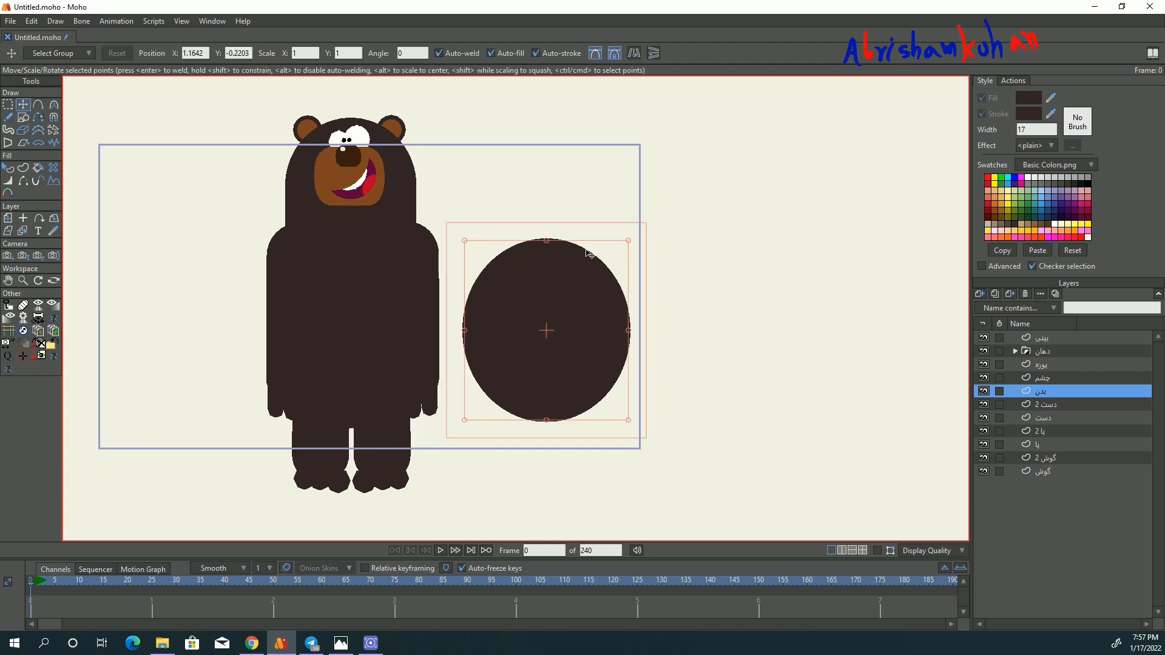
left_click_drag(547, 244, 547, 256)
- Fill the large circle with the muzzle's brown and turn off its stroke
key("q")
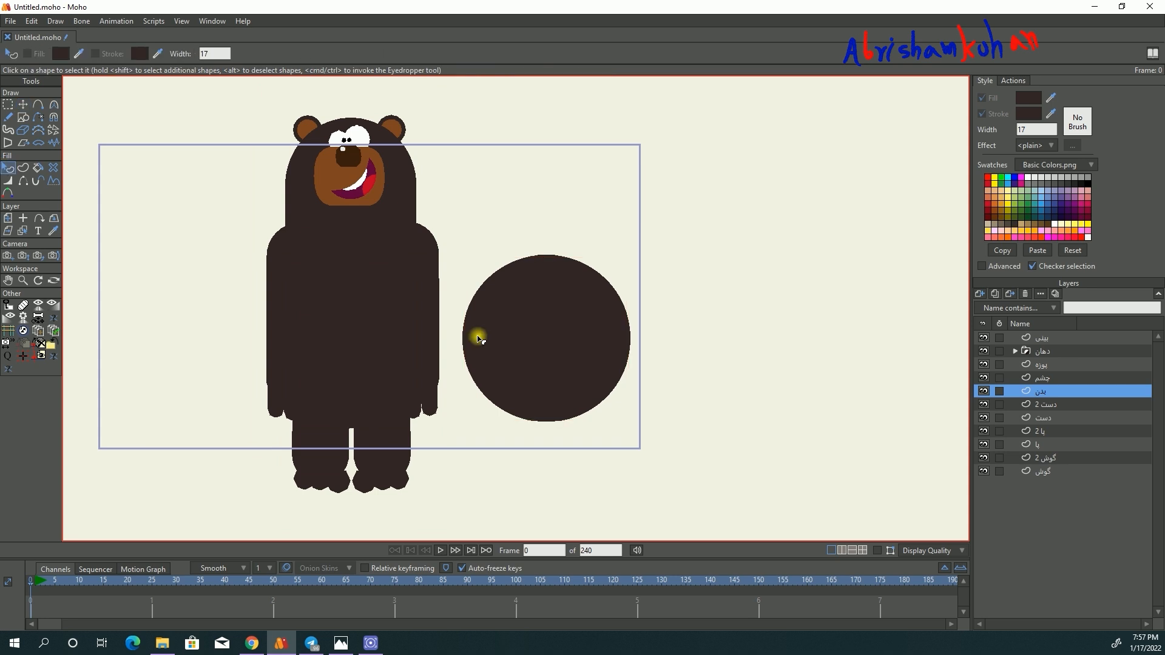
left_click(476, 336)
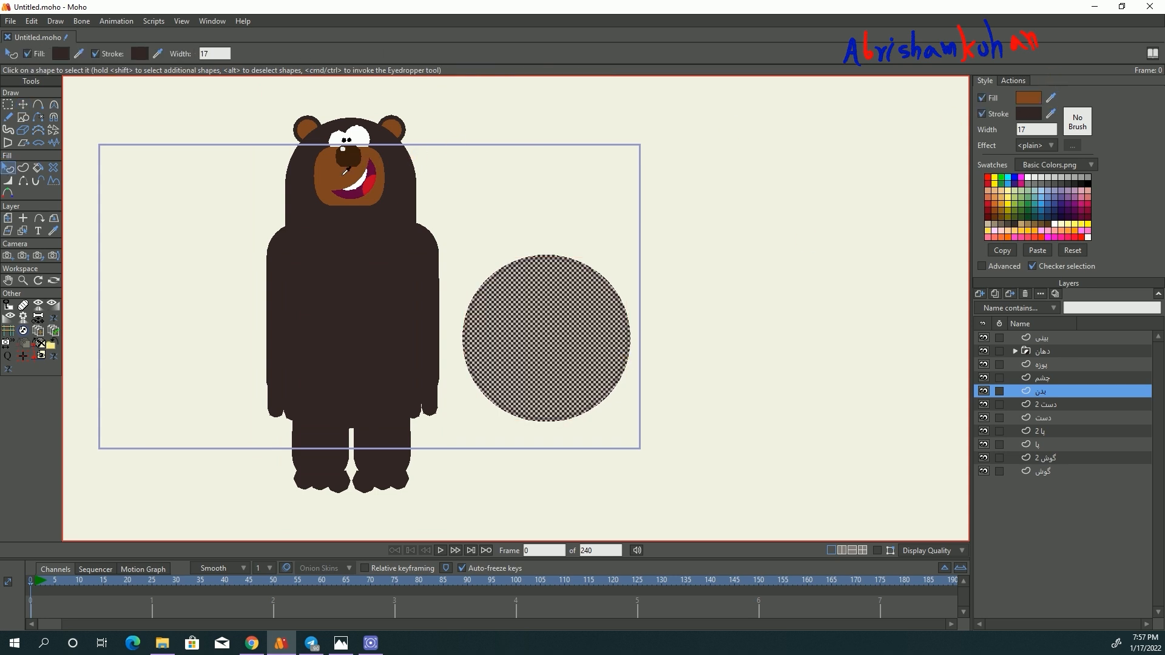
left_click(360, 165, "ctrl")
left_click(982, 113)
left_click(26, 107)
- Move the brown circle onto the bear's belly and scale it down, centring it at about X -0.11, Y -0.30
left_click_drag(573, 312, 380, 311)
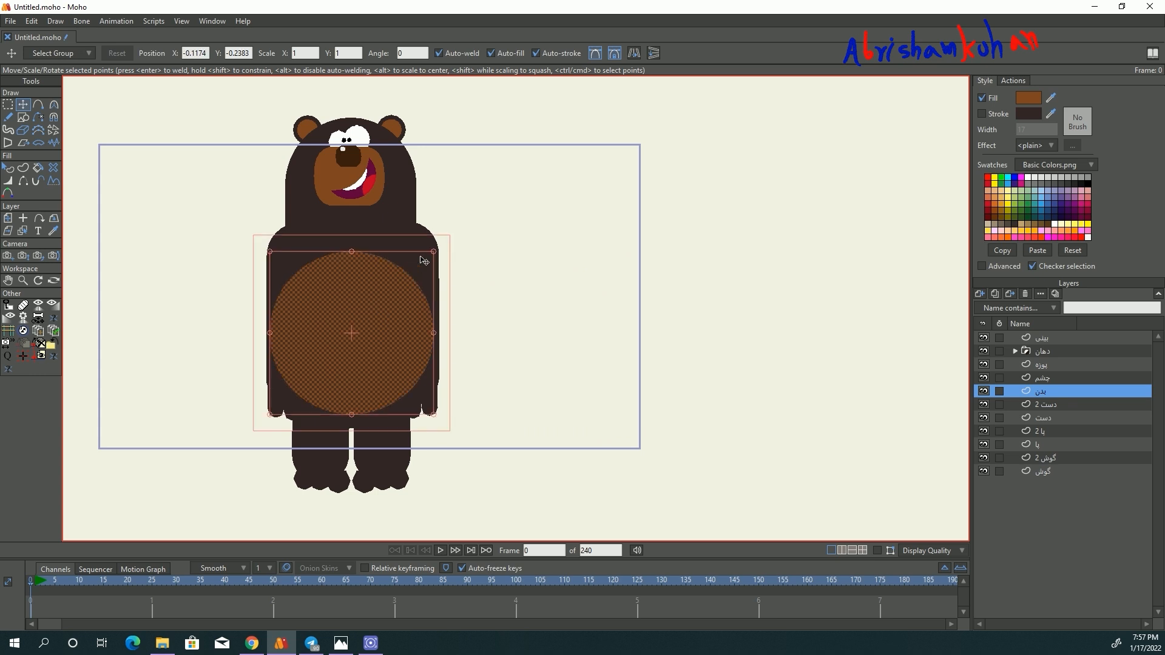
left_click_drag(434, 253, 380, 324)
left_click_drag(410, 287, 415, 283)
left_click_drag(368, 339, 365, 341)
scroll(360, 317, "down", 2)
scroll(359, 317, "up", 1)
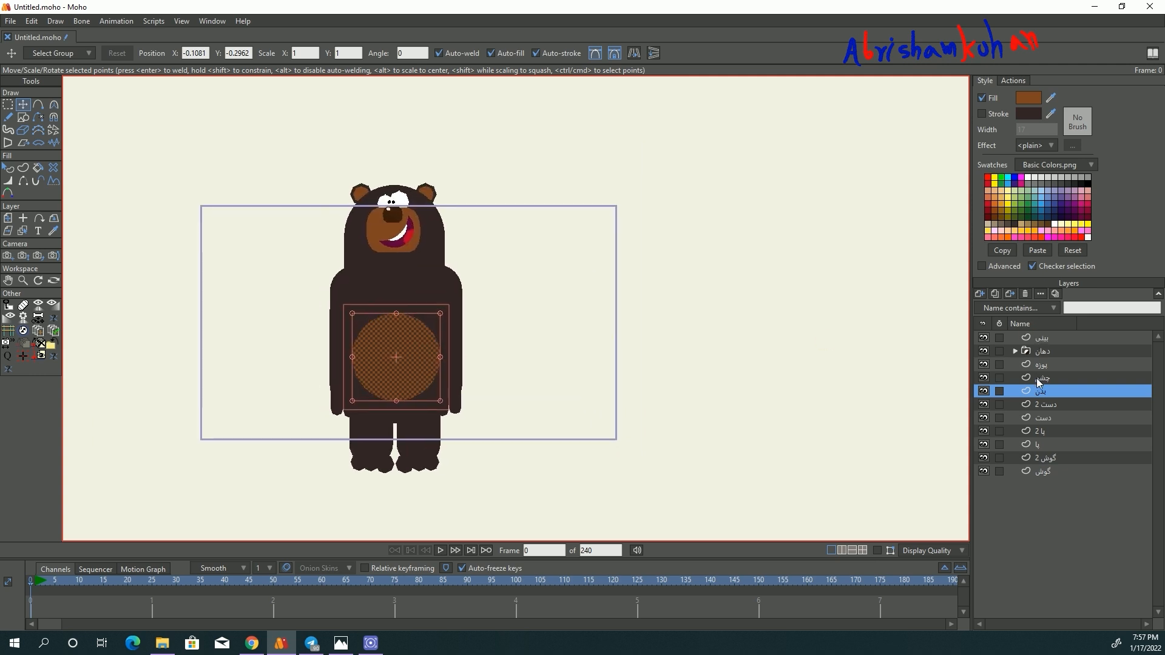
- Group all the bear's layers, from بینی to گوش, into one group layer
left_click(1044, 338)
left_click(1044, 472, "shift")
right_click(1045, 472)
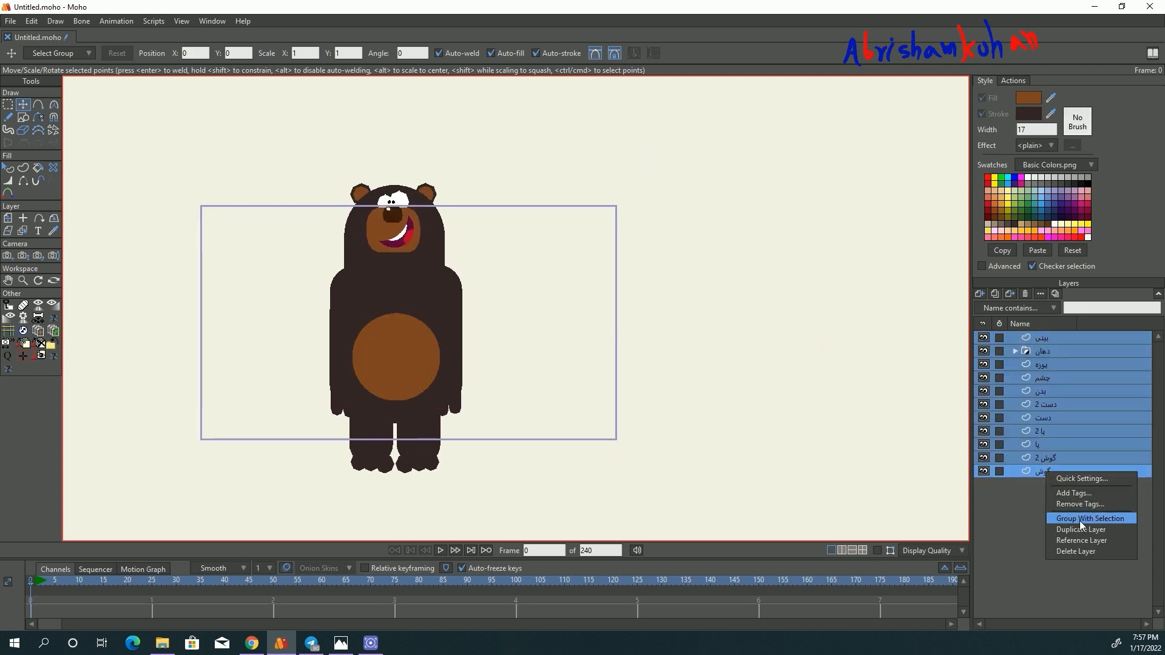
key("Escape")
key("ctrl+g")
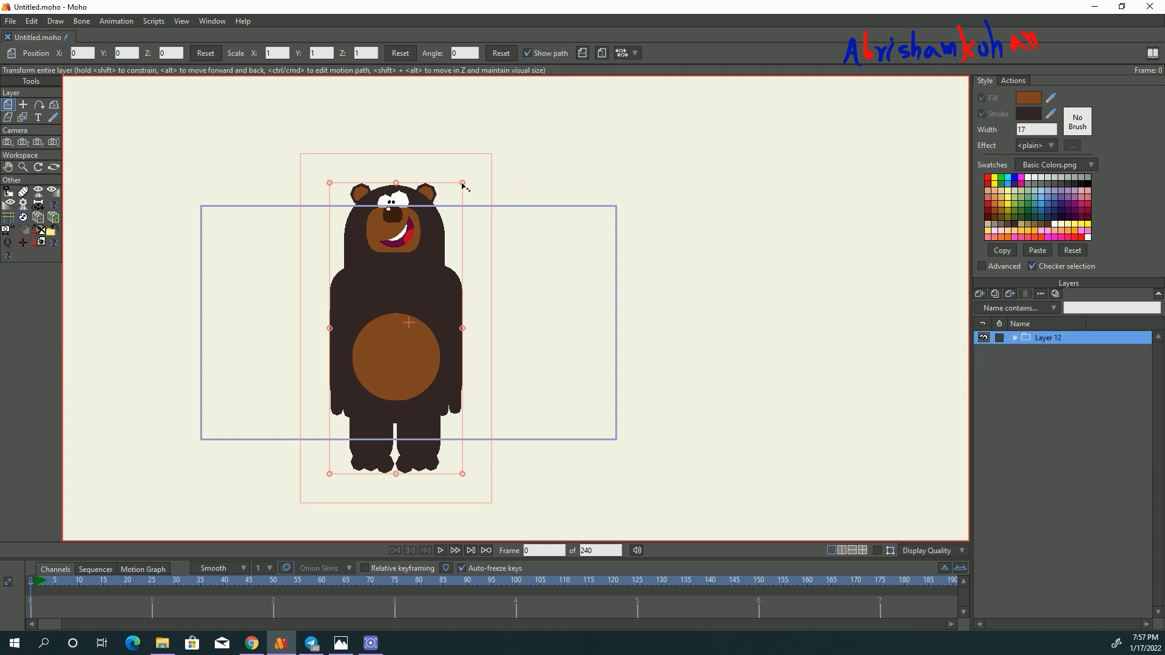
- Scale the grouped bear down to about 0.75 and render a preview of frame 0
left_click_drag(462, 184, 453, 224)
scroll(364, 346, "up", 1)
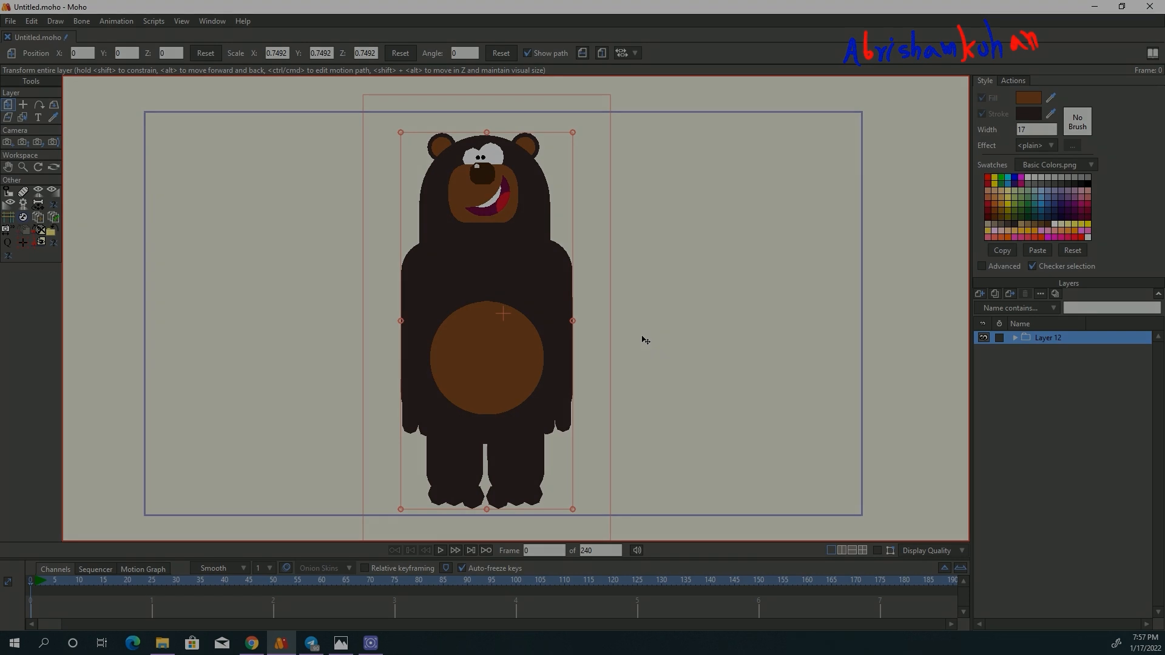
key("ctrl+r")
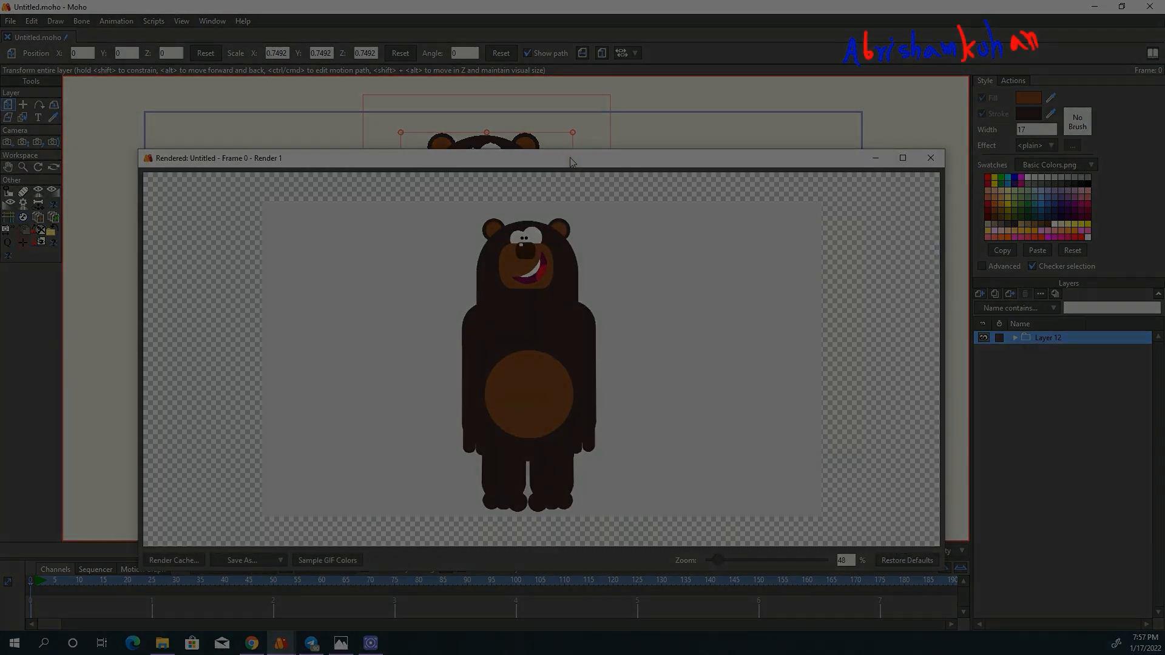
left_click_drag(570, 158, 567, 115)
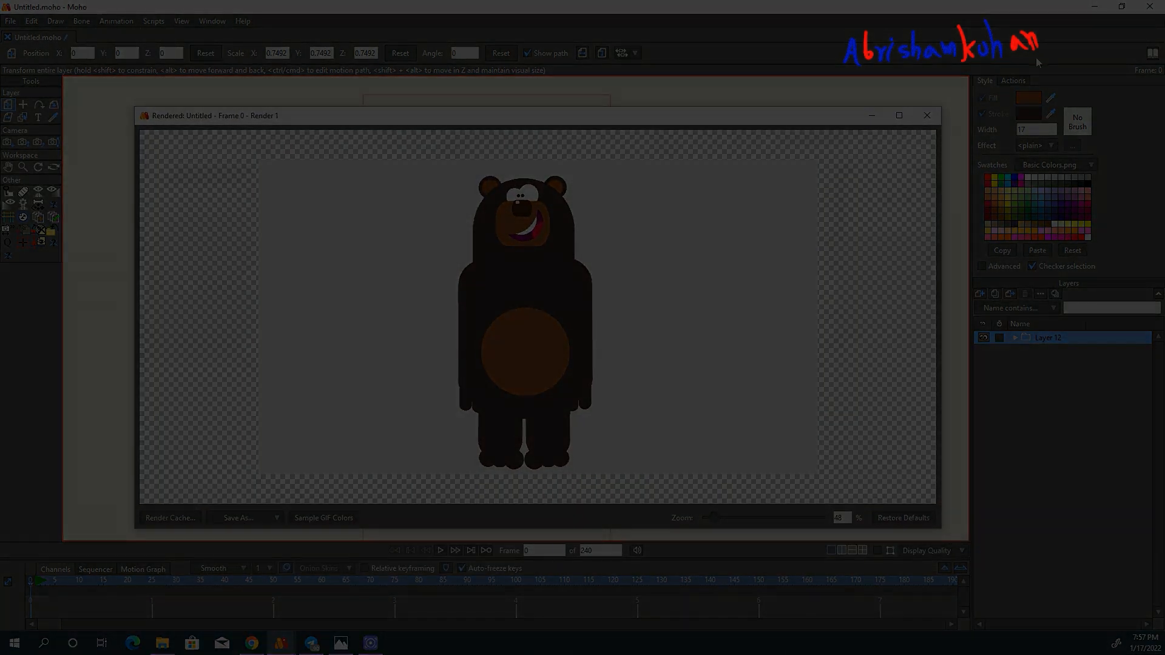